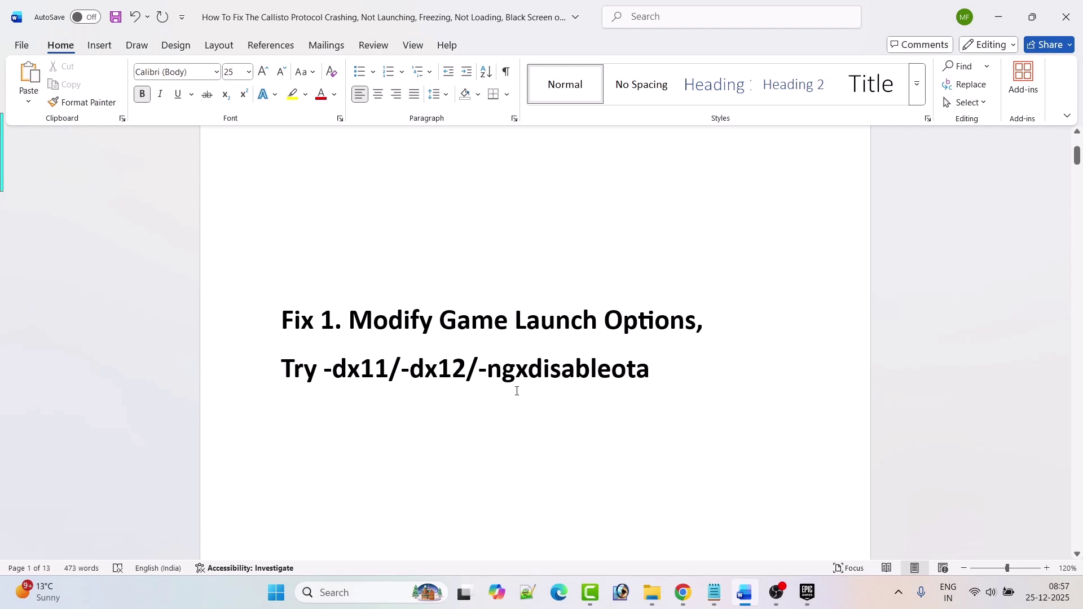
Switch to Epic Games Launcher, enable launch options for The Callisto Protocol and set them to -dx11.
click(808, 592)
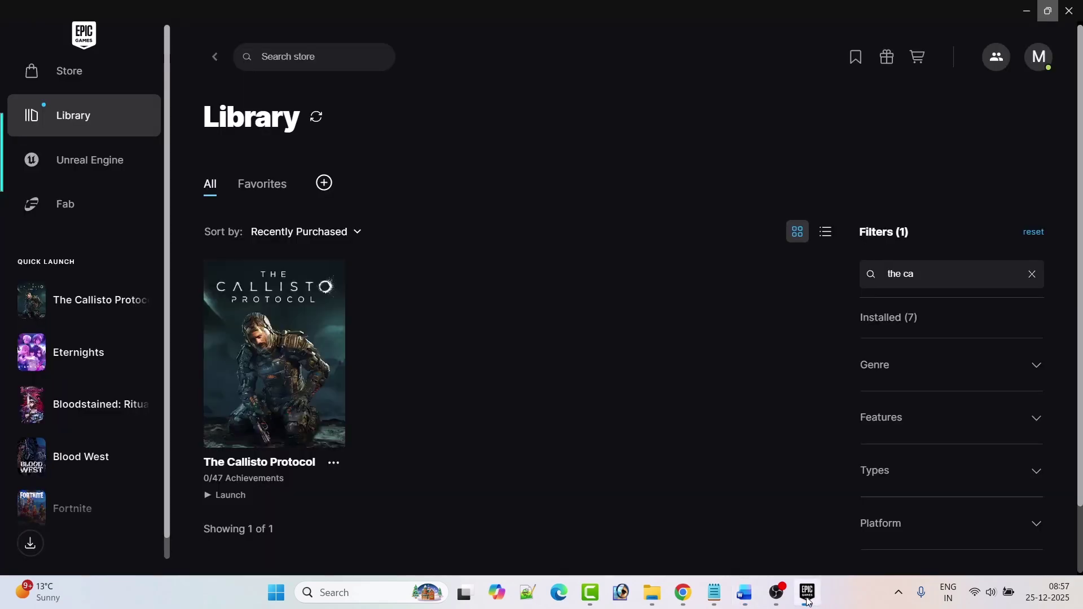
click(335, 464)
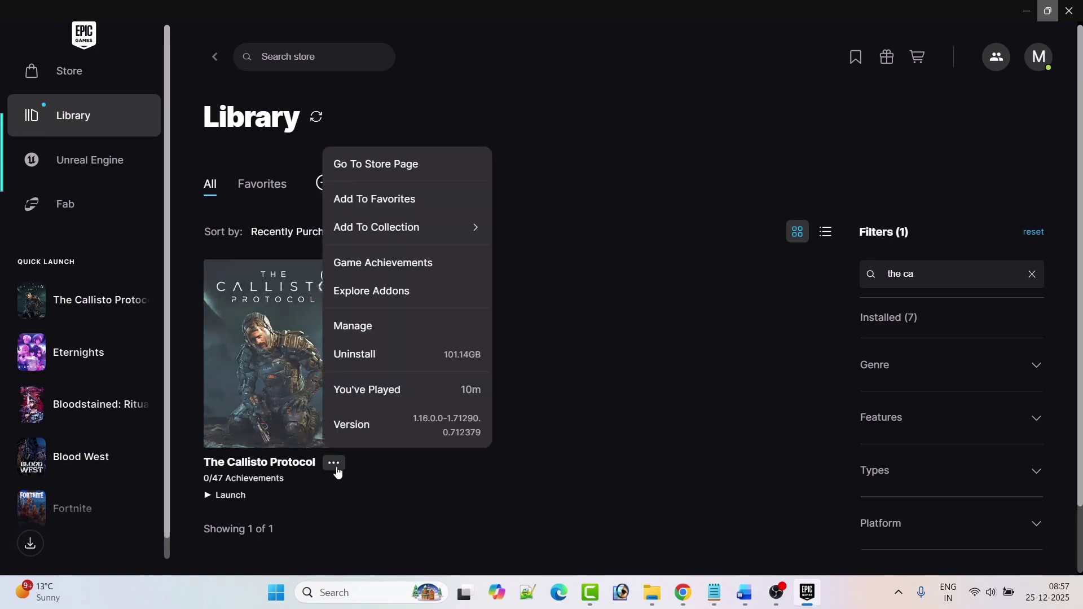
click(404, 327)
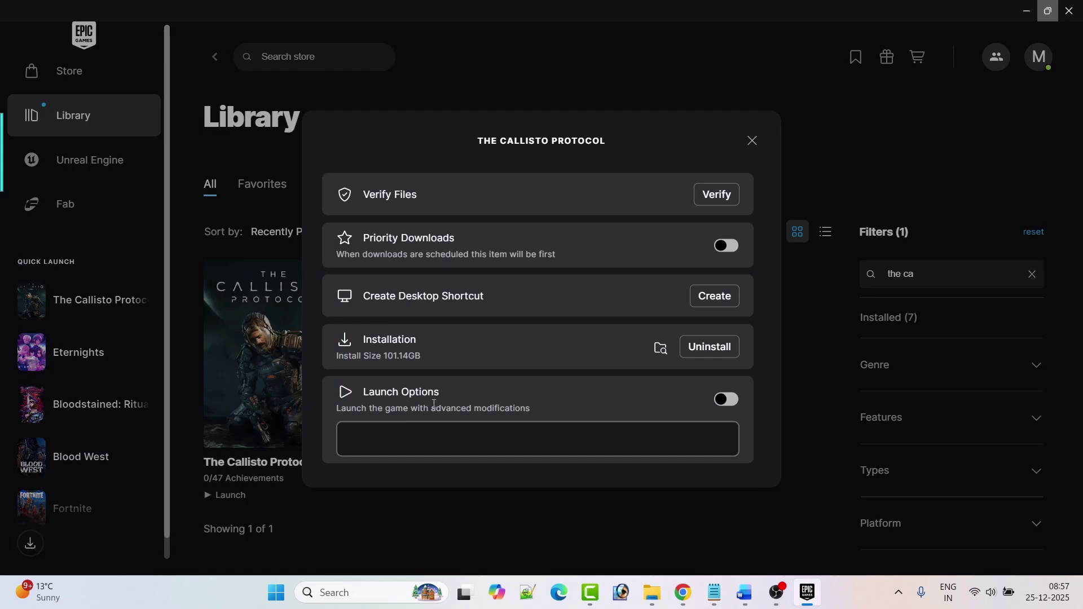
click(730, 400)
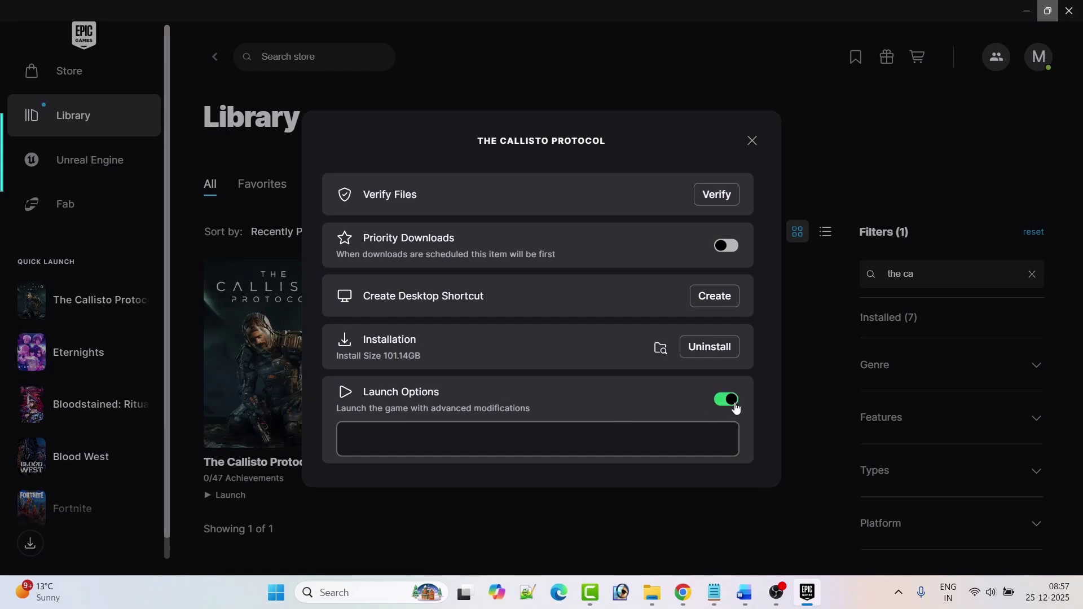
click(474, 444)
text(-dx11)
click(752, 140)
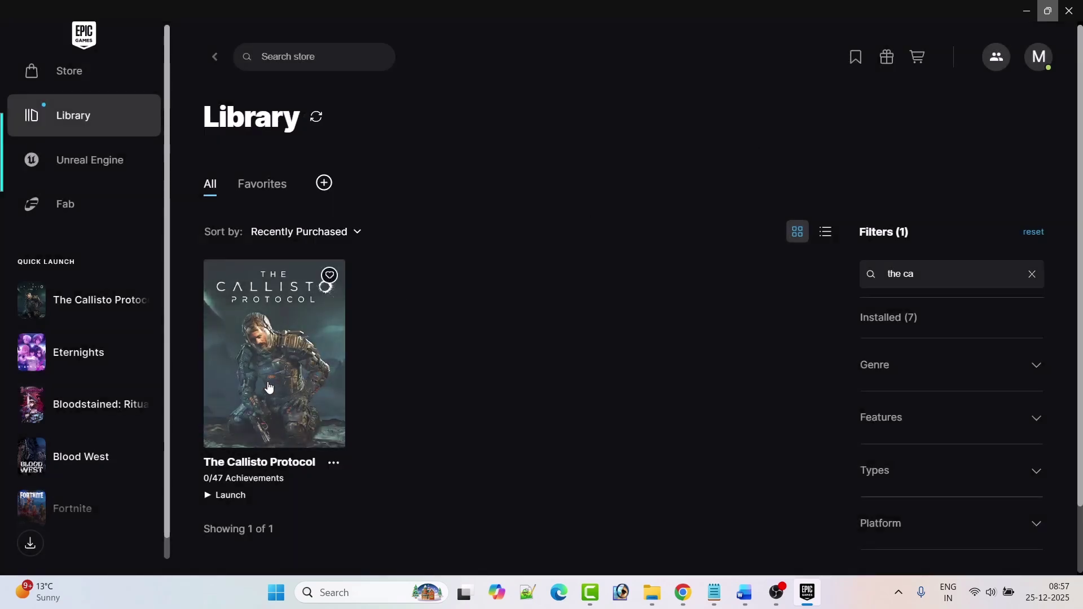
Replace The Callisto Protocol's launch option with -dx12 in its manage settings.
click(333, 463)
click(378, 332)
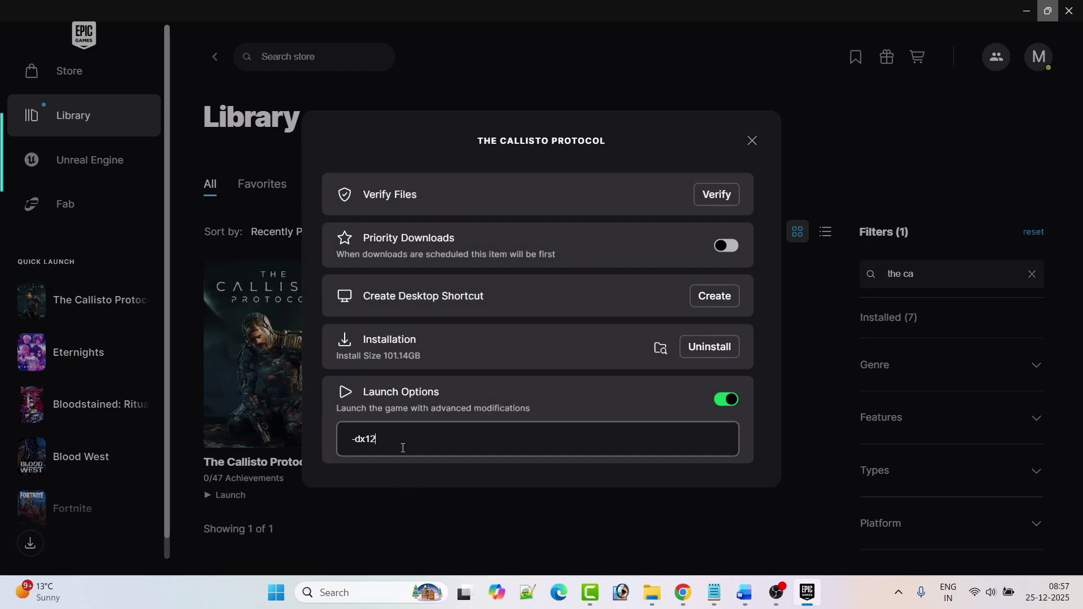
click(753, 138)
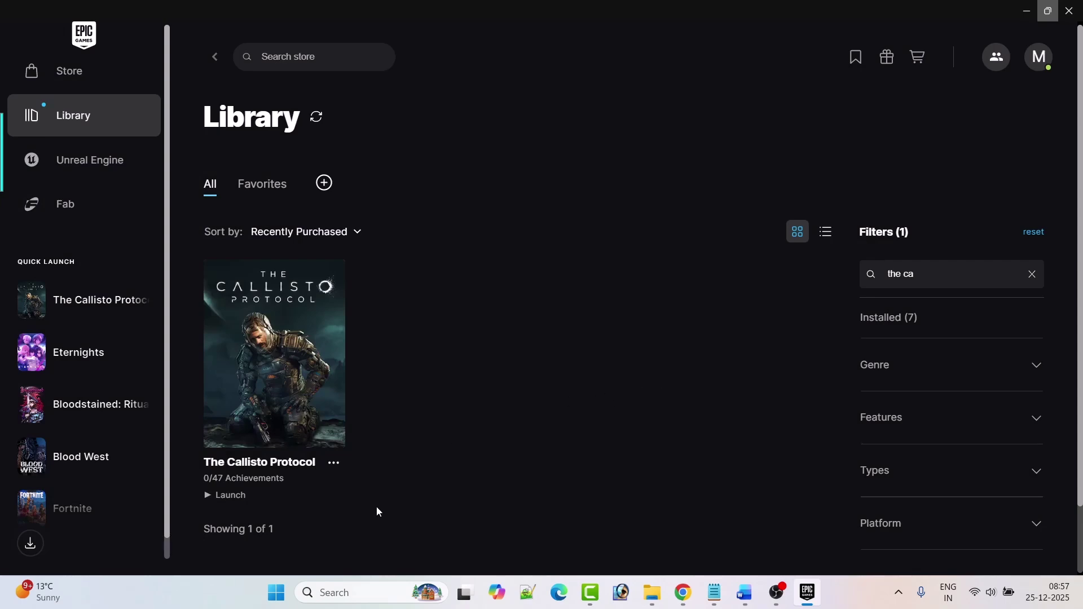
Copy -ngxdisableota from the Word document and use it to replace The Callisto Protocol's current launch option.
click(334, 462)
click(367, 323)
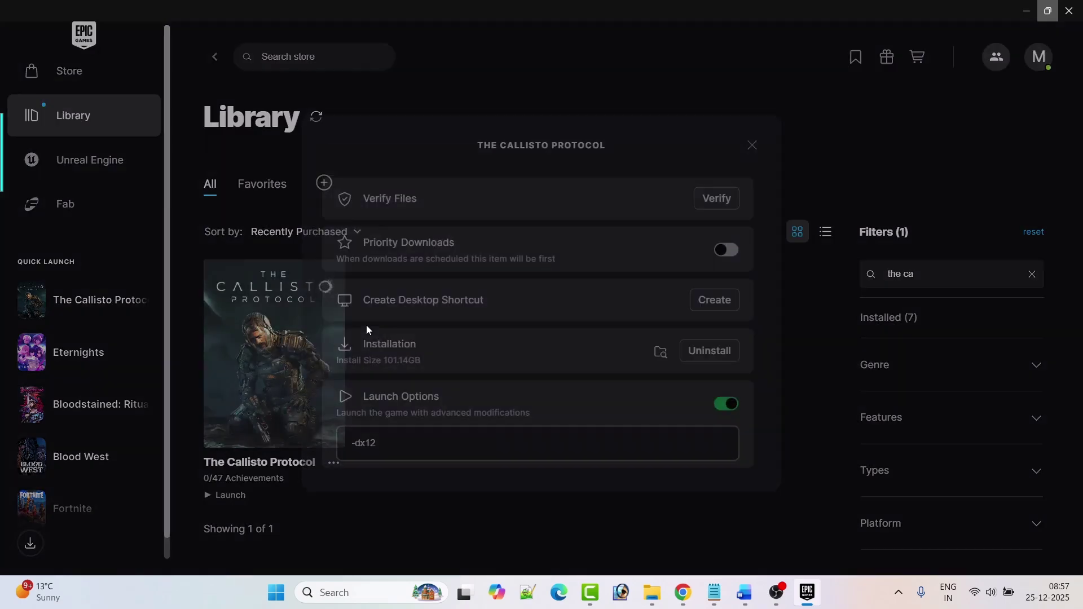
key(alt+Tab)
drag(480, 372, 632, 378)
key(ctrl+c)
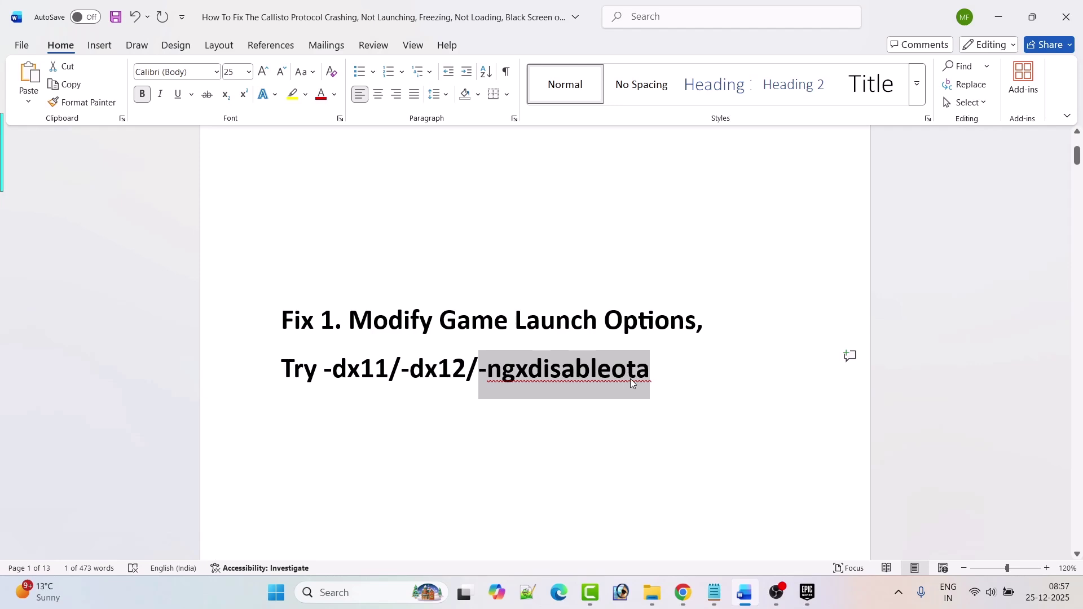
key(alt+Tab)
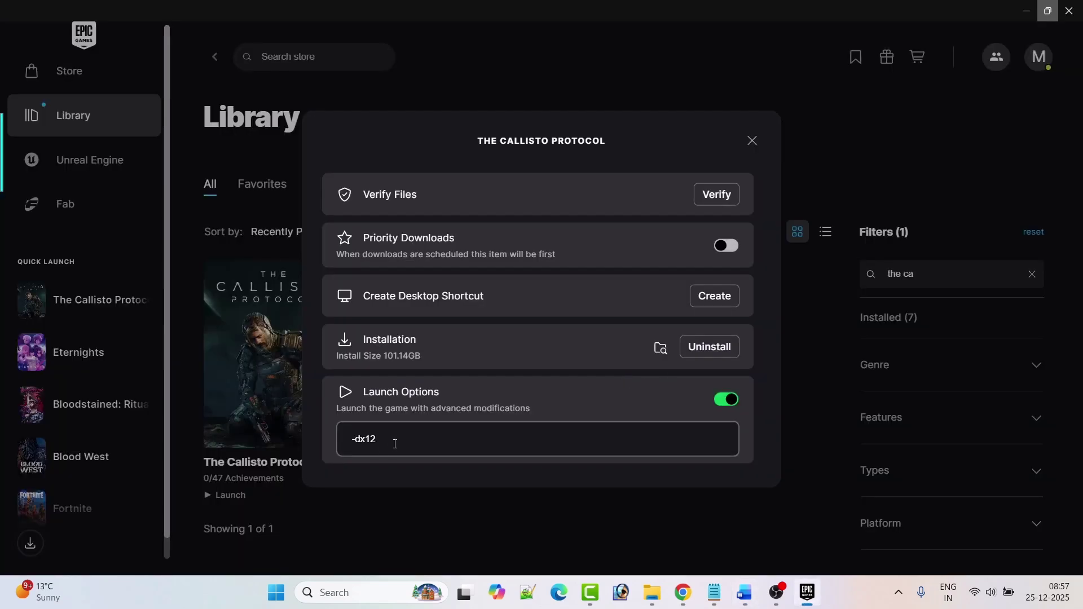
key(ctrl+a)
key(ctrl+v)
click(626, 512)
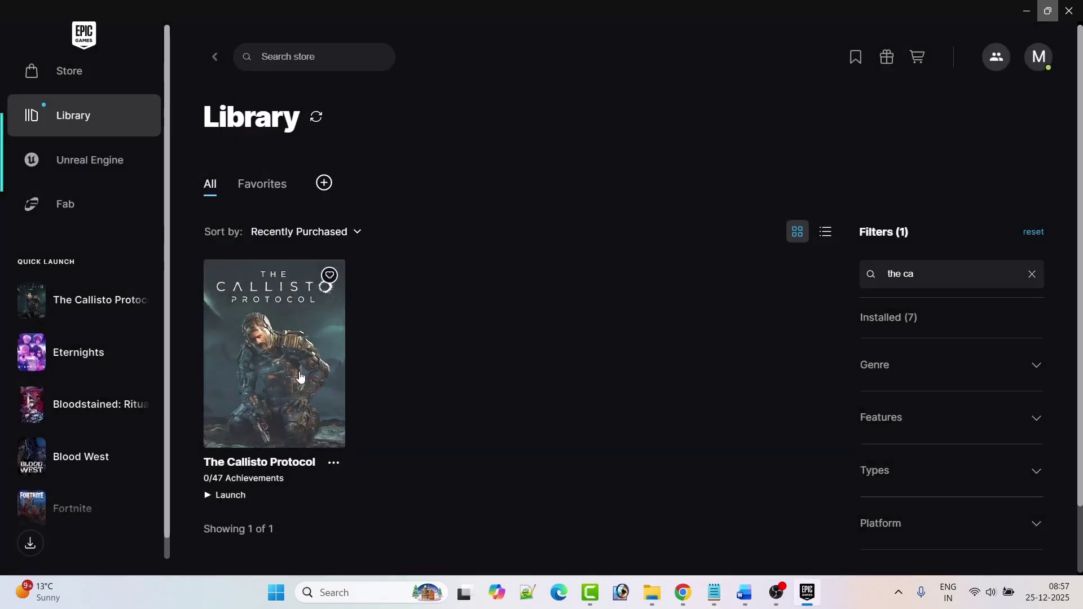
Clear The Callisto Protocol's launch option text and turn its launch options off.
click(334, 462)
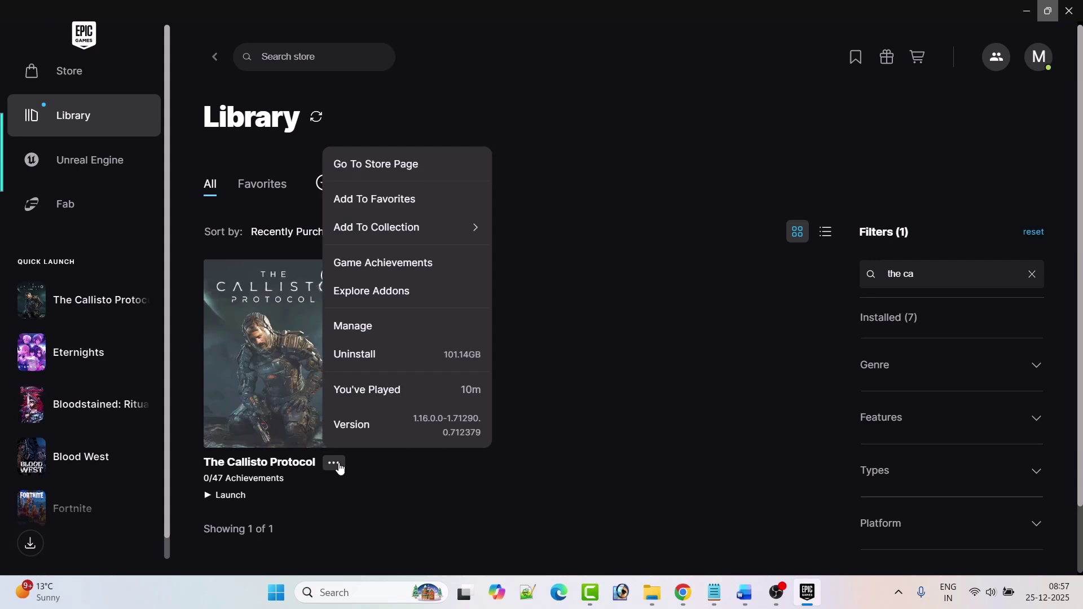
click(392, 331)
drag(431, 439, 330, 437)
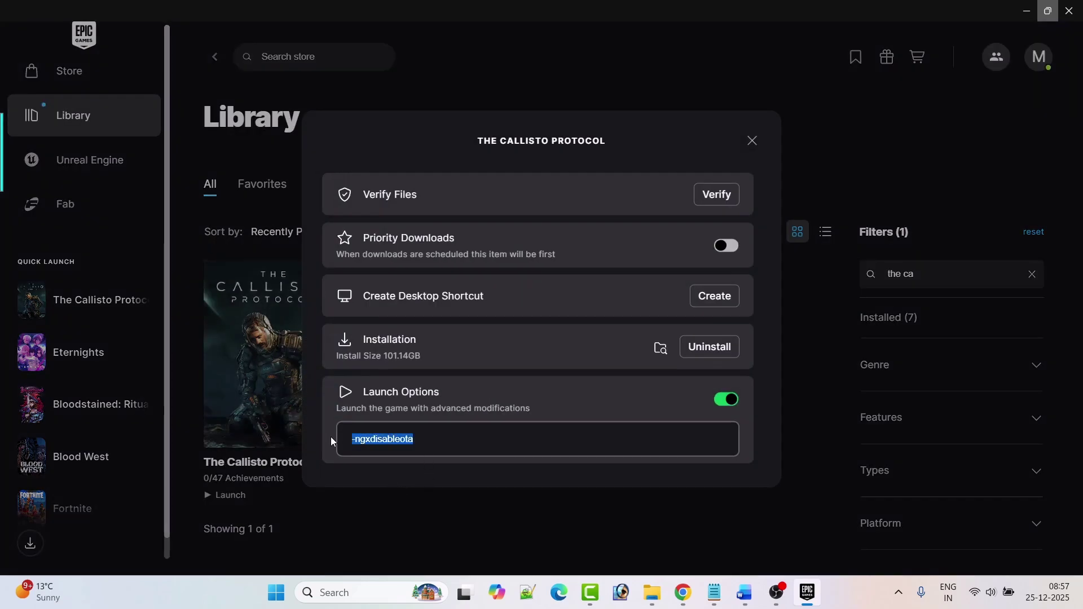
key(BackSpace)
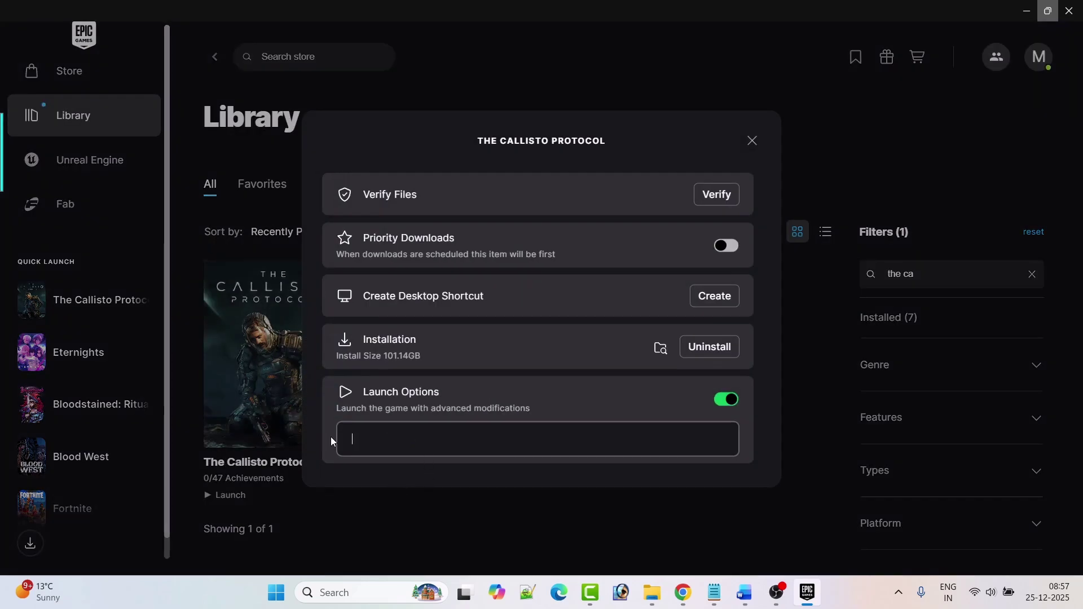
click(730, 405)
click(753, 142)
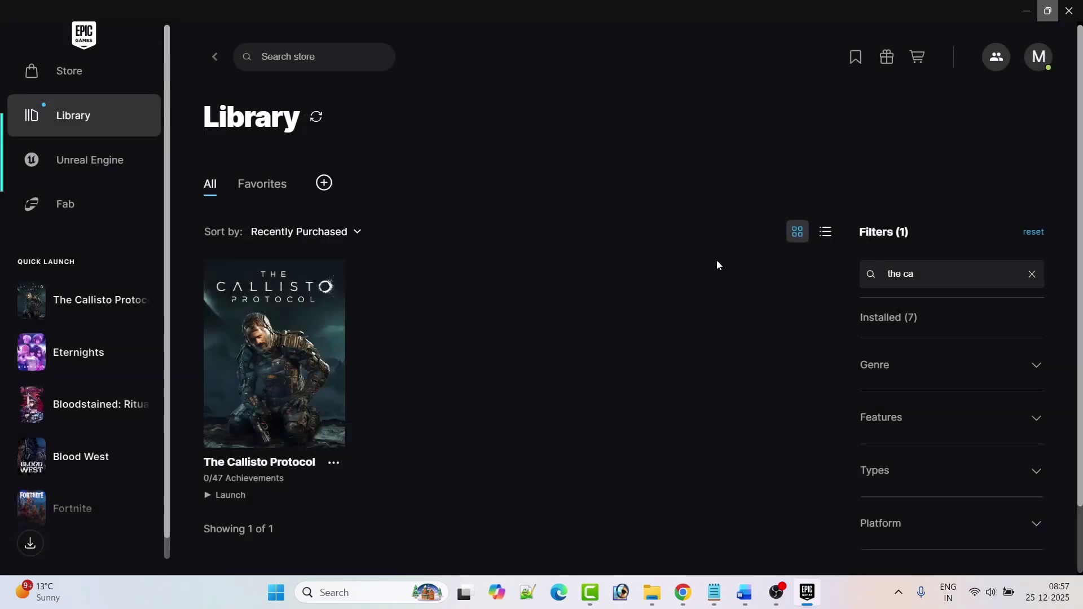
Go through Fixes 2 and 3 in the Word document, then open the user's profile folder under C:\Users in File Explorer.
click(734, 535)
scroll(509, 420, down, 5)
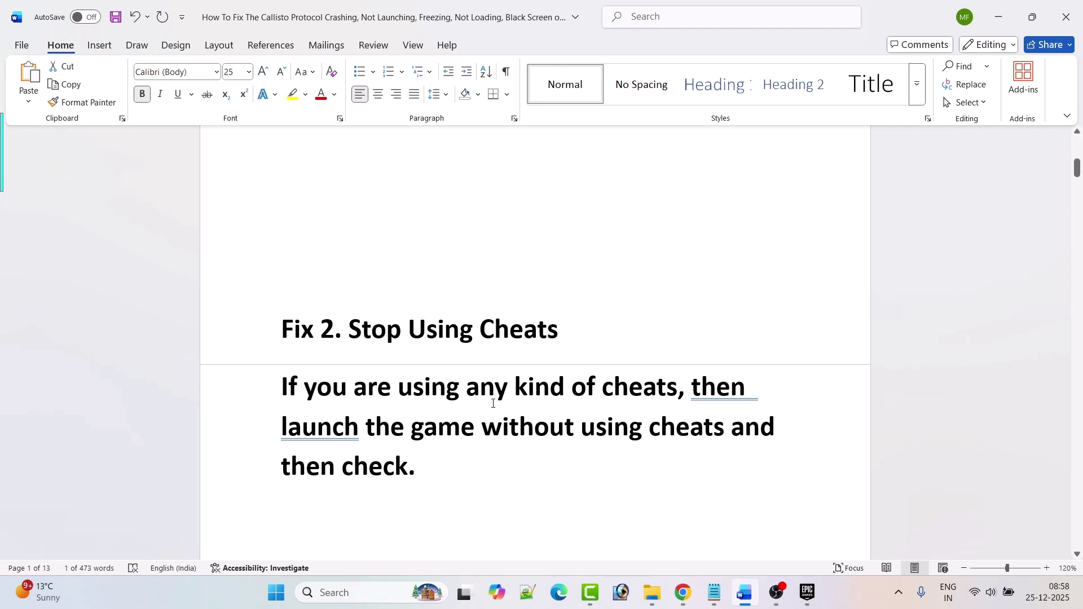
scroll(493, 404, down, 9)
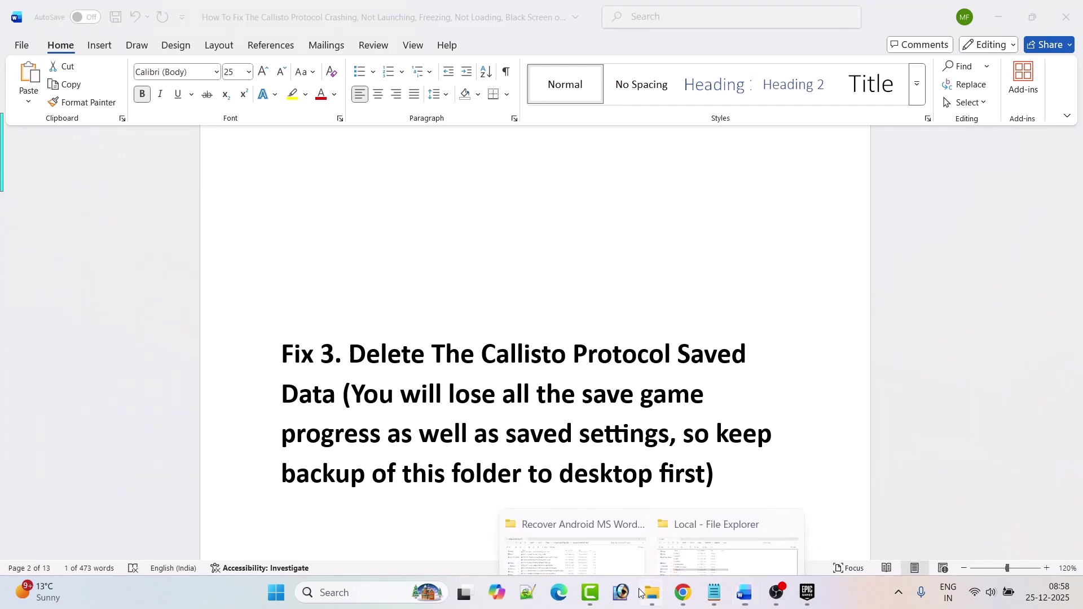
click(693, 555)
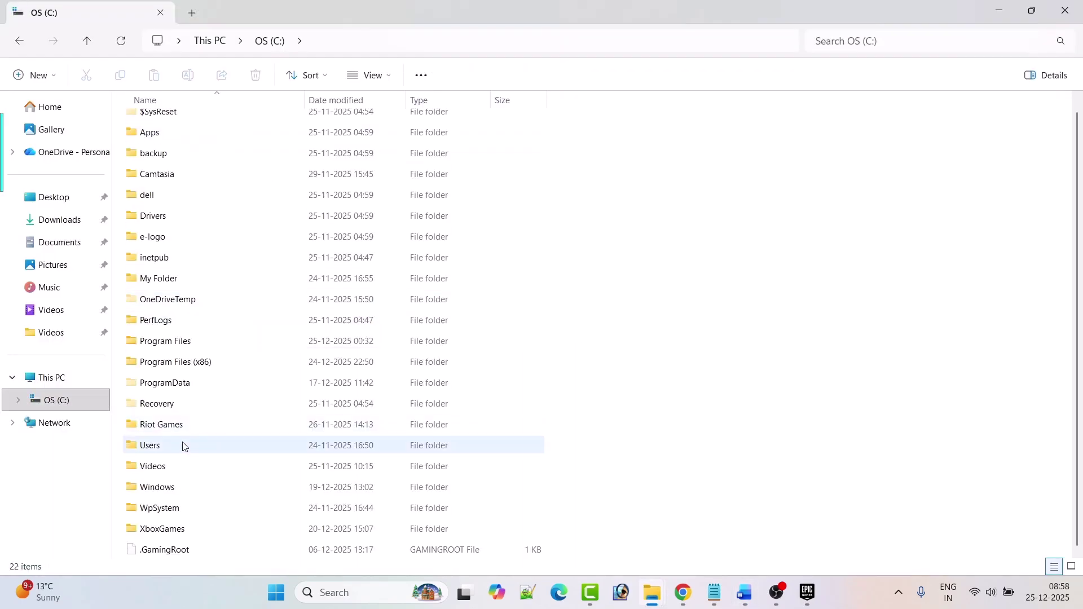
double_click(181, 445)
double_click(181, 164)
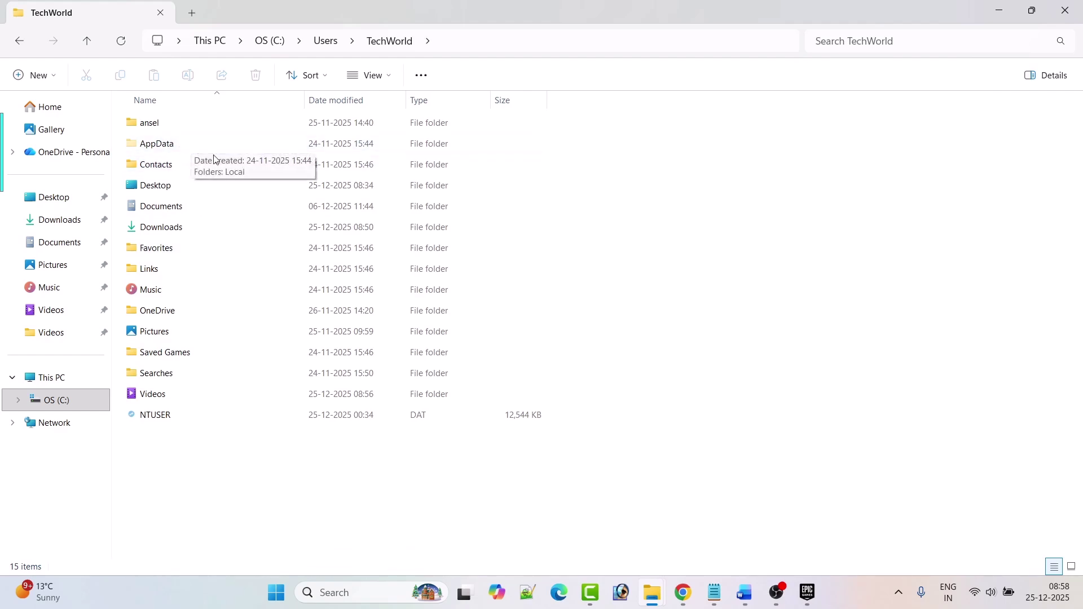
Look at the options for showing items, then open the AppData\Local folder inside the user profile.
click(373, 79)
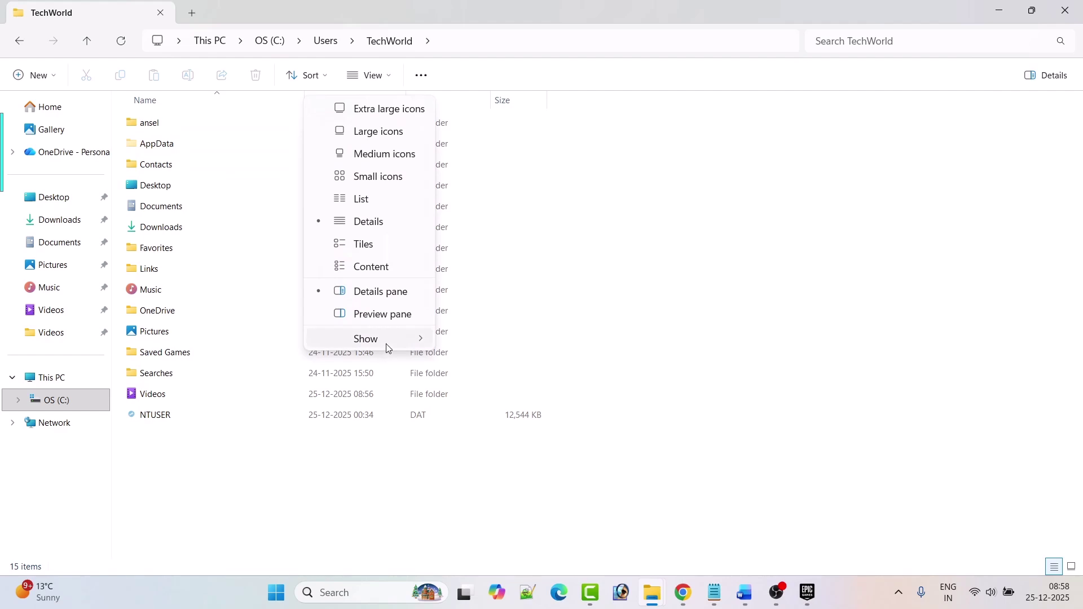
mouse_move(386, 342)
click(774, 372)
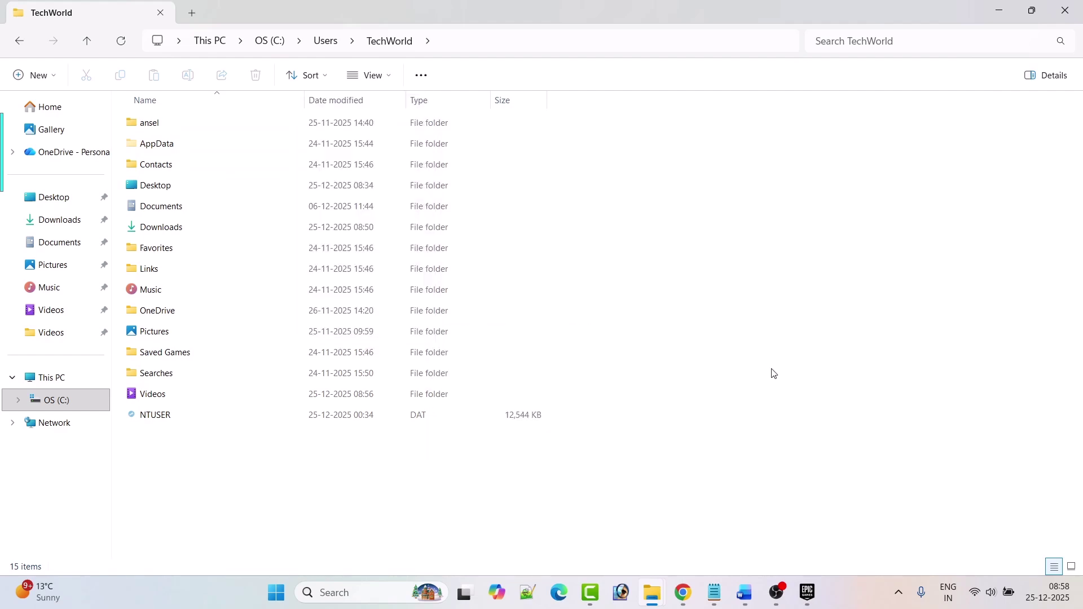
double_click(176, 145)
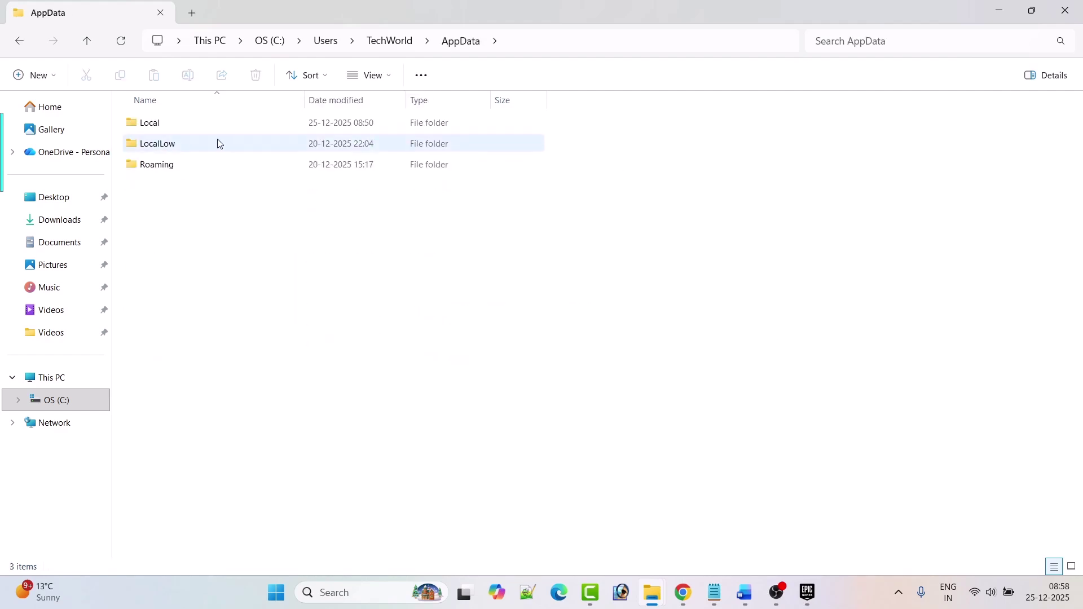
double_click(187, 125)
Copy the CallistoProtocol folder as a backup source, then delete it from AppData\Local.
click(198, 249)
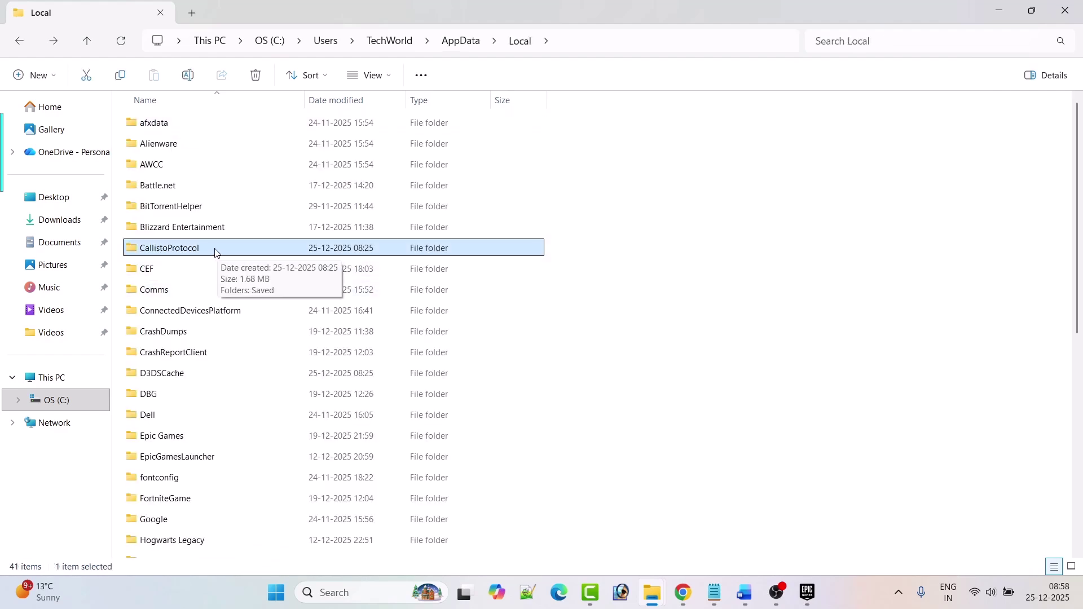
right_click(218, 249)
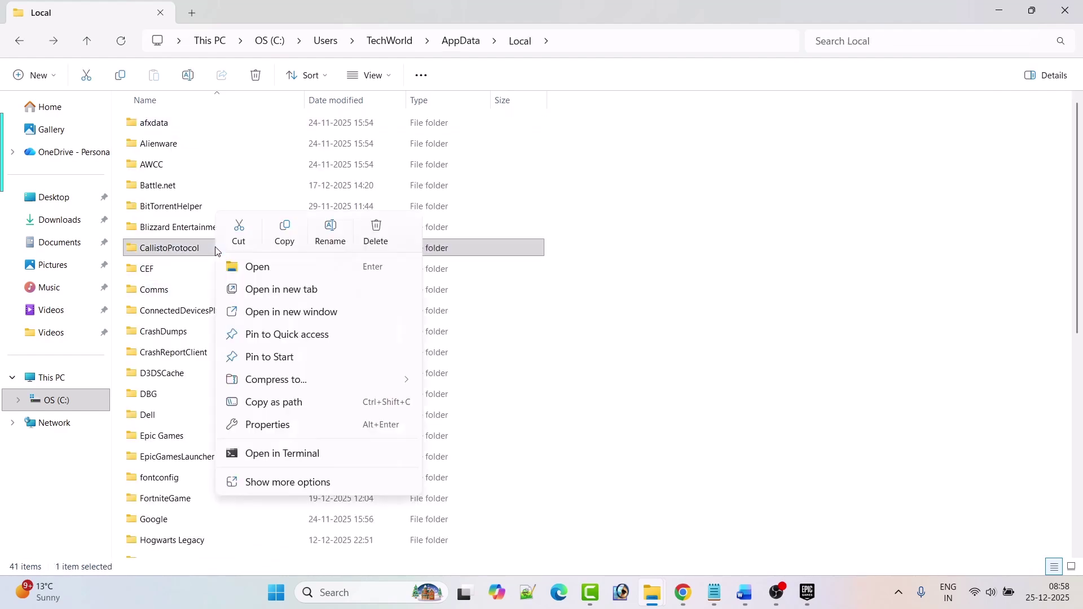
click(291, 247)
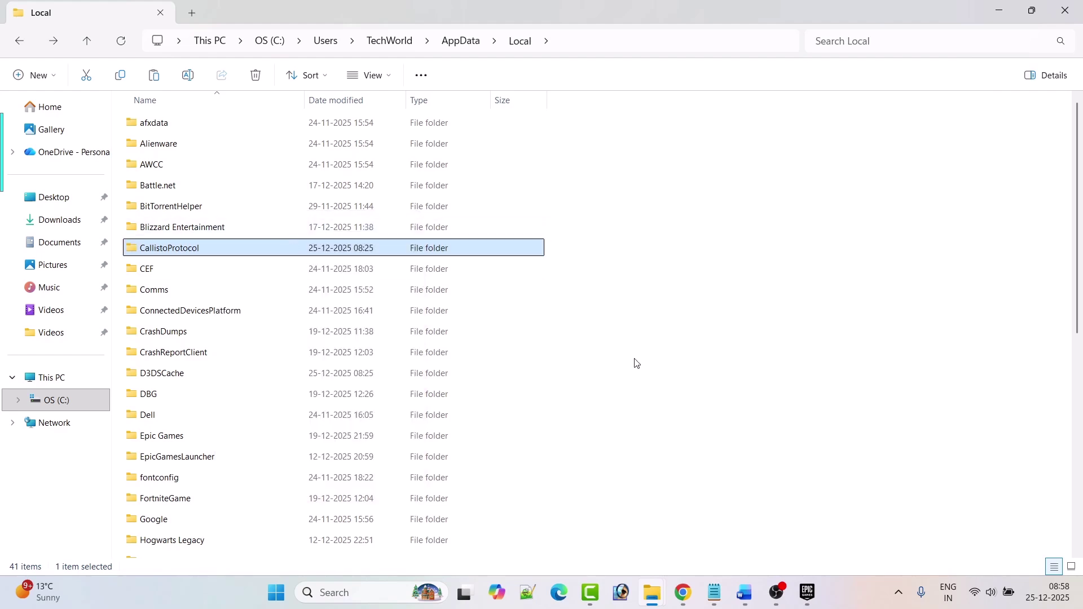
right_click(208, 249)
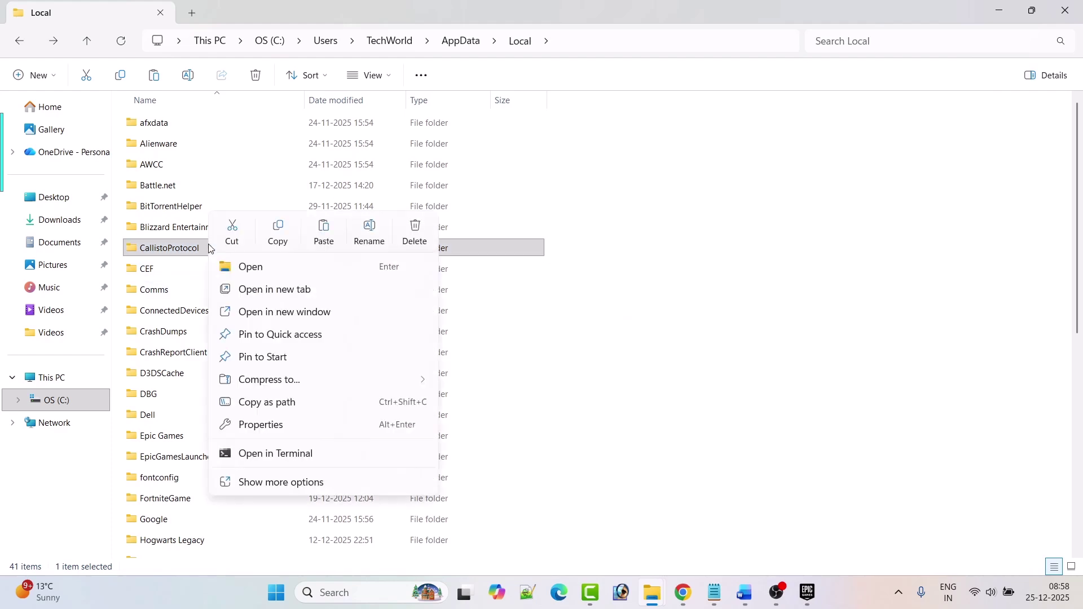
click(411, 228)
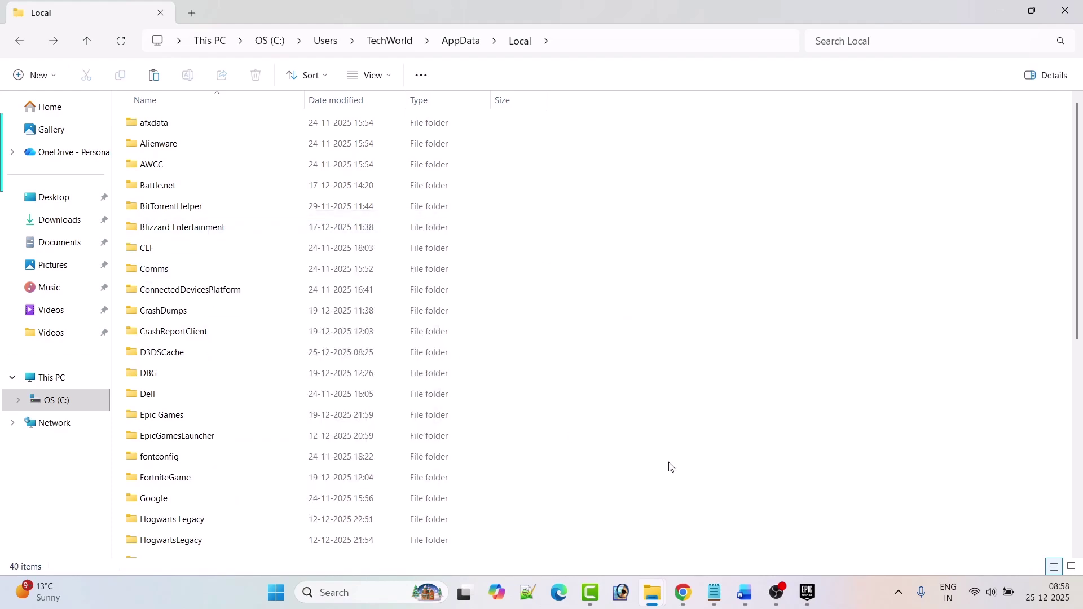
Go to Fix 4 in the Word document, then search Windows for "windows se" and open Windows Security.
click(805, 601)
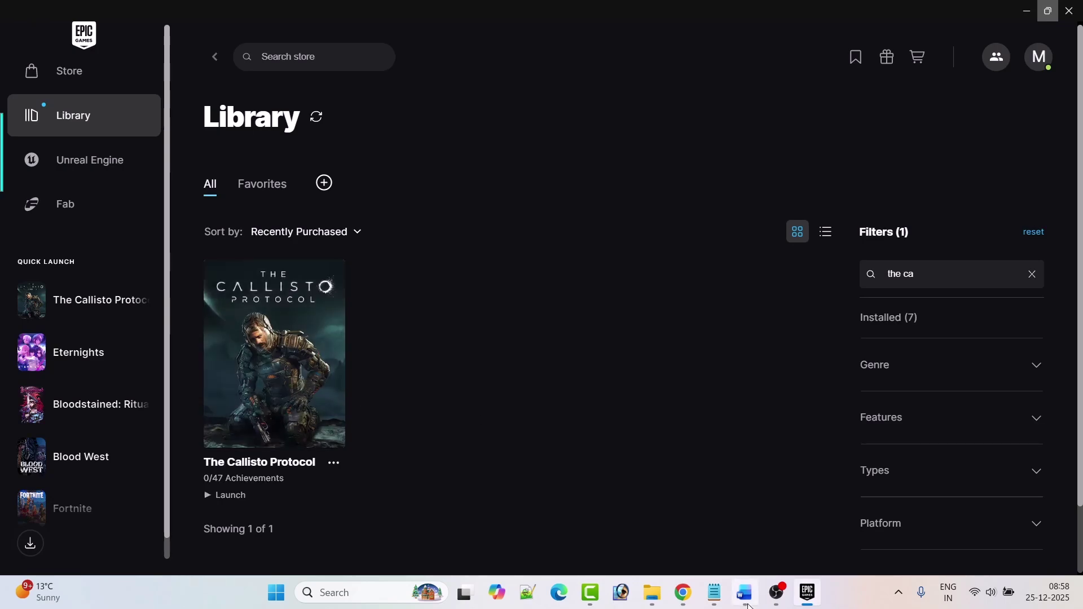
key(alt+Tab)
scroll(506, 421, down, 2)
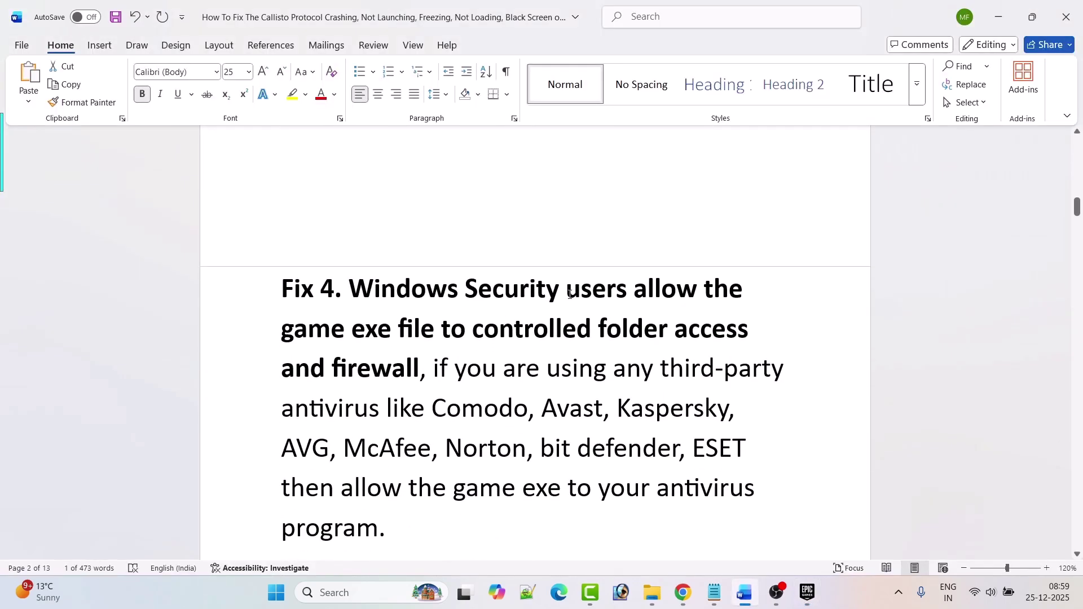
scroll(570, 295, down, 1)
scroll(483, 315, down, 1)
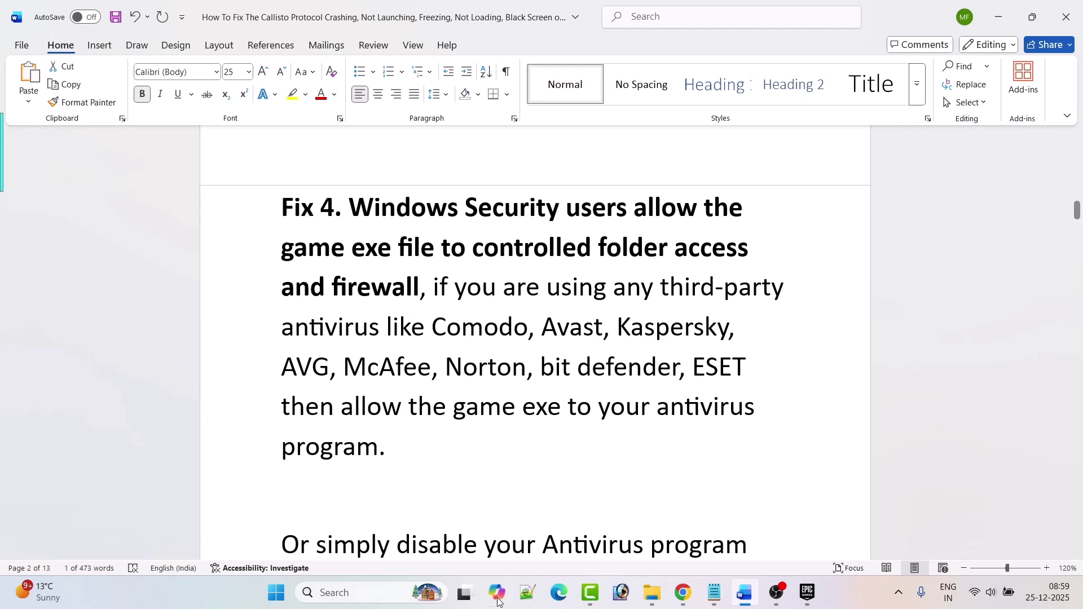
click(375, 593)
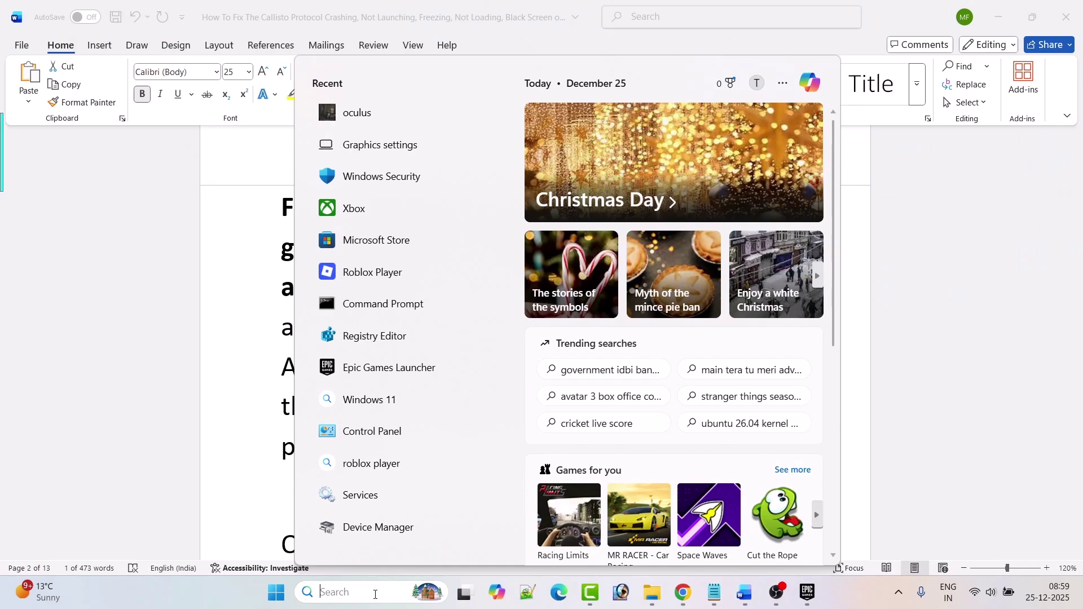
text(windows se)
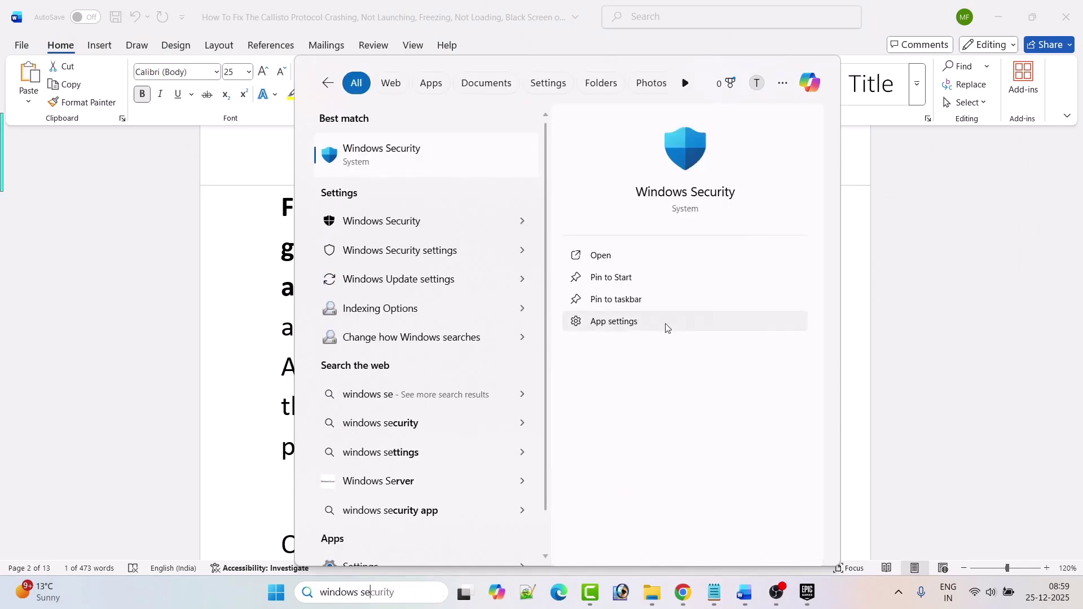
click(602, 256)
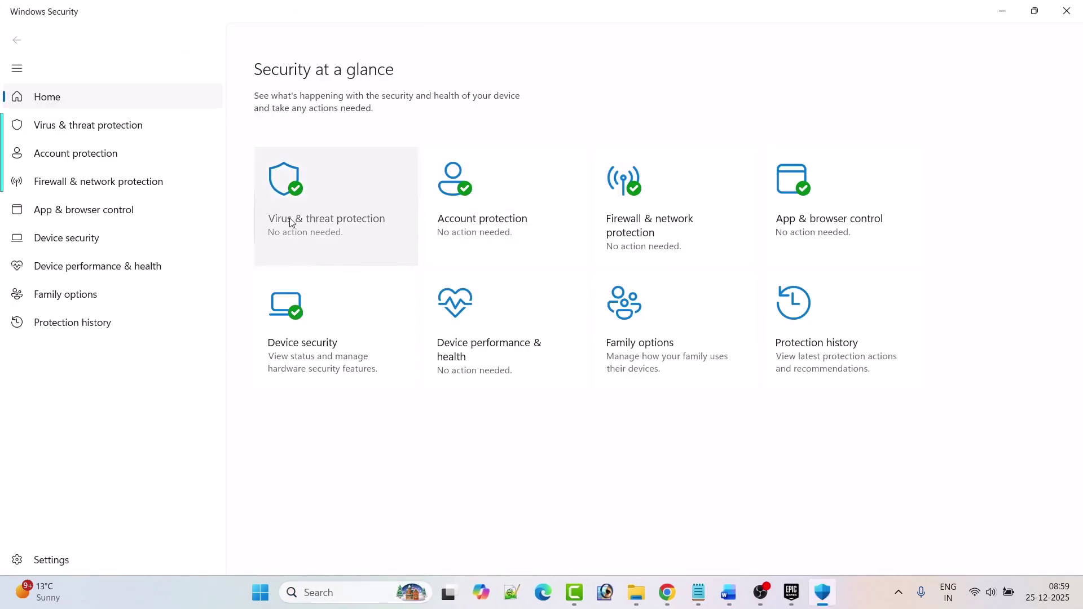
Open the list of apps allowed through Controlled folder access in the ransomware protection settings.
click(323, 223)
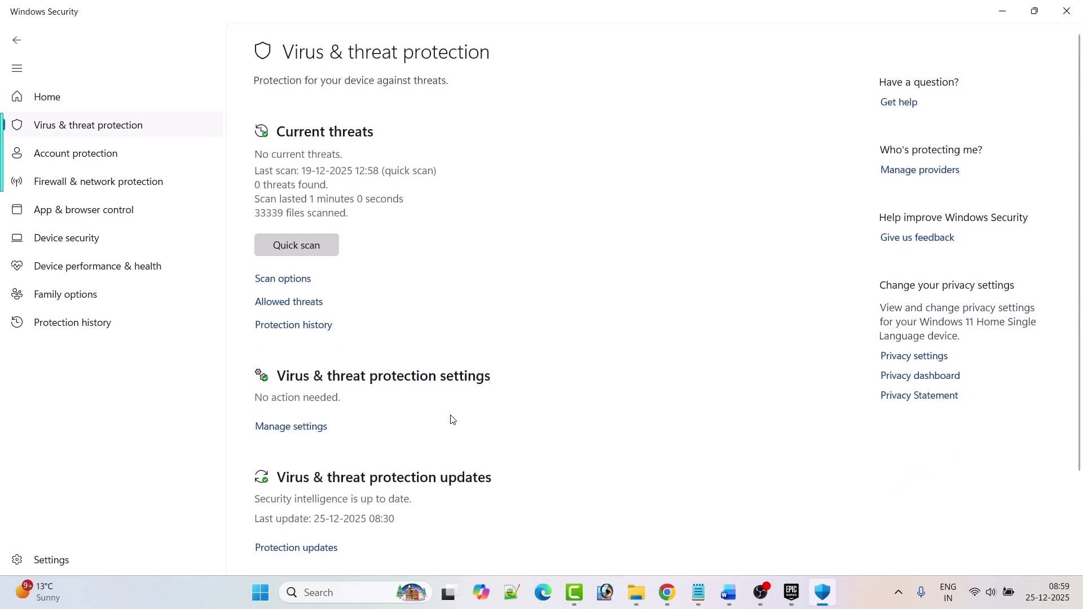
scroll(353, 527, down, 3)
click(332, 533)
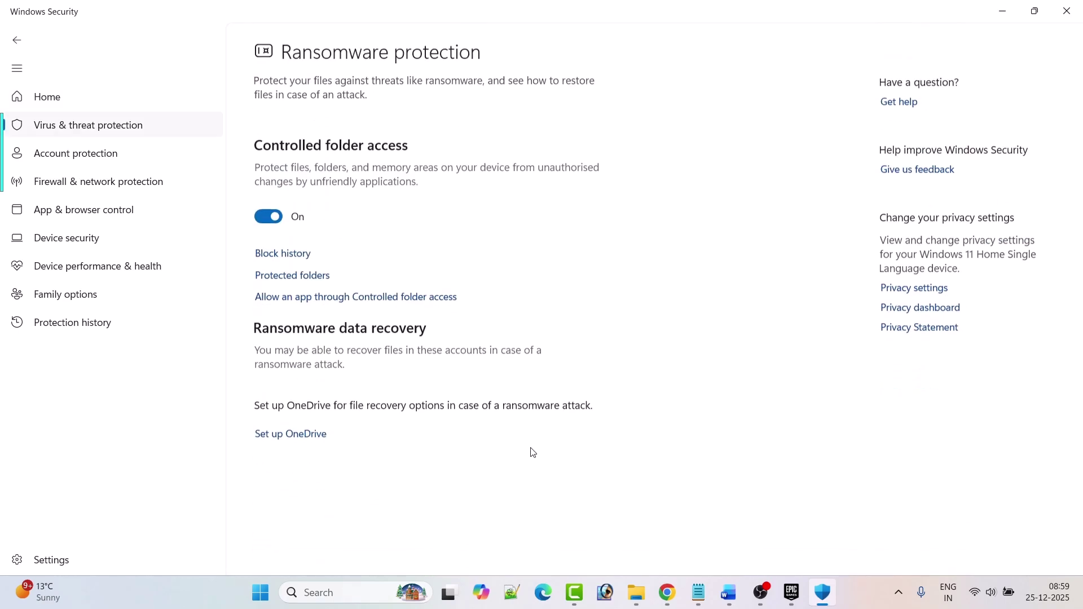
click(402, 299)
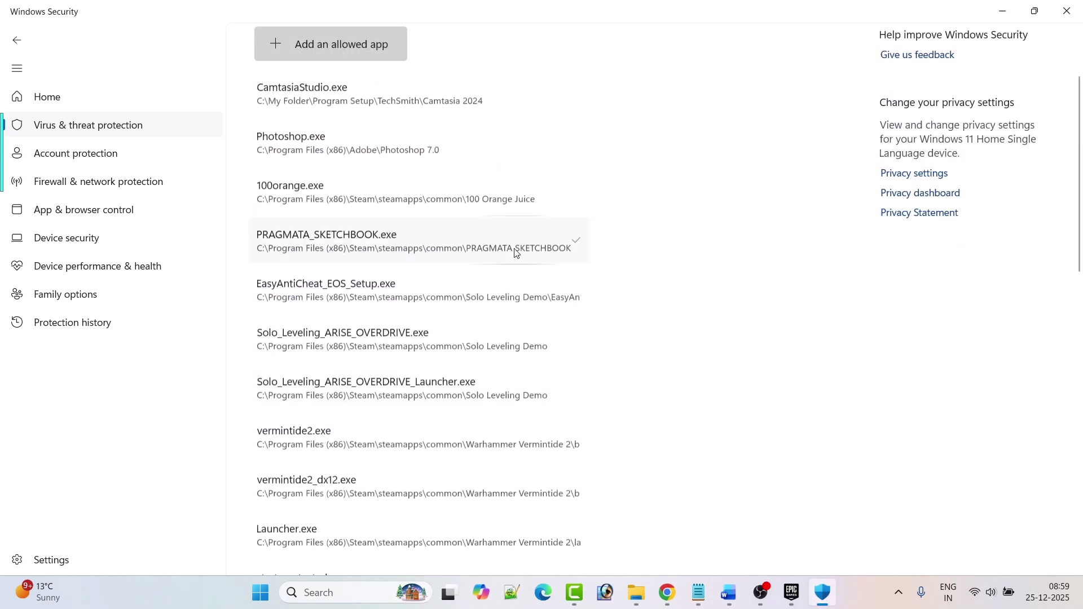
Allow the TheCallistoProtocol application from C:\Program Files\Epic Games\TheCallistoProtocol through Controlled folder access.
click(269, 44)
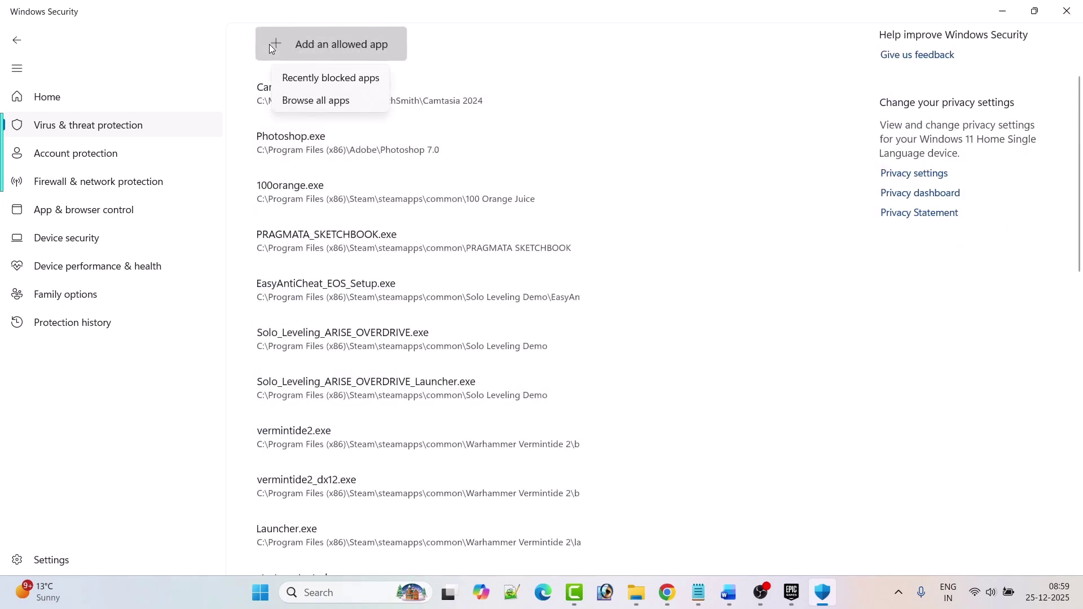
click(342, 99)
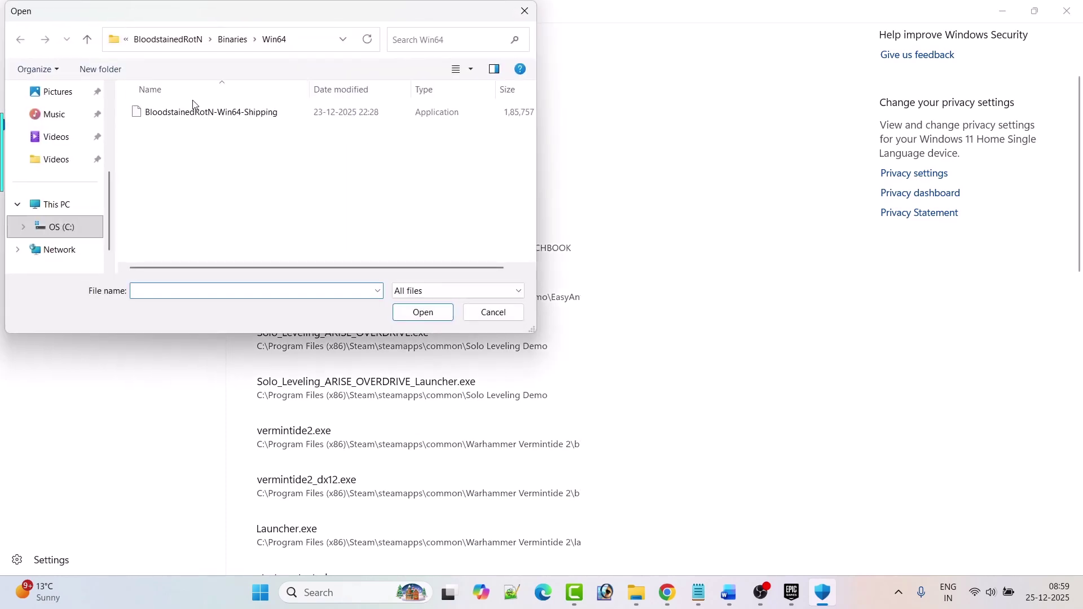
click(168, 39)
click(169, 40)
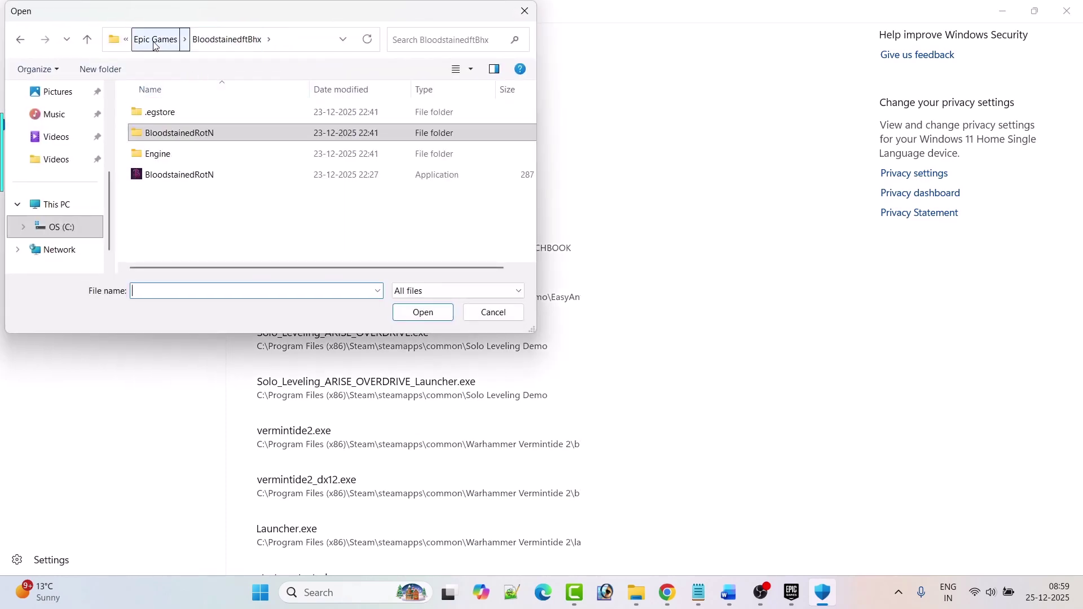
click(155, 40)
click(148, 41)
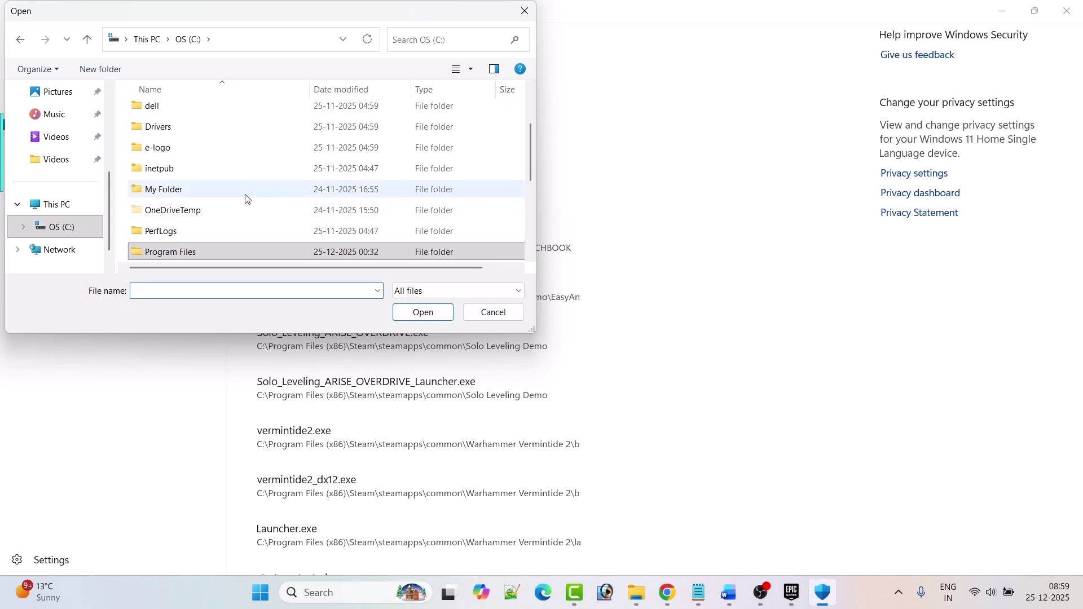
double_click(189, 255)
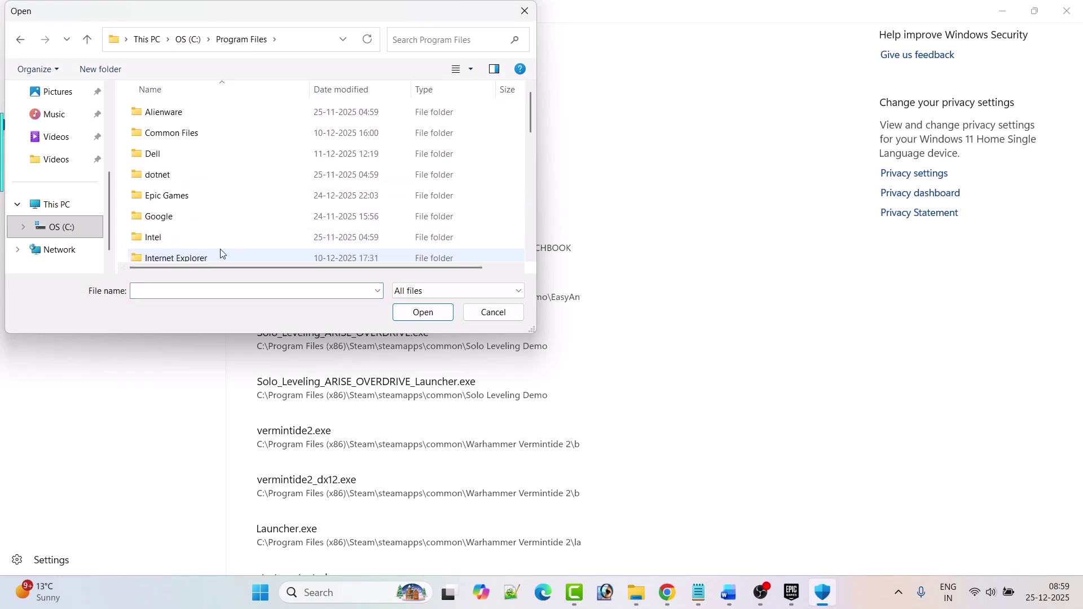
double_click(198, 195)
scroll(175, 248, down, 1)
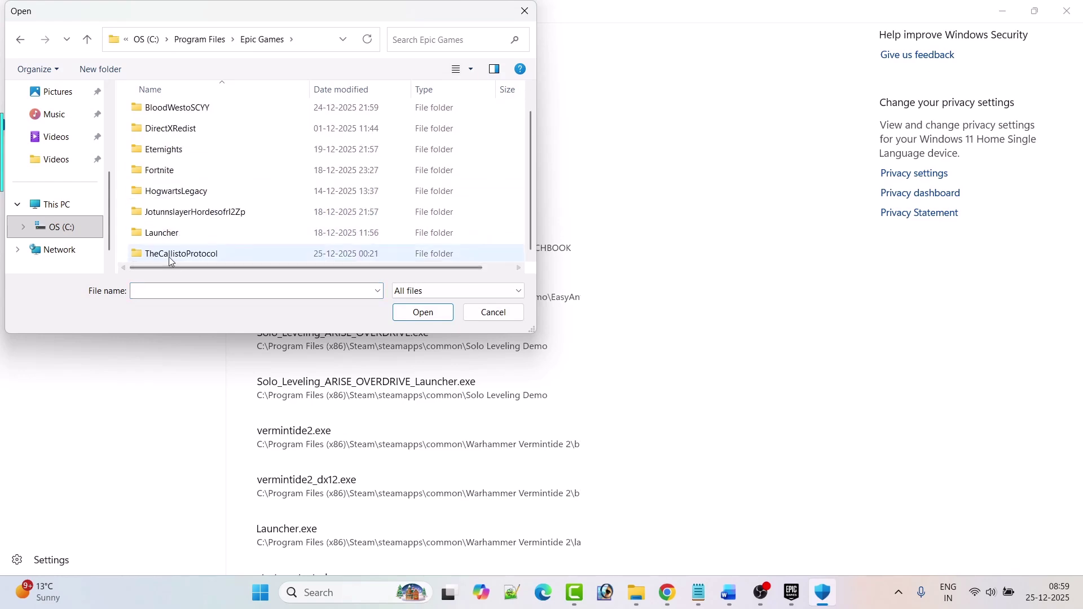
double_click(203, 258)
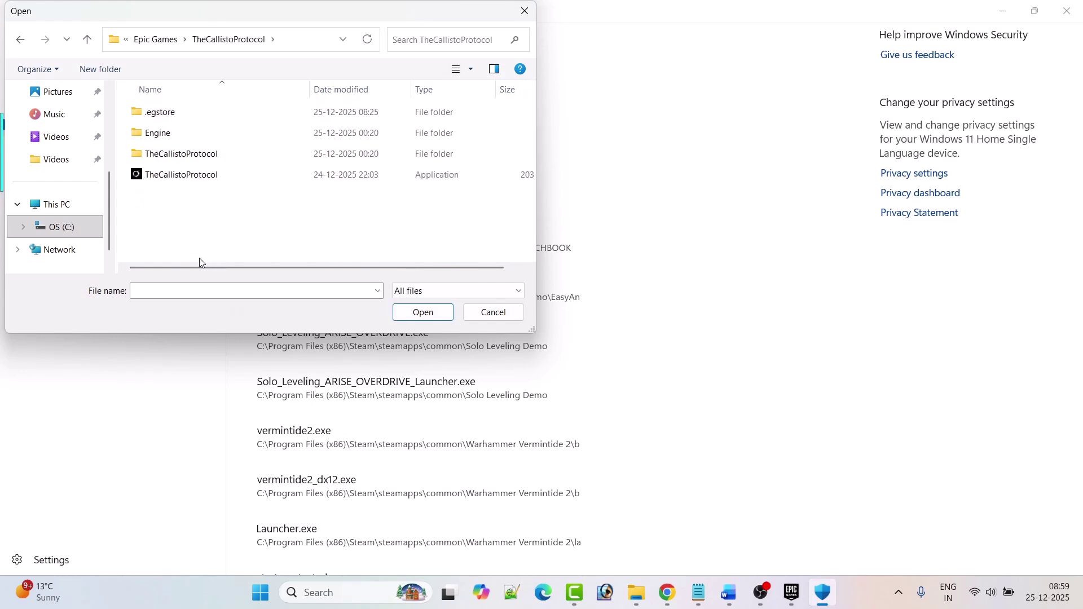
click(182, 178)
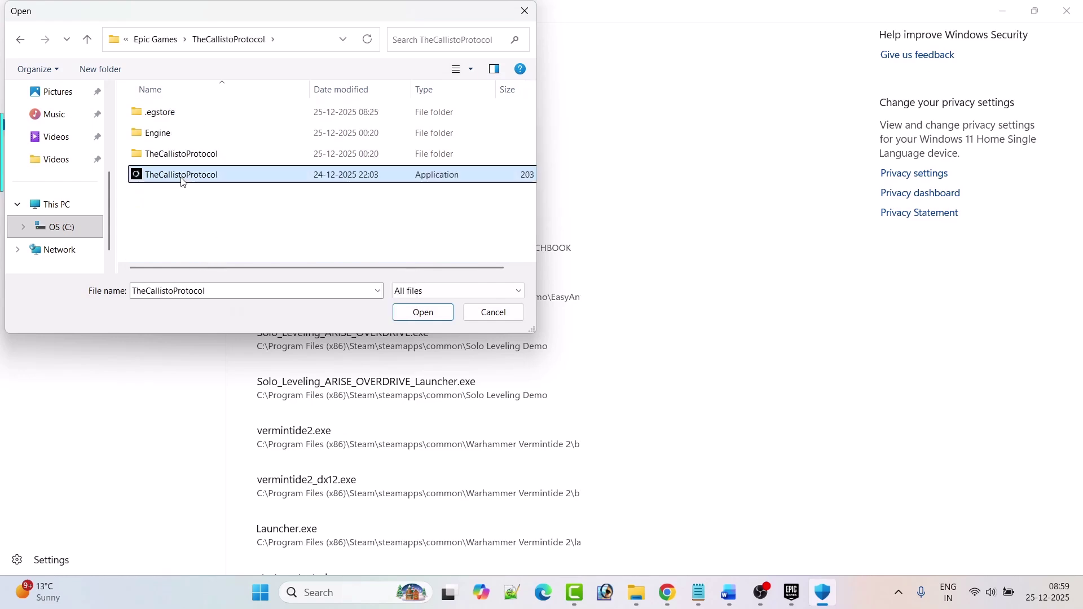
click(425, 314)
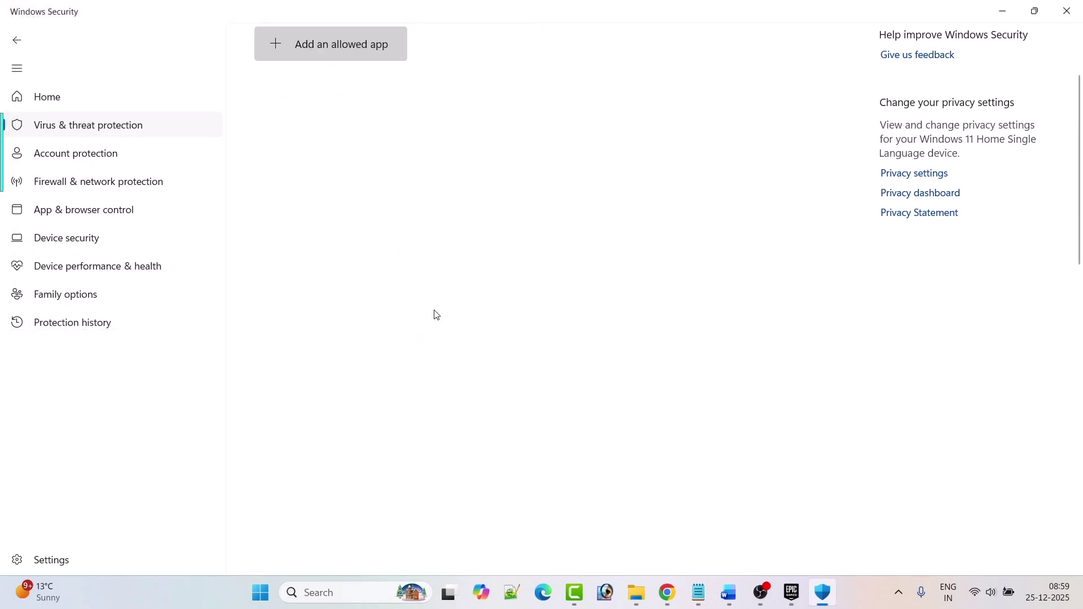
Also allow TheCallistoProtocol-Win64-Shipping from the game's TheCallistoProtocol\Binaries\Win64 folder through Controlled folder access.
click(279, 45)
click(339, 99)
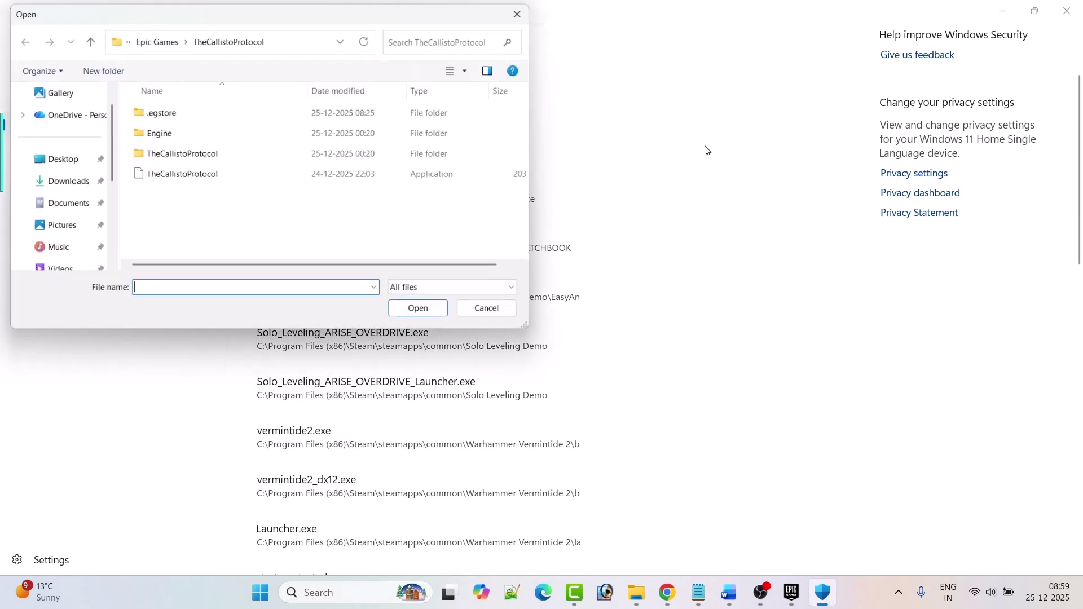
double_click(190, 161)
double_click(178, 116)
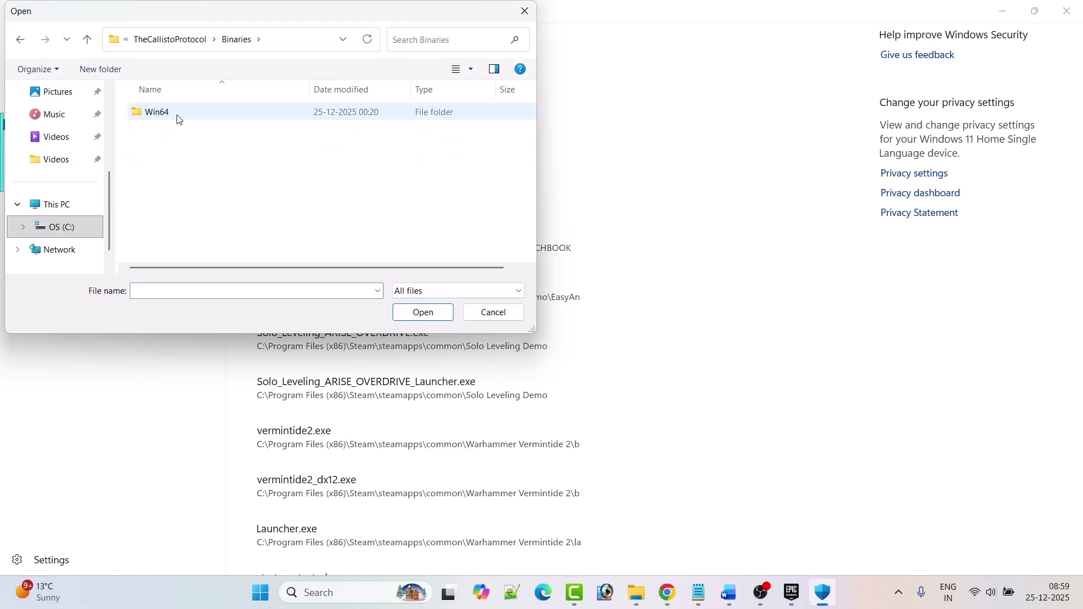
double_click(179, 116)
click(216, 114)
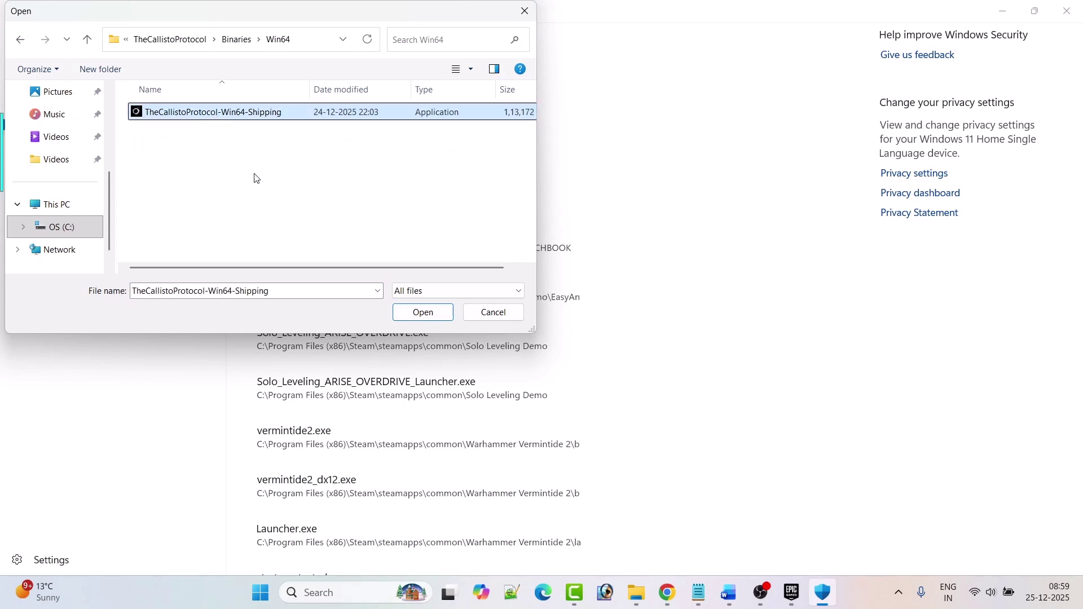
click(425, 314)
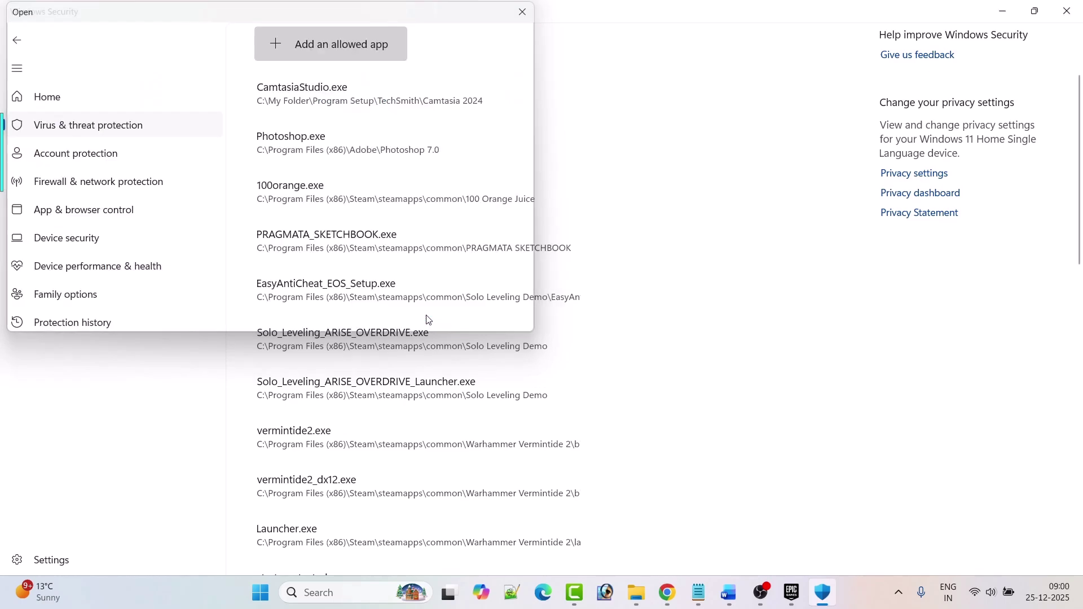
Return to the security overview, then open the firewall's allowed apps list and unlock its settings for changes.
click(18, 40)
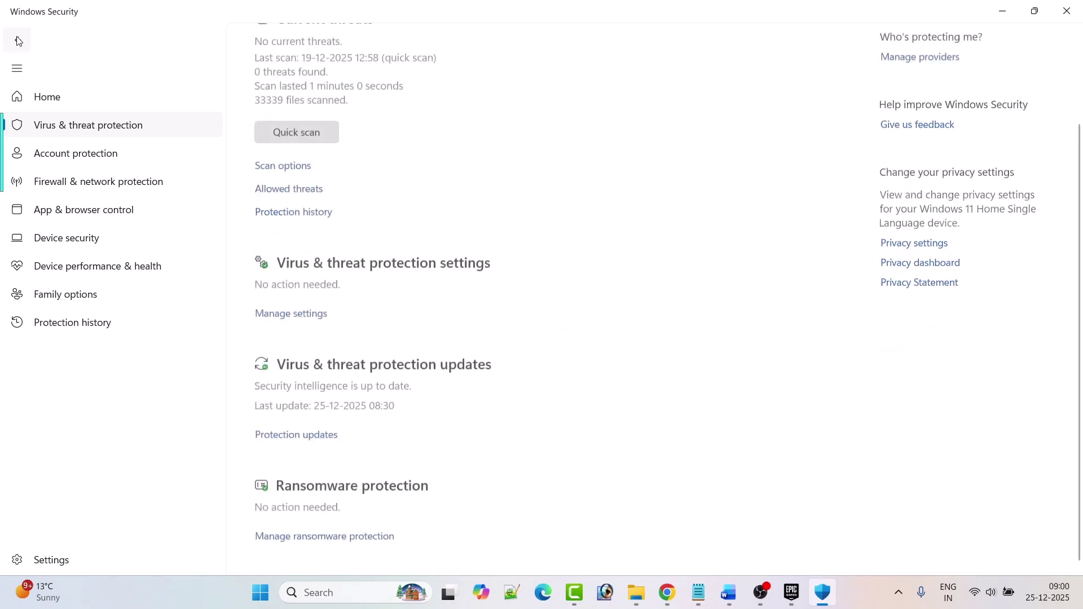
click(18, 41)
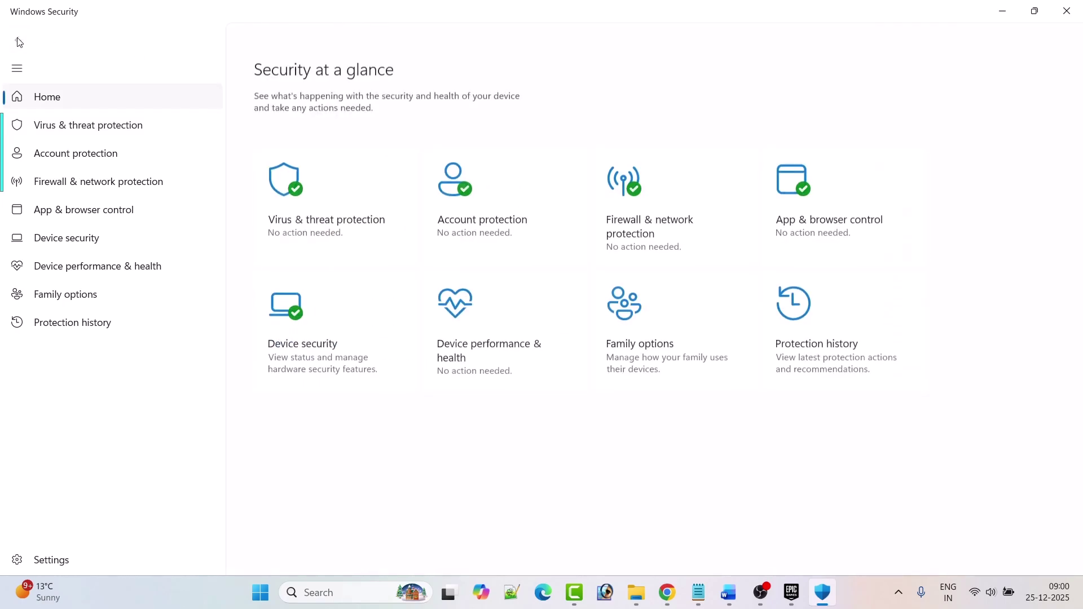
click(680, 237)
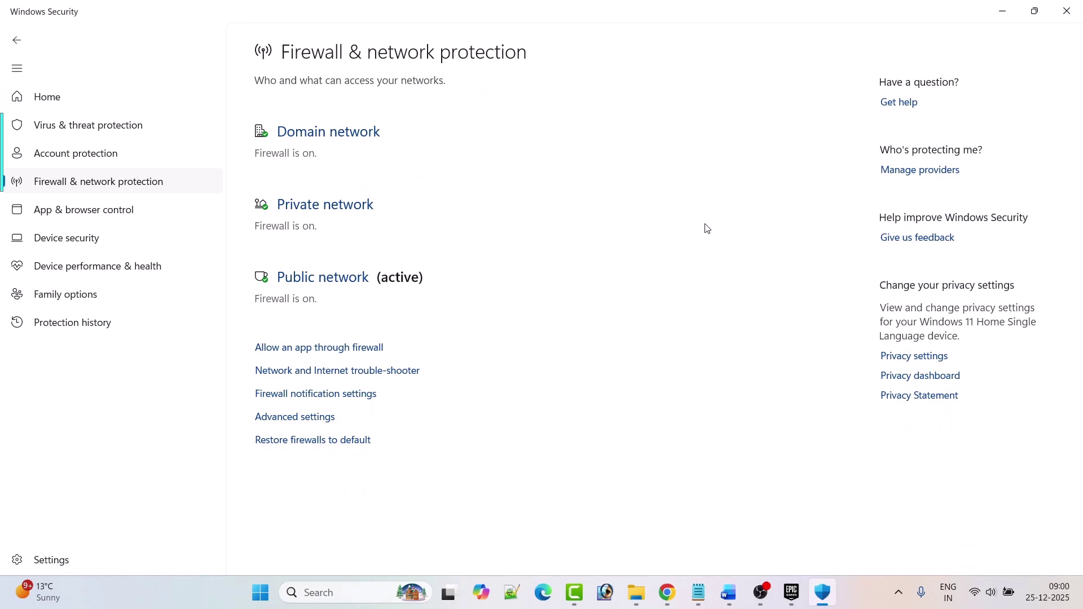
click(340, 348)
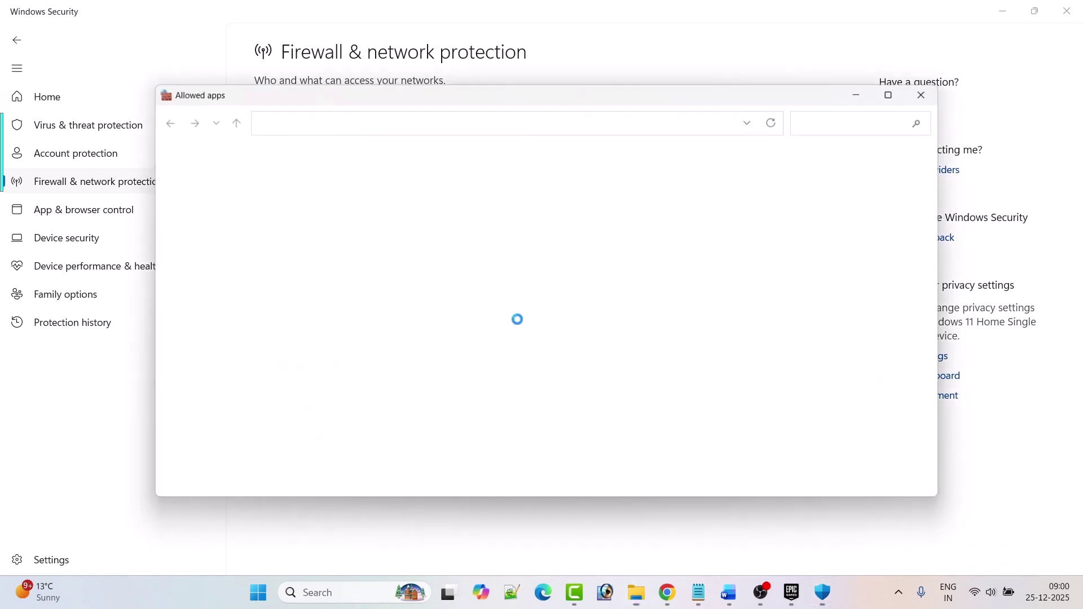
click(710, 198)
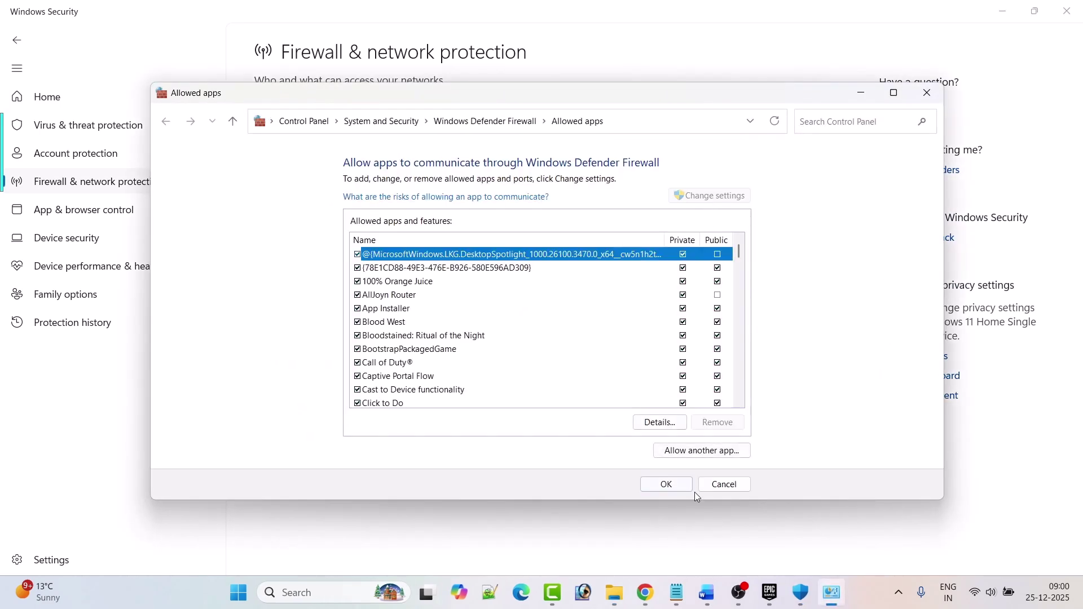
Start allowing another app through the firewall and browse to C:\Program Files\Epic Games\TheCallistoProtocol.
click(710, 451)
click(660, 370)
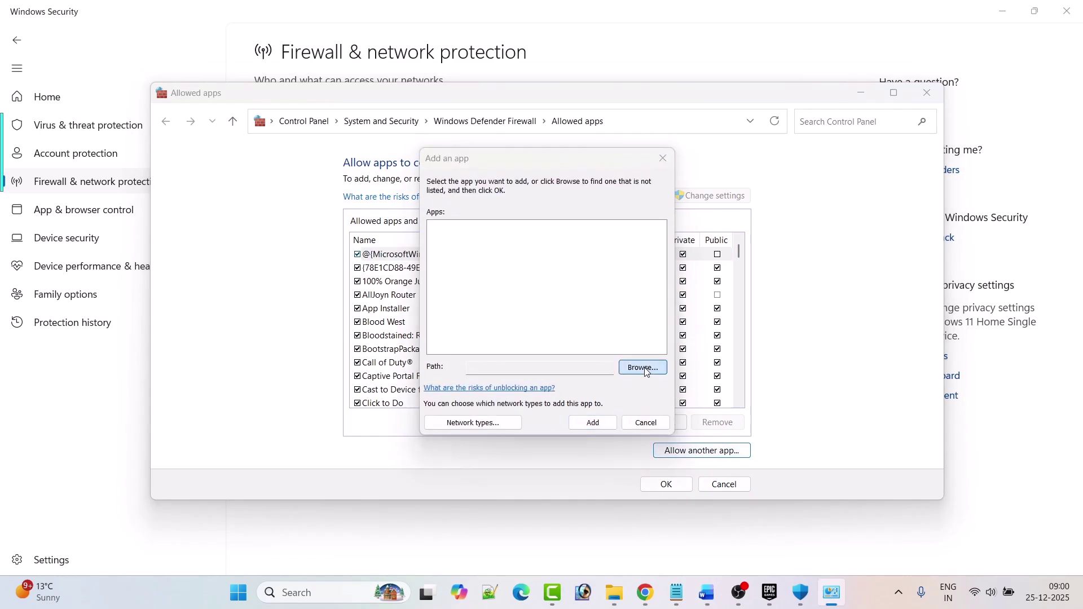
click(479, 180)
click(480, 181)
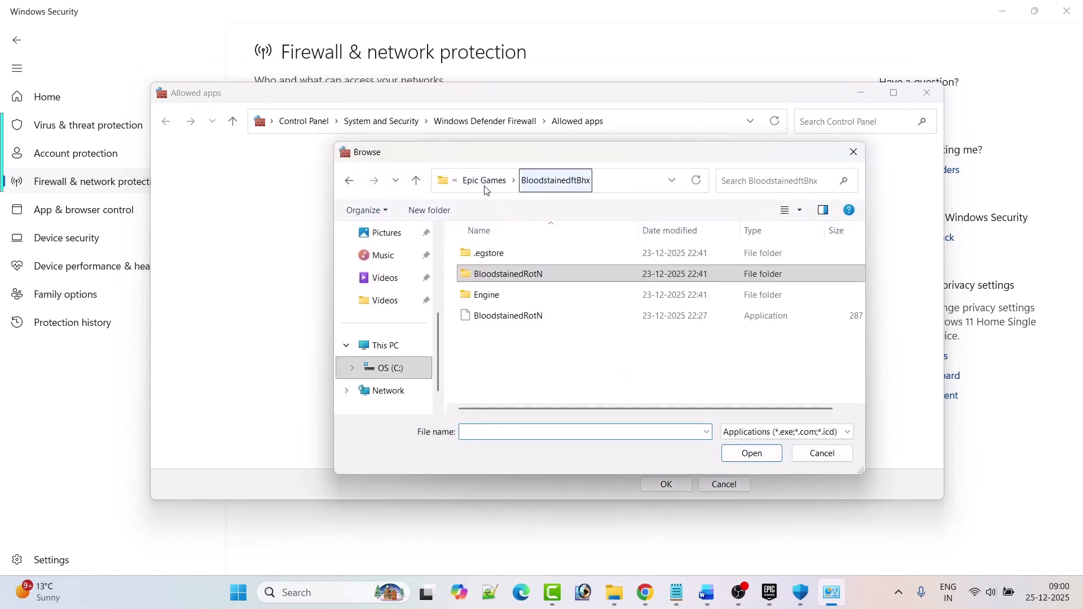
click(480, 180)
click(475, 181)
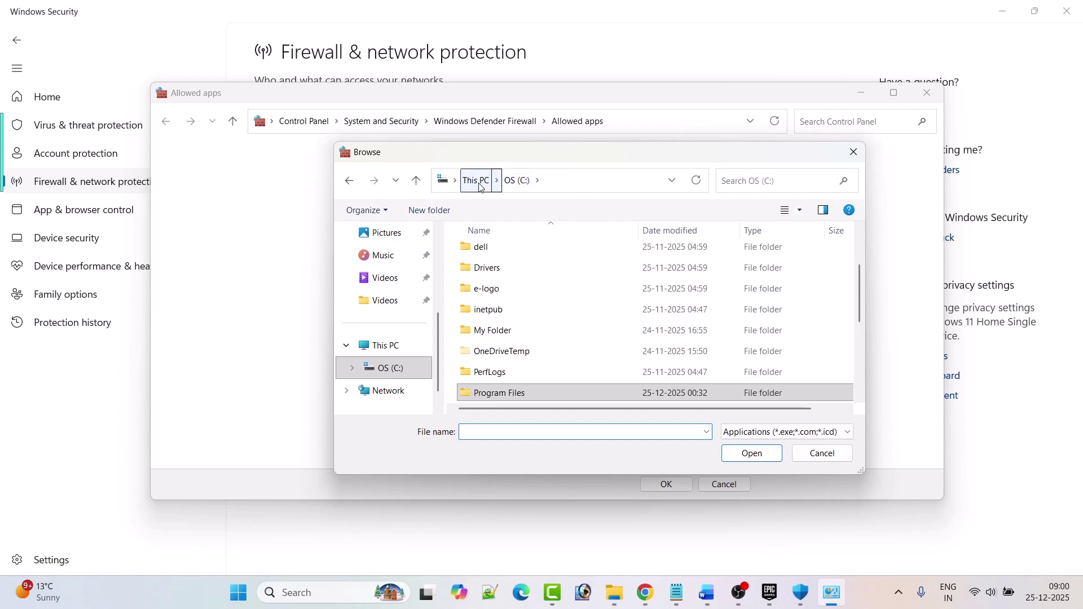
scroll(544, 320, down, 1)
double_click(533, 331)
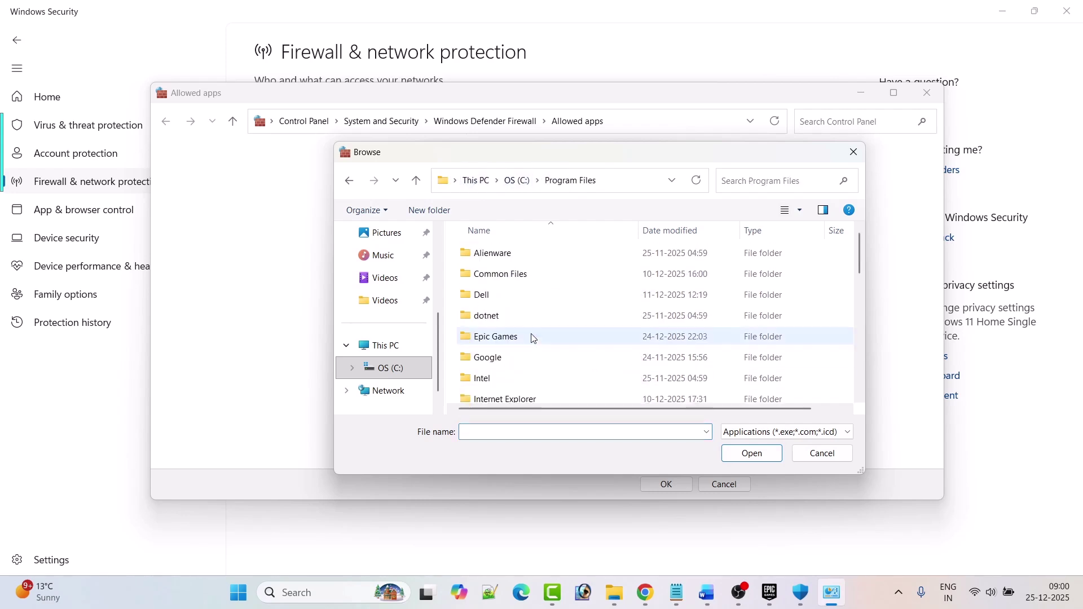
click(530, 338)
double_click(530, 340)
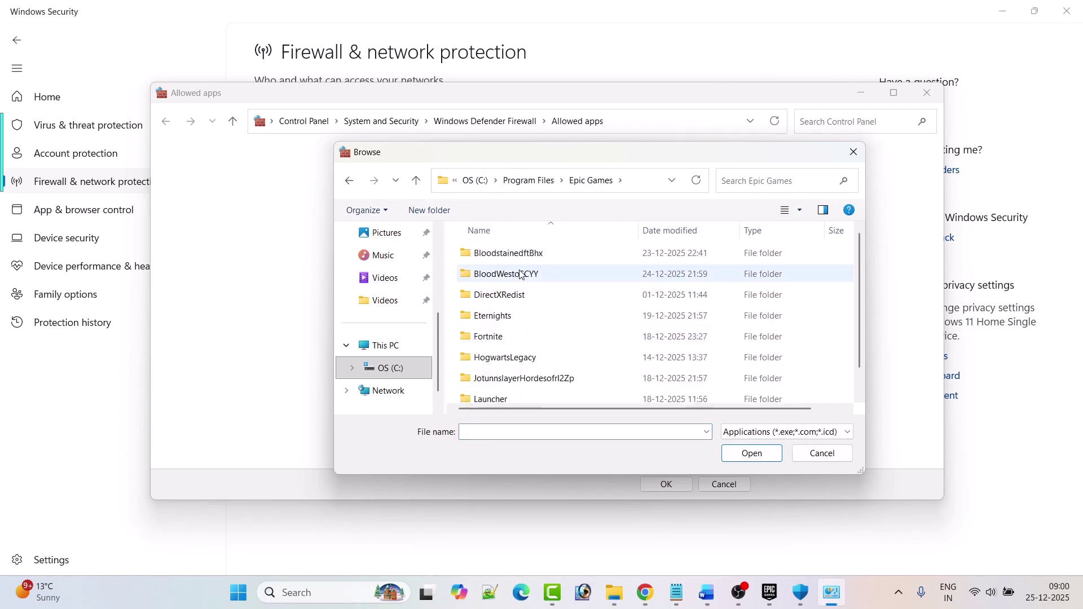
scroll(527, 282, down, 1)
double_click(535, 396)
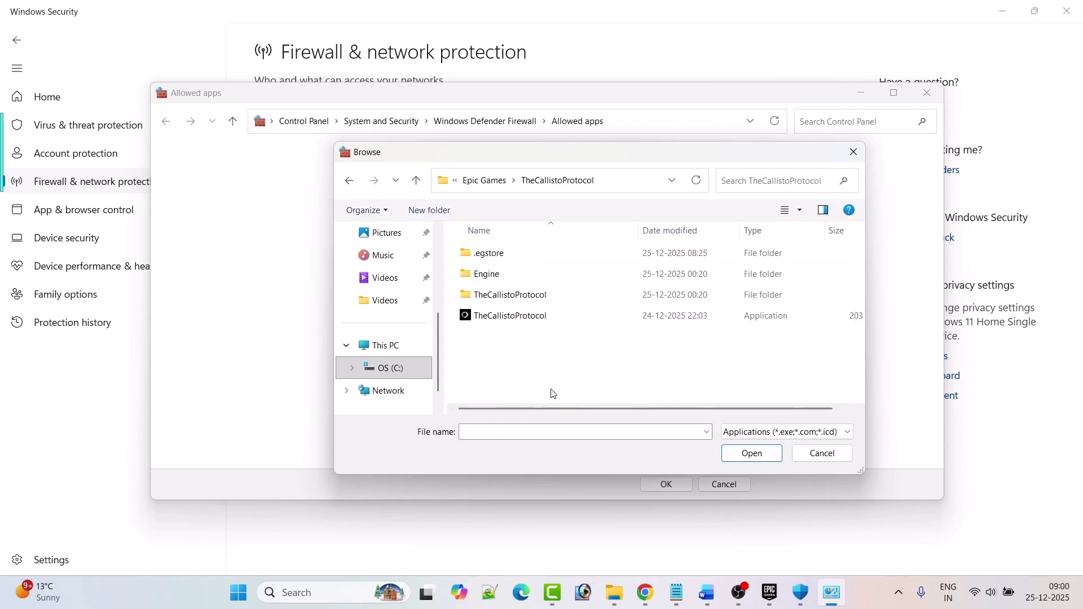
Add the TheCallistoProtocol application to the firewall's allowed apps and allow The Callisto Protocol on private networks too.
click(524, 322)
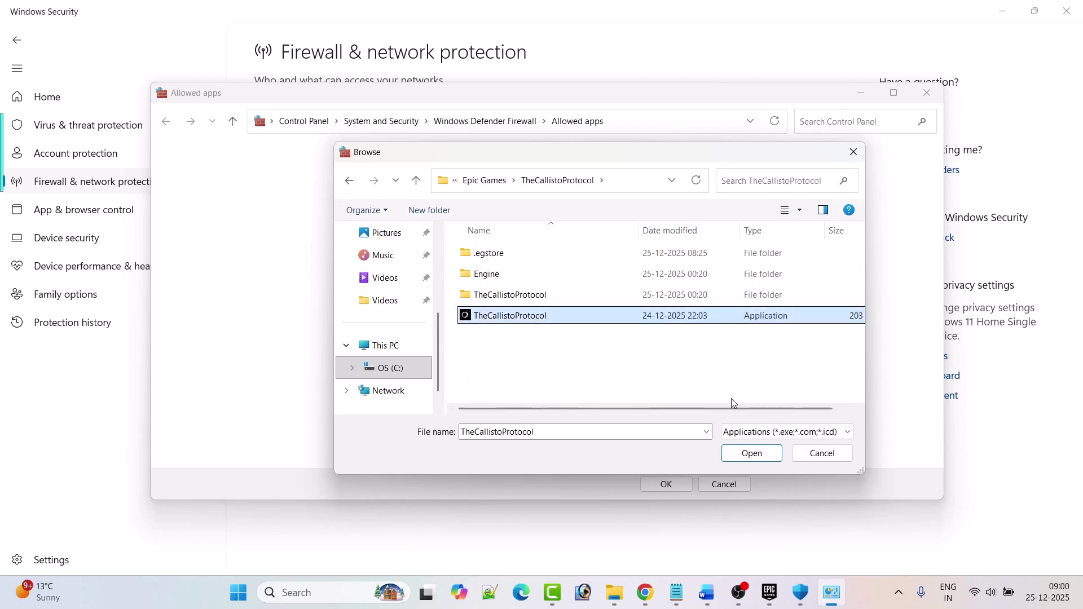
click(741, 454)
click(597, 424)
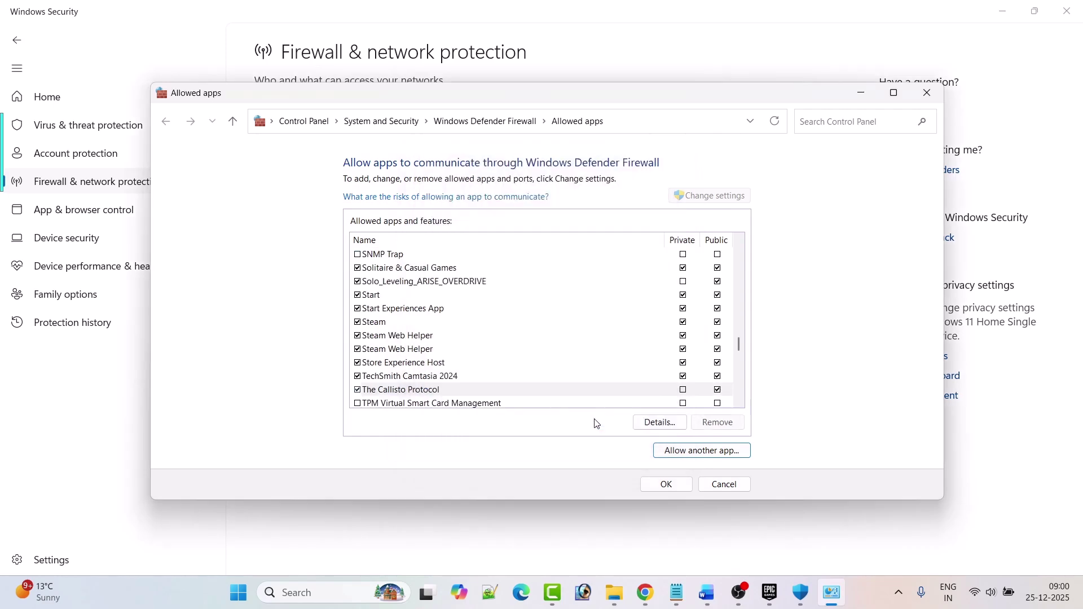
scroll(542, 390, down, 1)
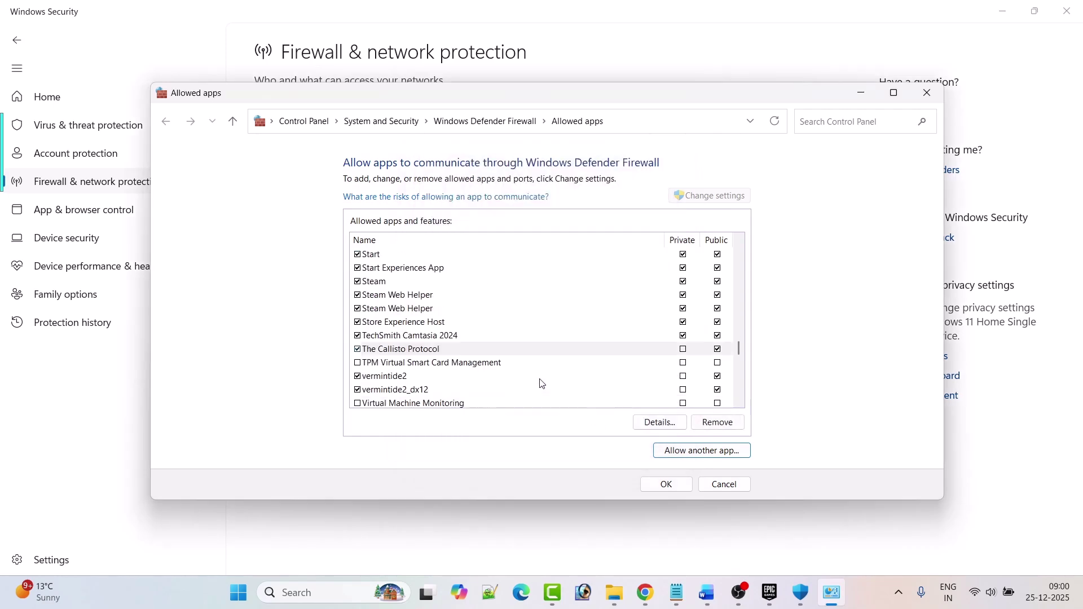
click(683, 350)
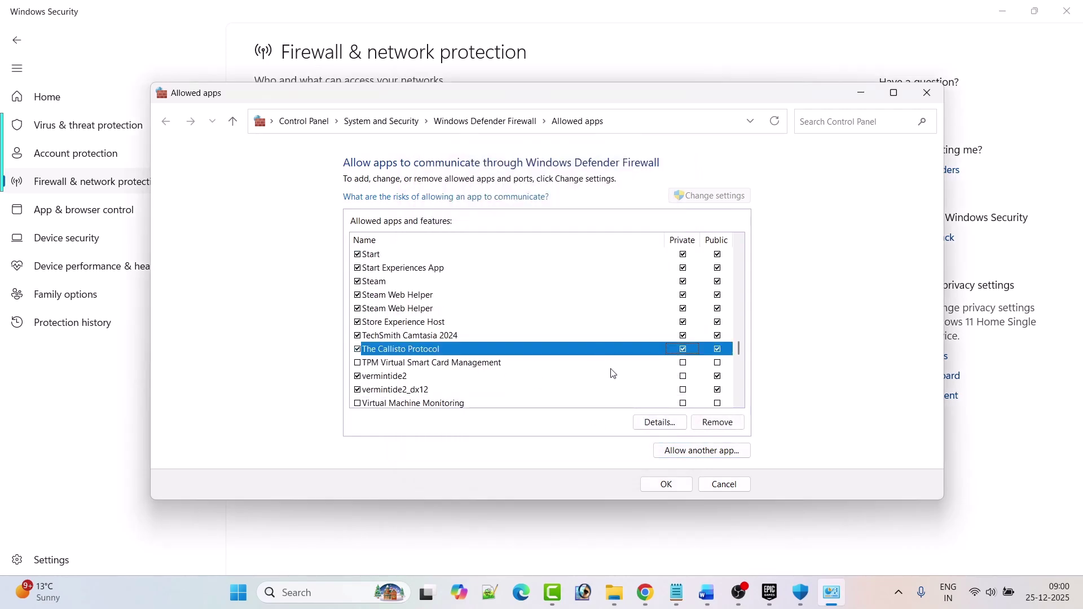
Add TheCallistoProtocol-Win64-Shipping from TheCallistoProtocol\Binaries\Win64 to the firewall's allowed apps, allow it on private networks too, and save the list.
click(715, 453)
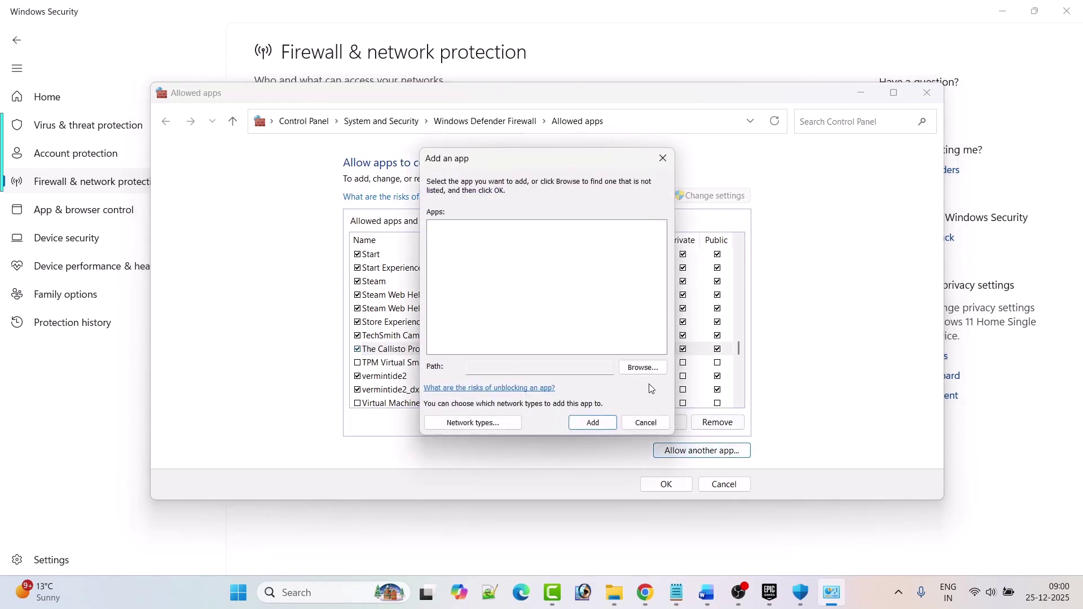
click(643, 367)
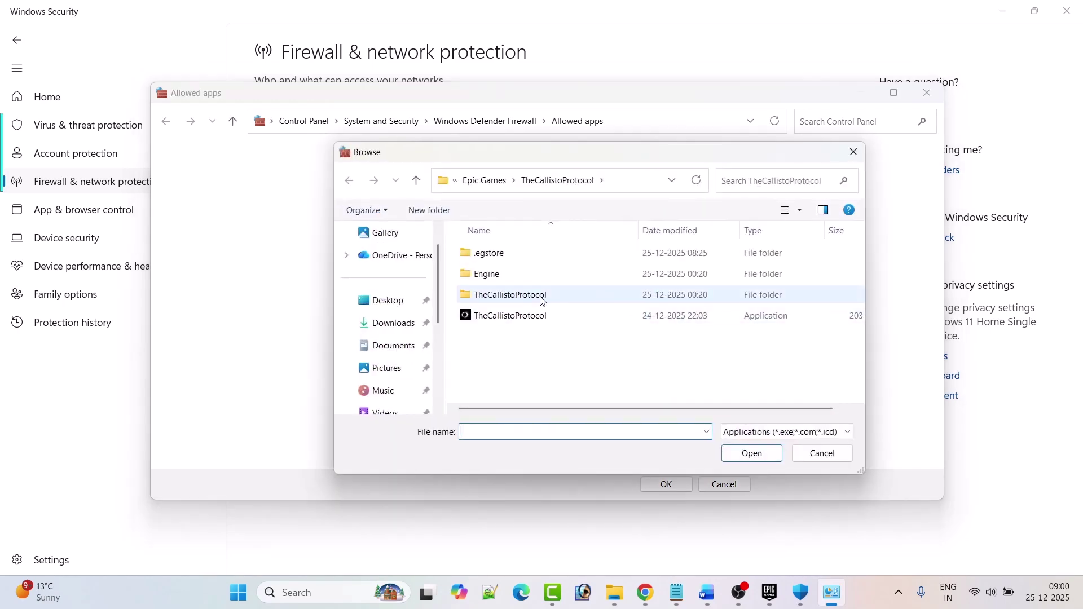
double_click(540, 299)
double_click(508, 254)
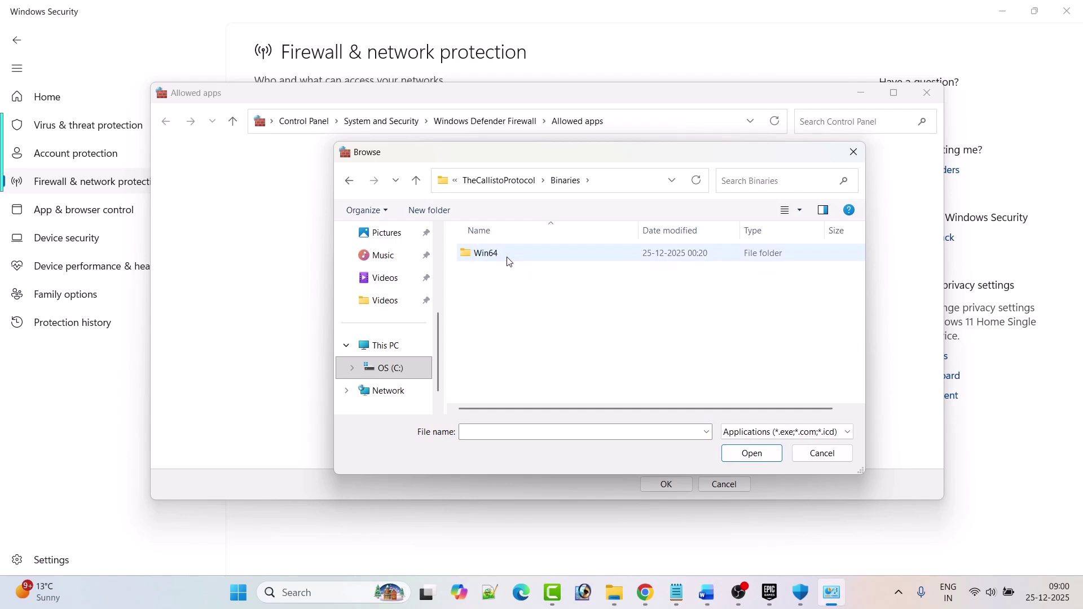
double_click(510, 258)
click(540, 259)
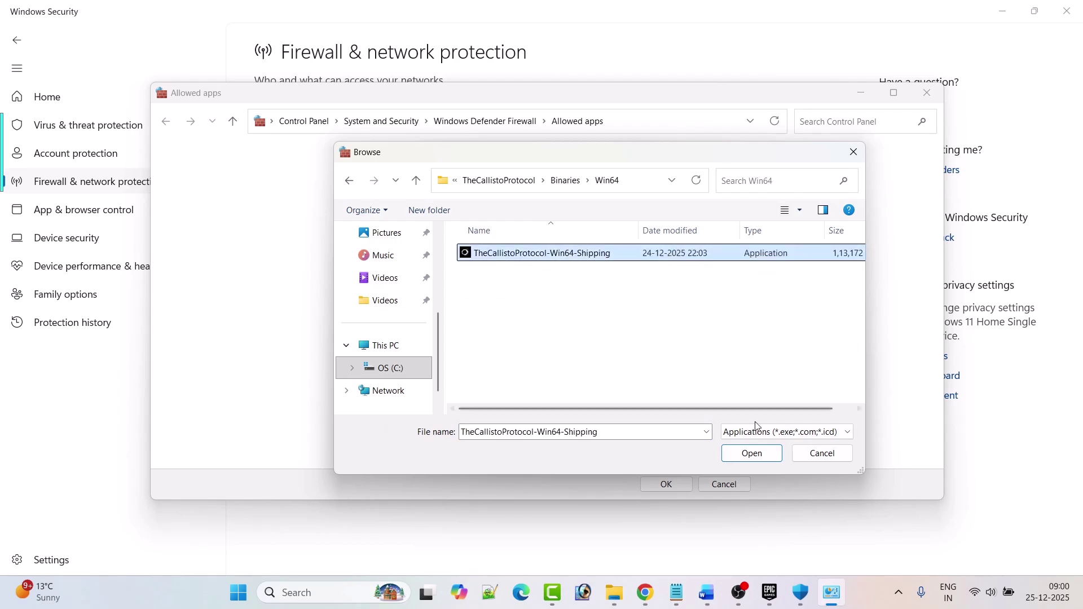
click(752, 453)
click(593, 422)
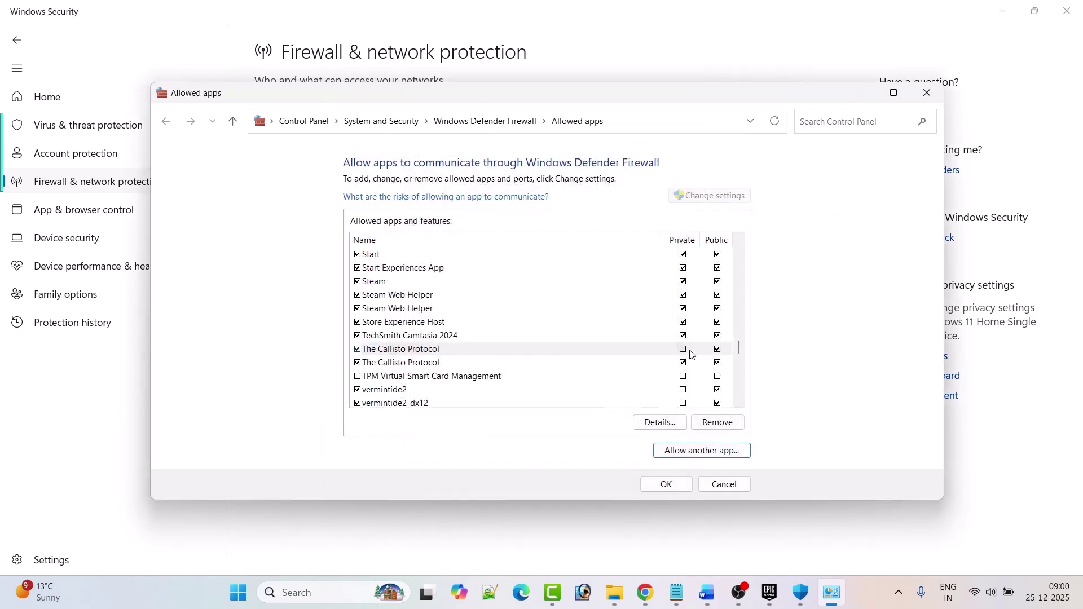
click(683, 349)
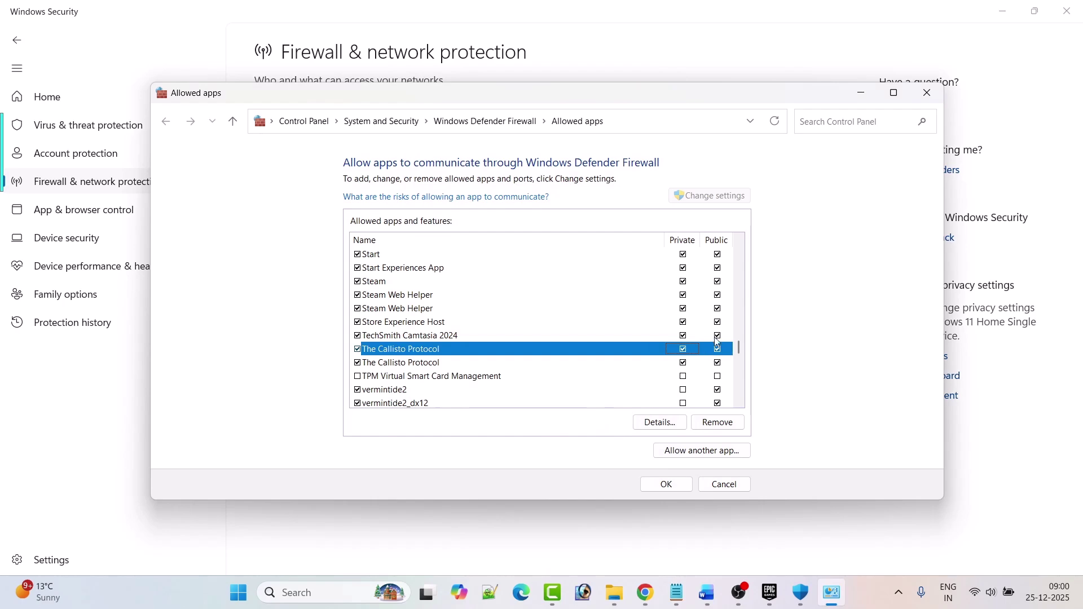
click(666, 485)
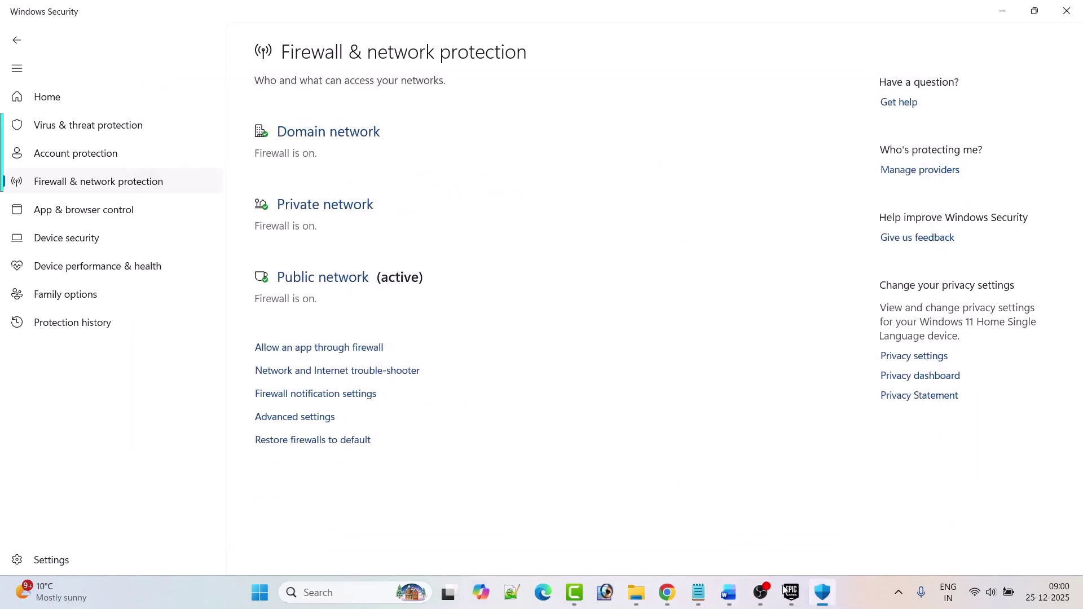
Switch to the Word document and read the third-party antivirus advice and the Fix 5 graphics driver instructions.
click(790, 591)
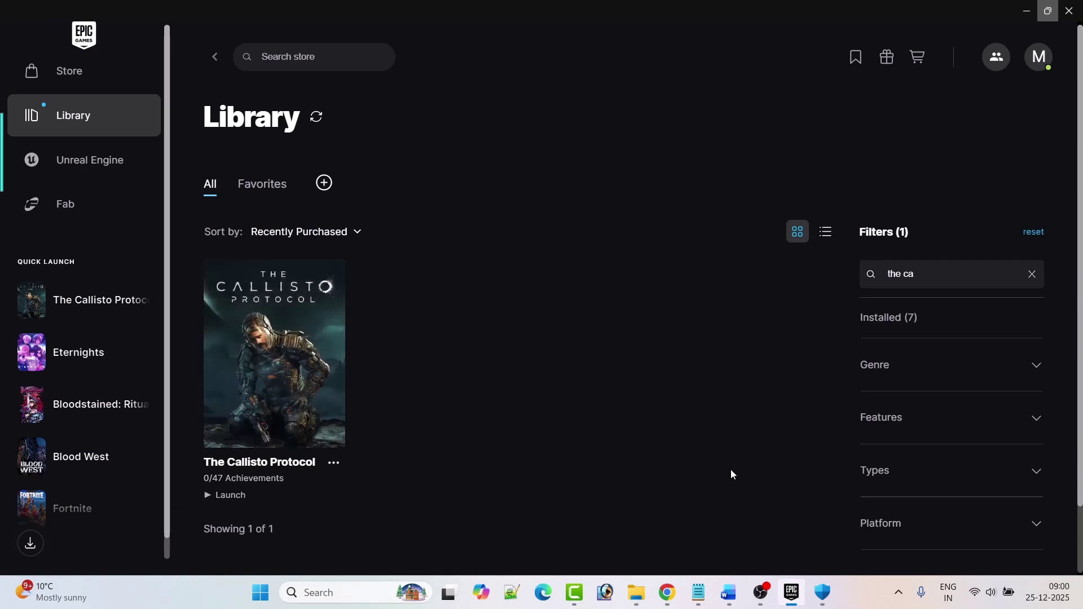
click(728, 592)
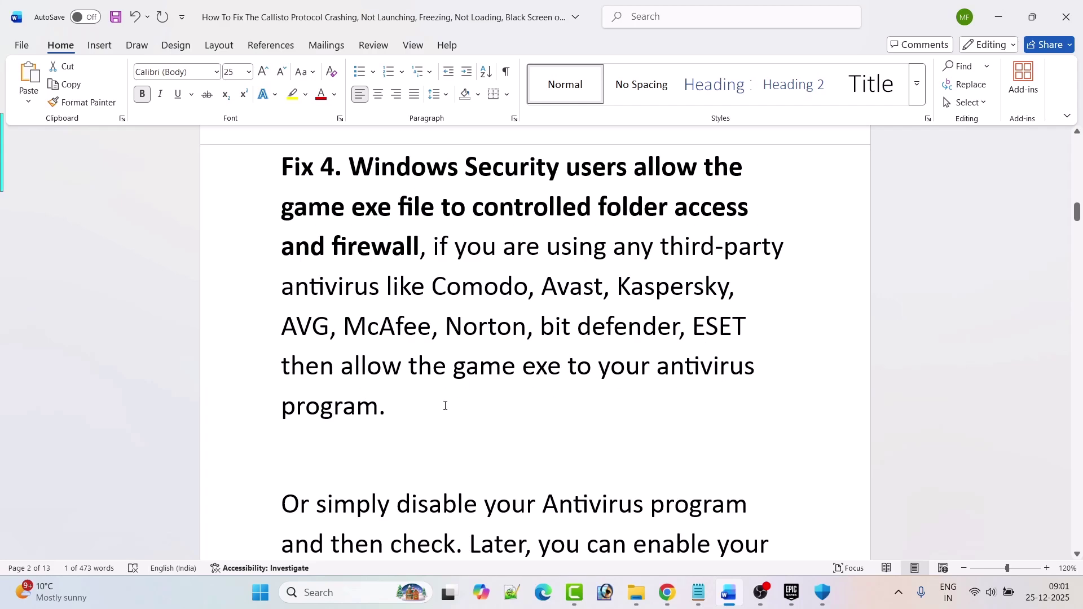
scroll(455, 403, down, 3)
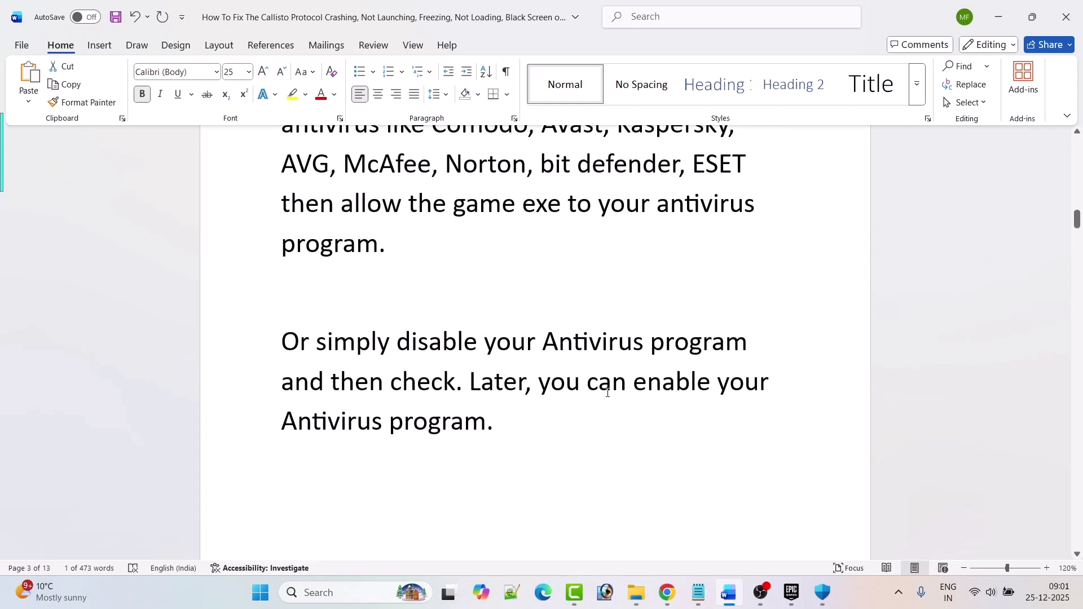
scroll(569, 429, down, 10)
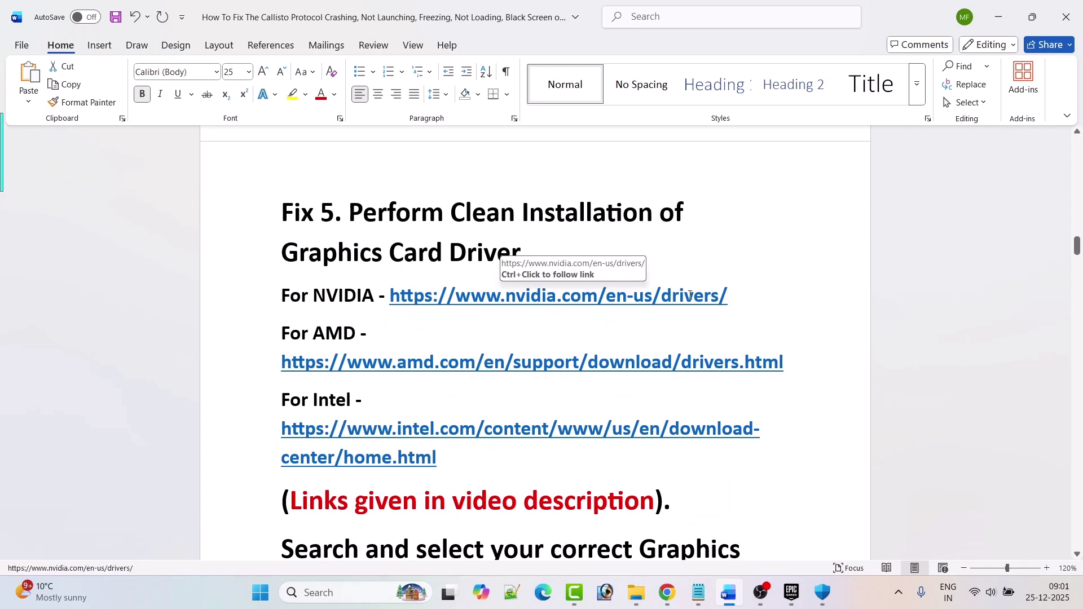
scroll(684, 296, down, 1)
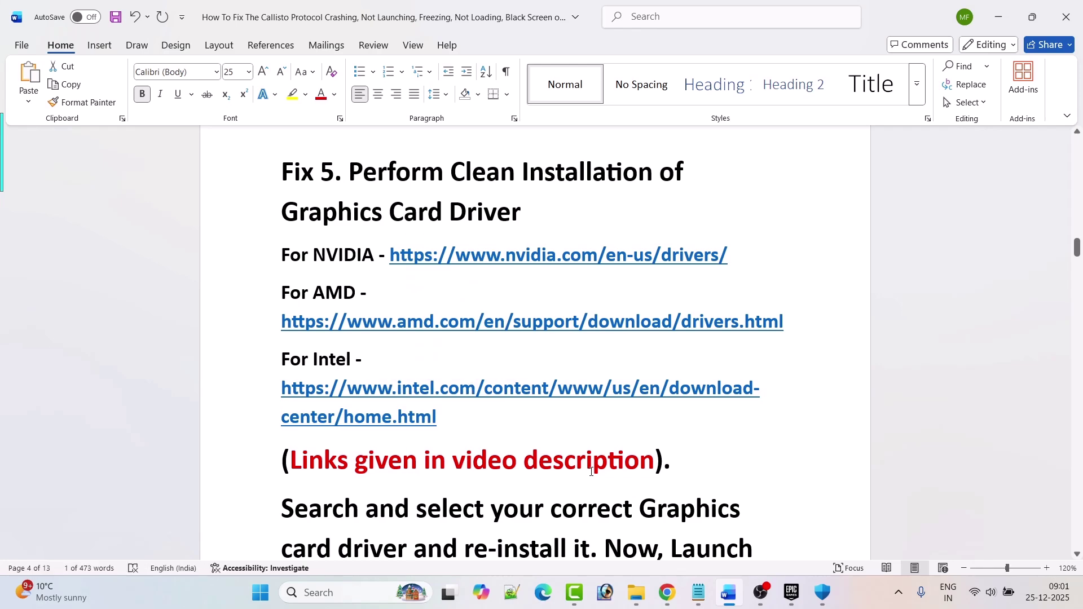
scroll(591, 472, down, 3)
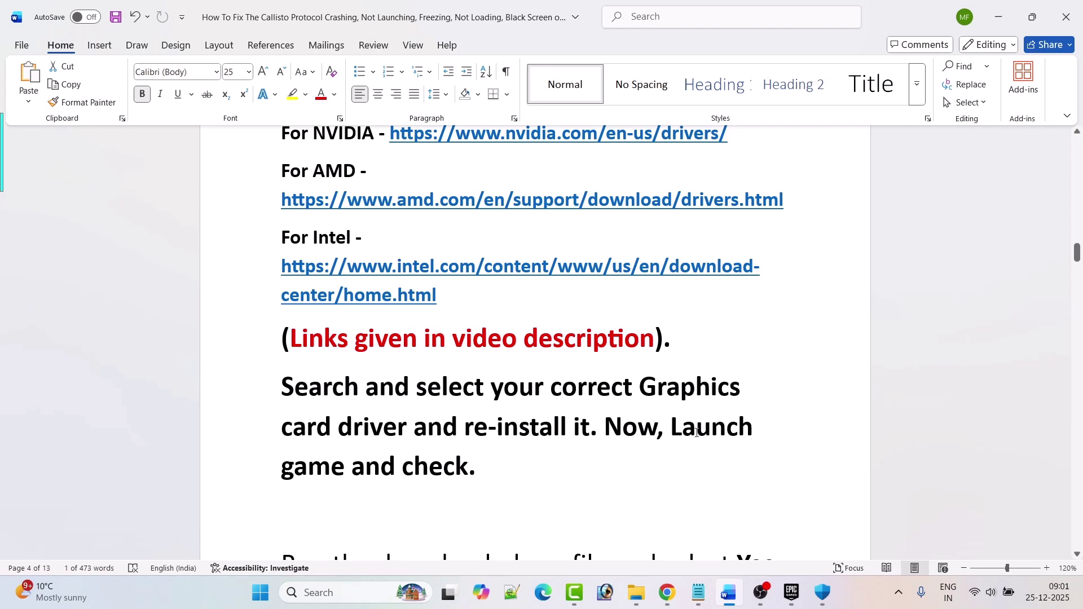
scroll(522, 440, up, 4)
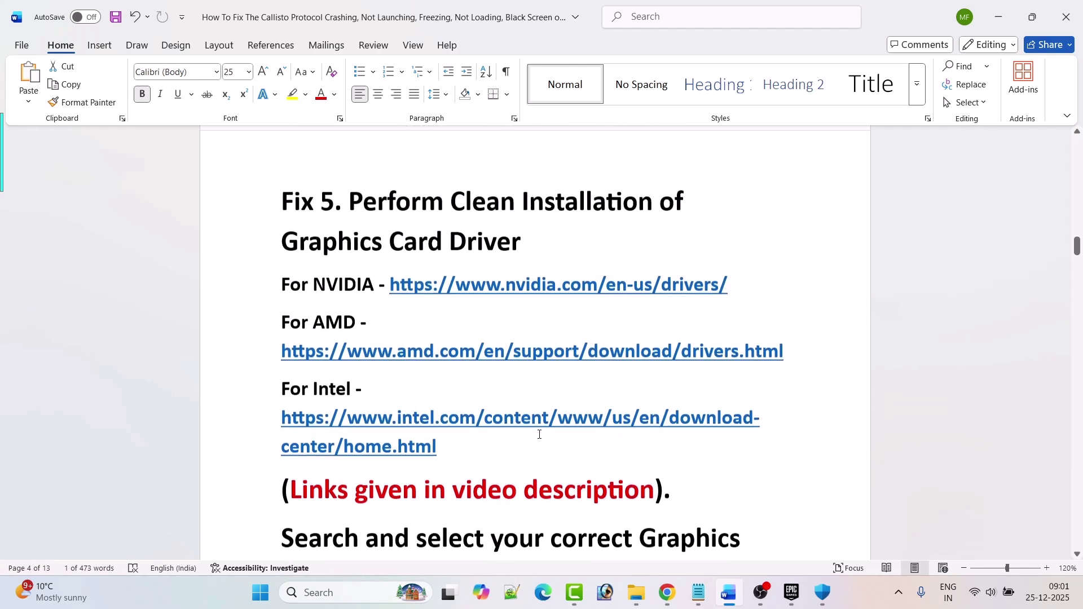
Follow the document's NVIDIA drivers link and search for drivers for the GeForce RTX 3050 on Windows 11 in English (US).
drag(747, 292, 391, 303)
ctrl+click(393, 299)
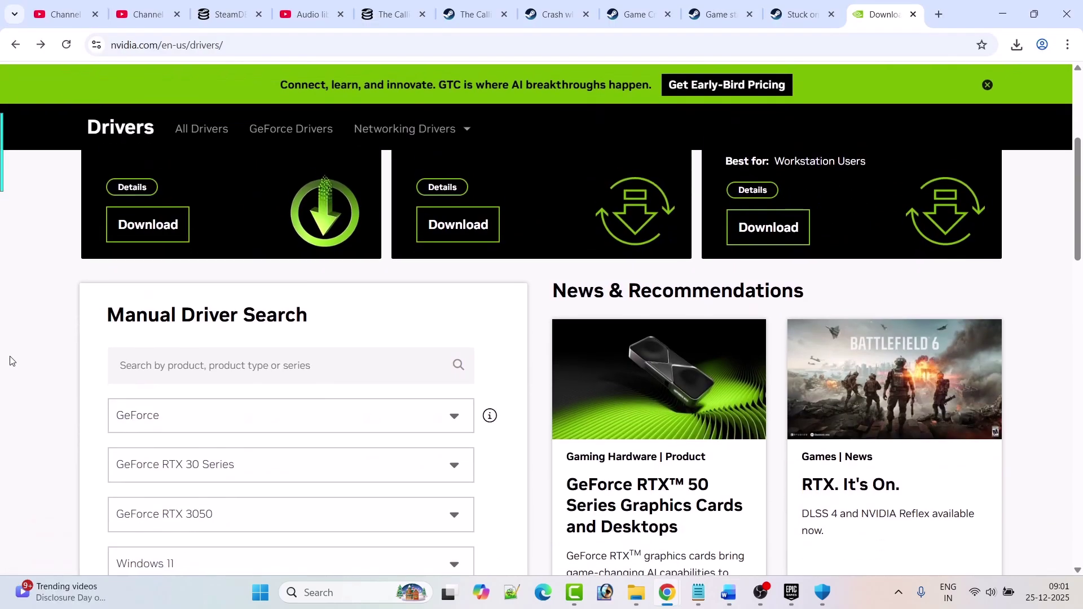
scroll(15, 361, down, 1)
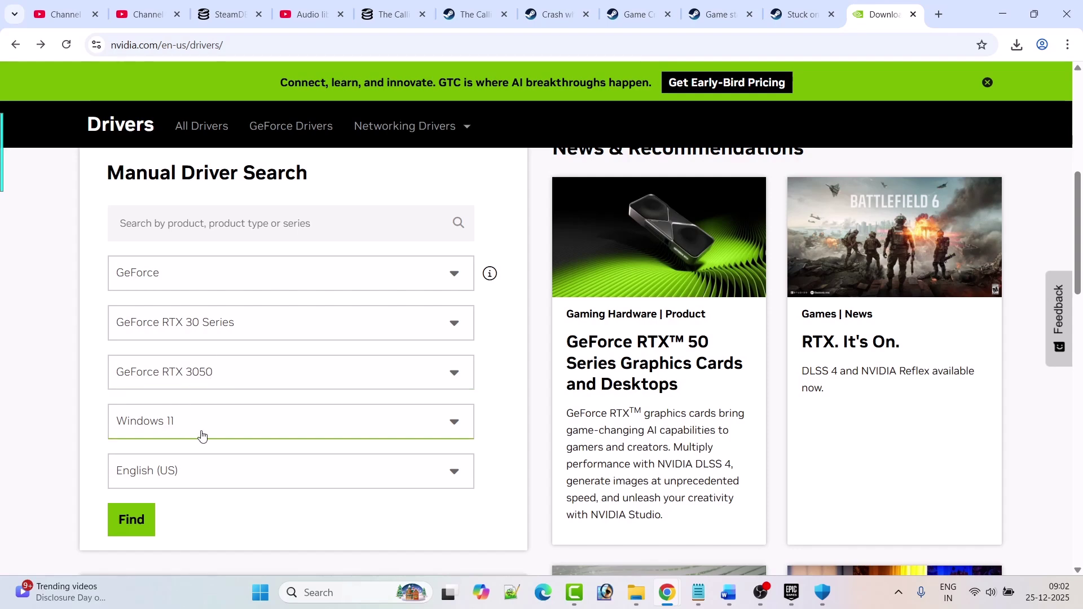
click(142, 535)
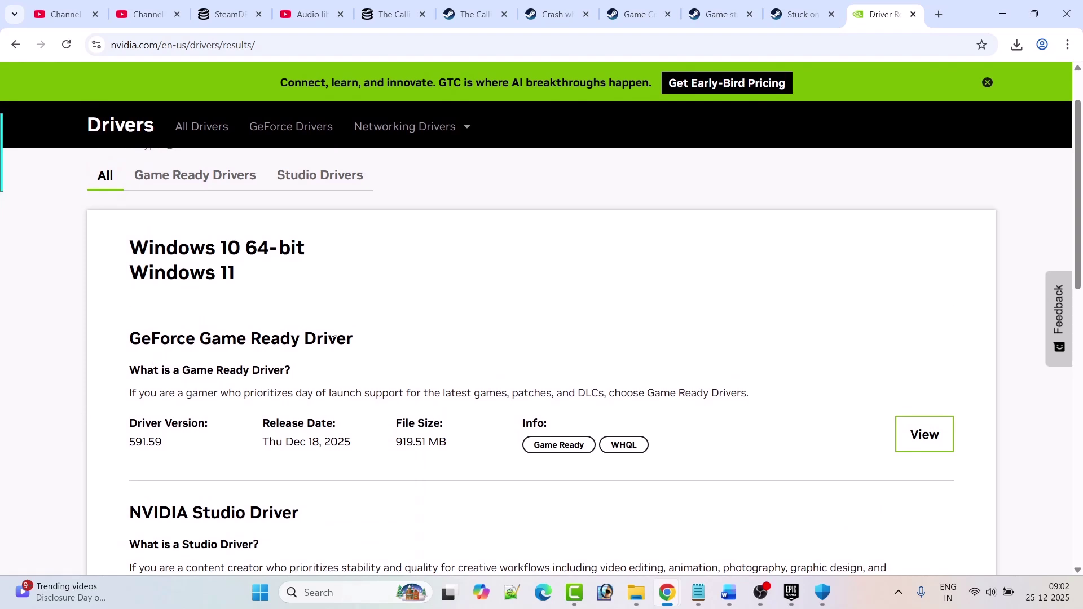
View the GeForce Game Ready Driver version 591.59 and start downloading it.
drag(168, 446, 132, 443)
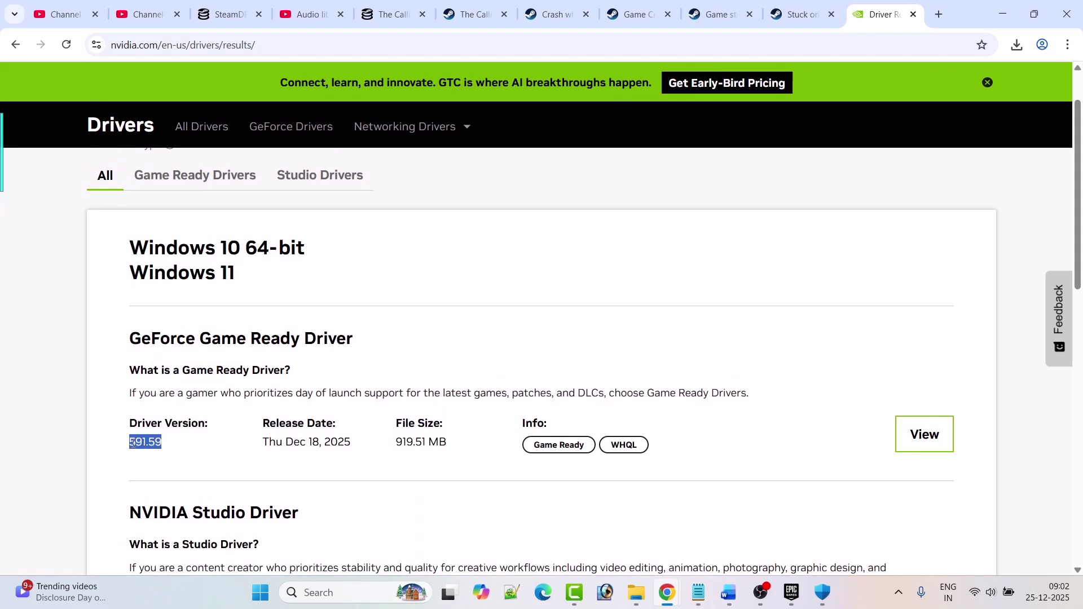
click(944, 441)
click(228, 532)
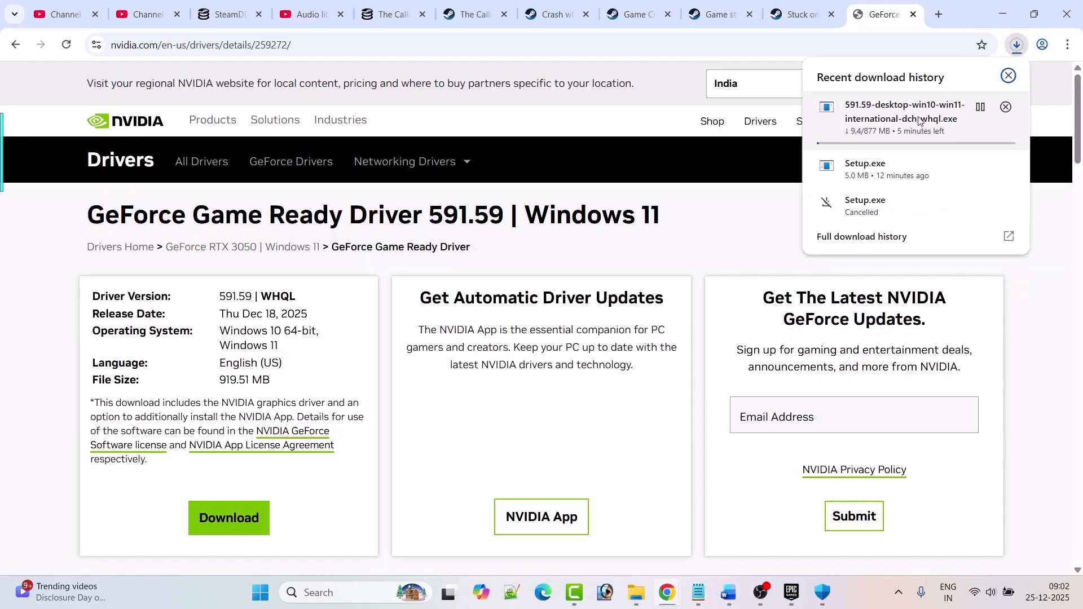
Return to the Word document and read the clean driver installation instructions through to Fix 6 on running as administrator.
key(alt+Tab)
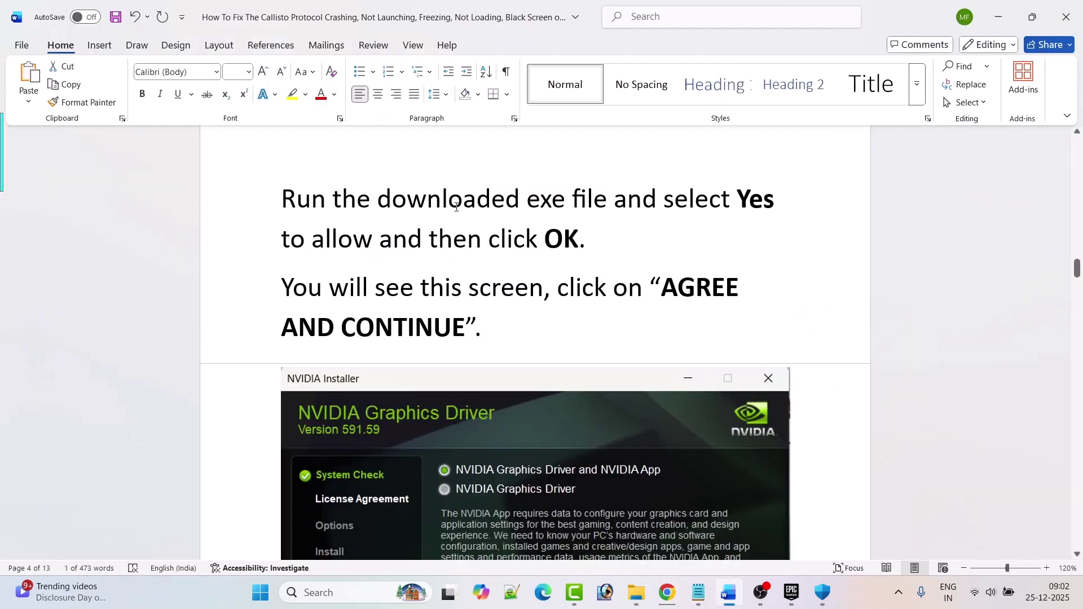
scroll(612, 241, down, 5)
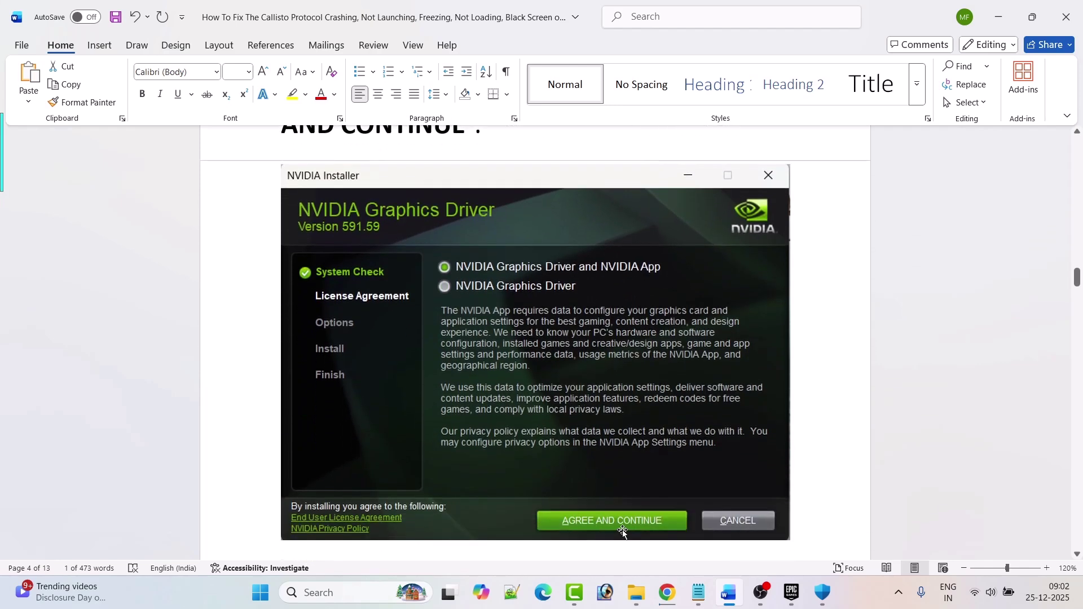
scroll(557, 407, down, 8)
scroll(558, 407, down, 5)
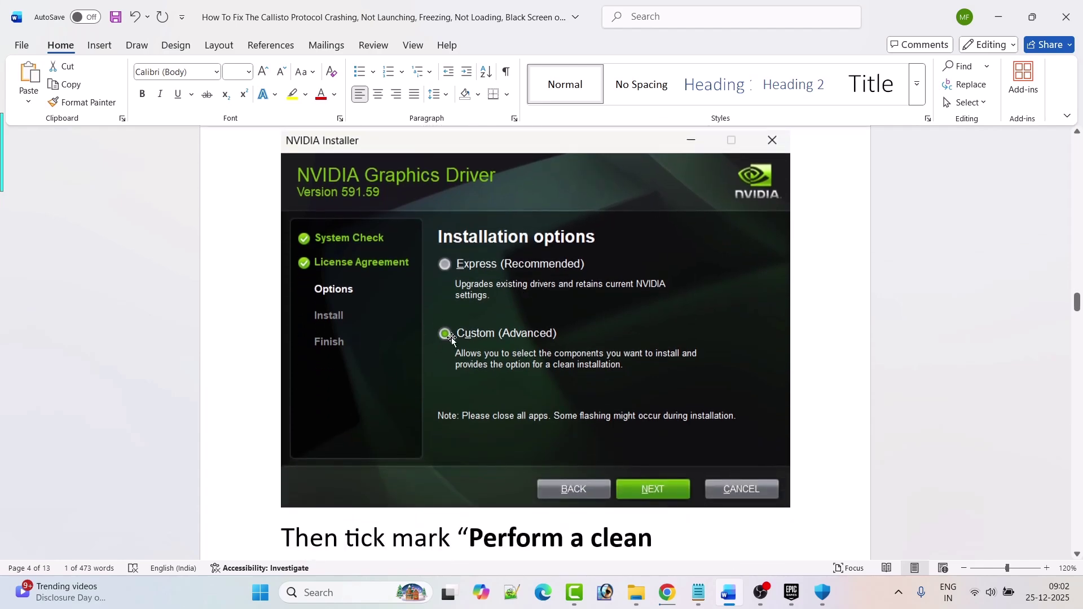
scroll(538, 344, down, 1)
scroll(538, 344, down, 10)
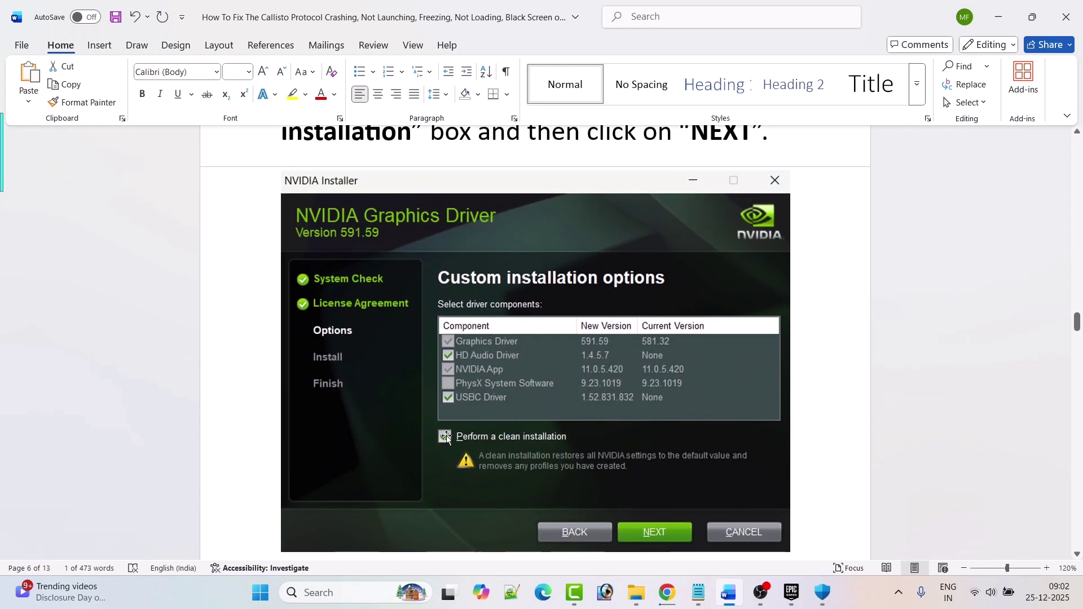
scroll(558, 437, down, 1)
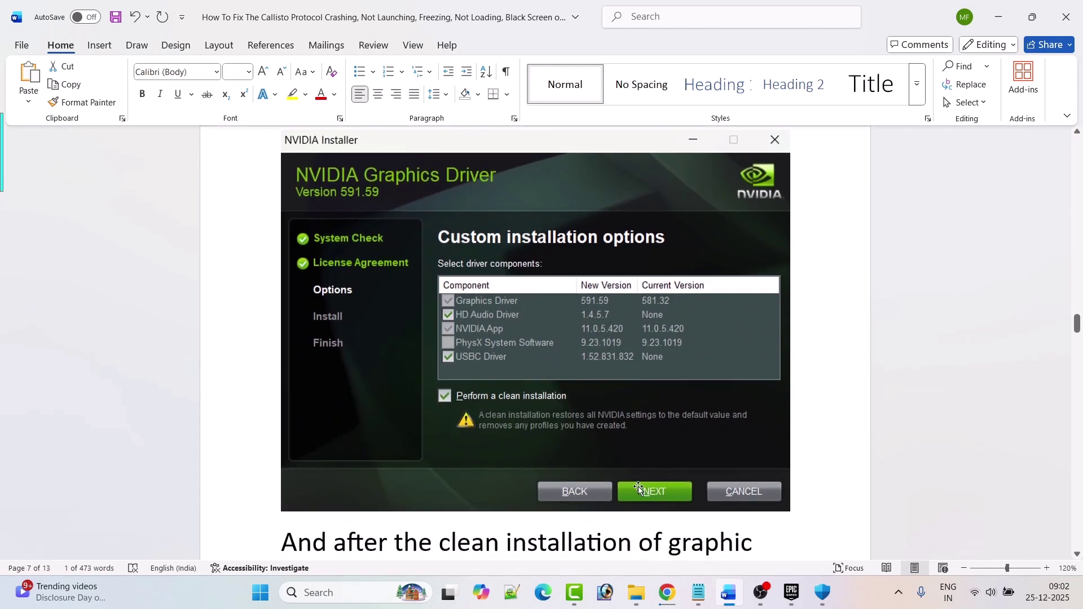
scroll(660, 494, down, 3)
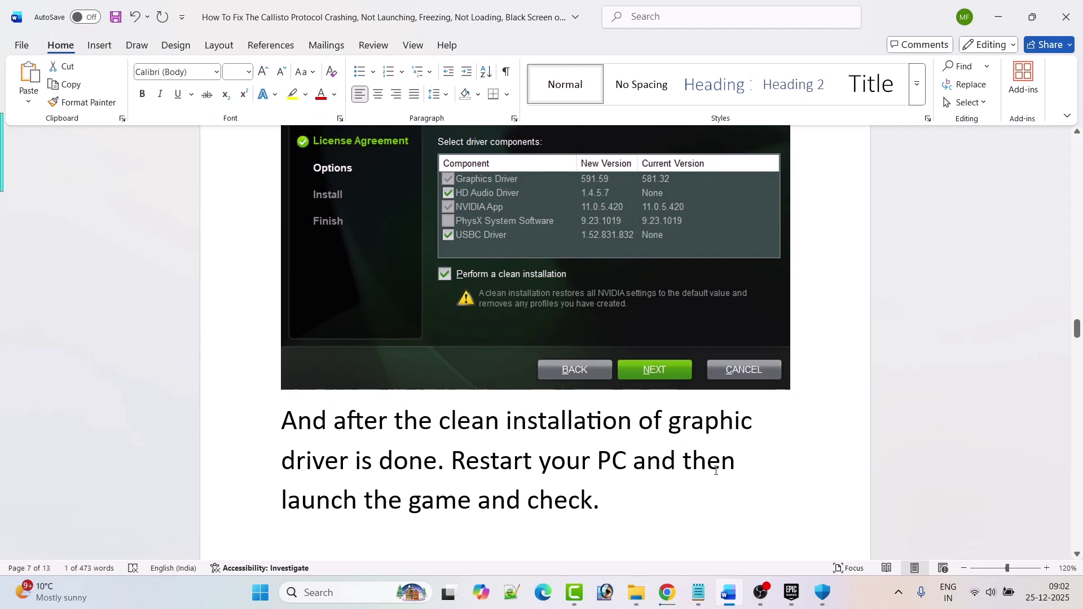
scroll(586, 498, down, 6)
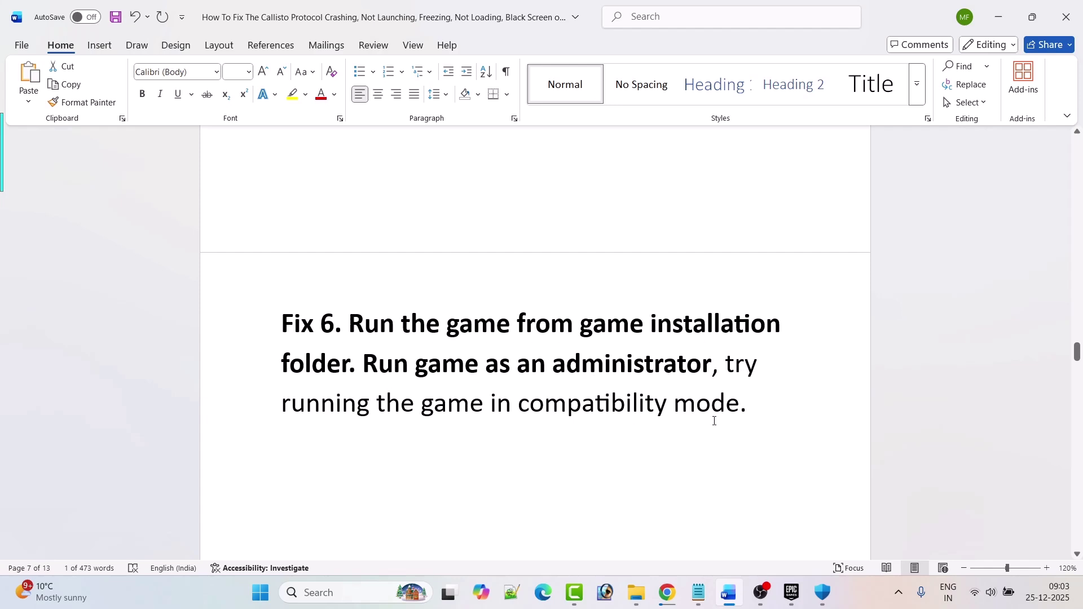
Switch to the Epic Games Launcher and open The Callisto Protocol's installation folder from its management settings.
click(792, 592)
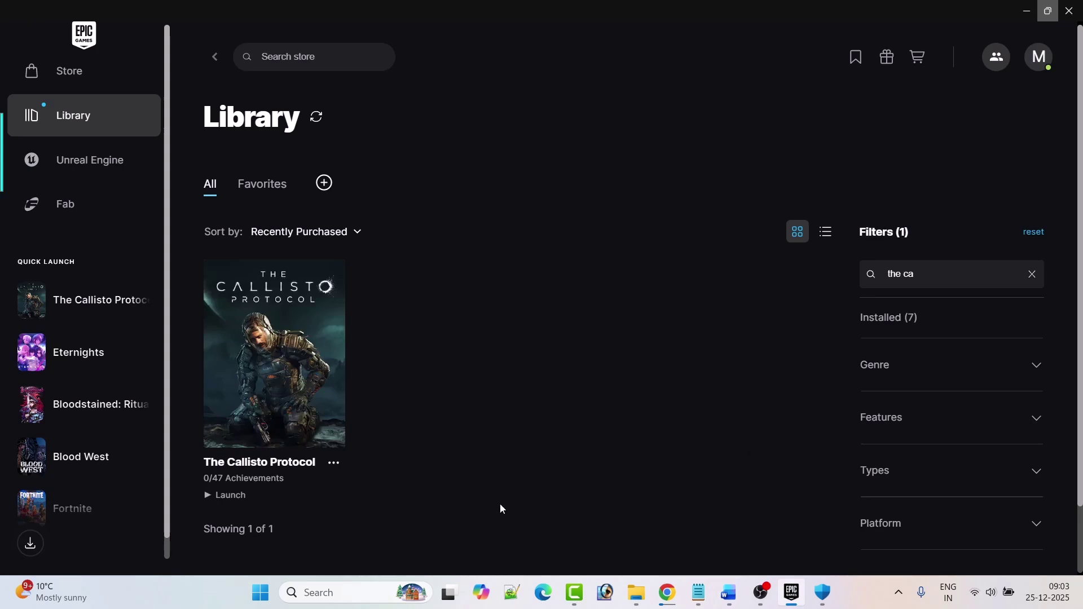
click(333, 464)
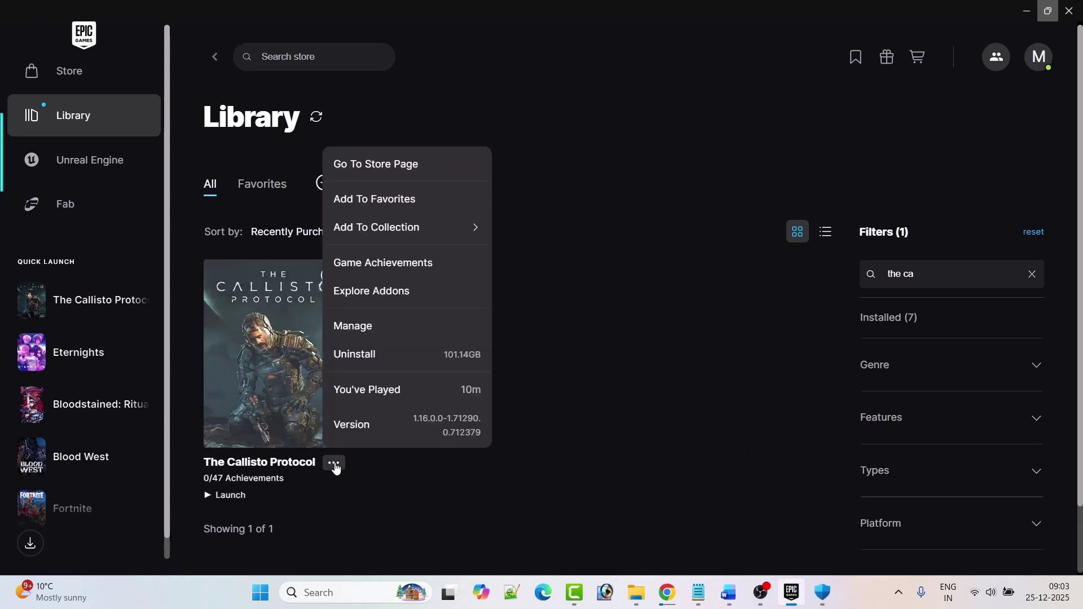
click(391, 329)
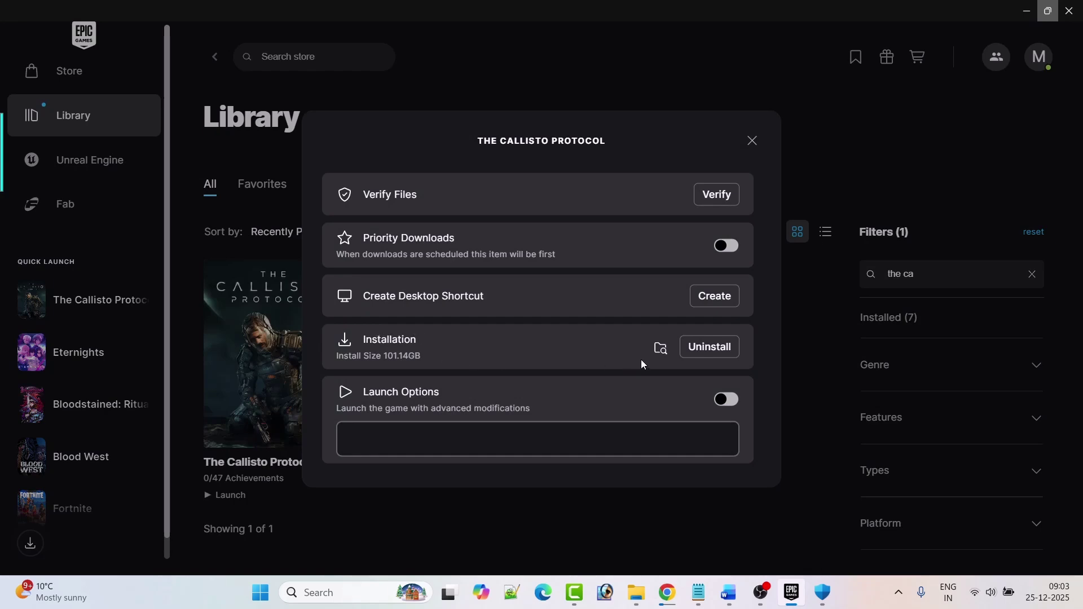
click(660, 349)
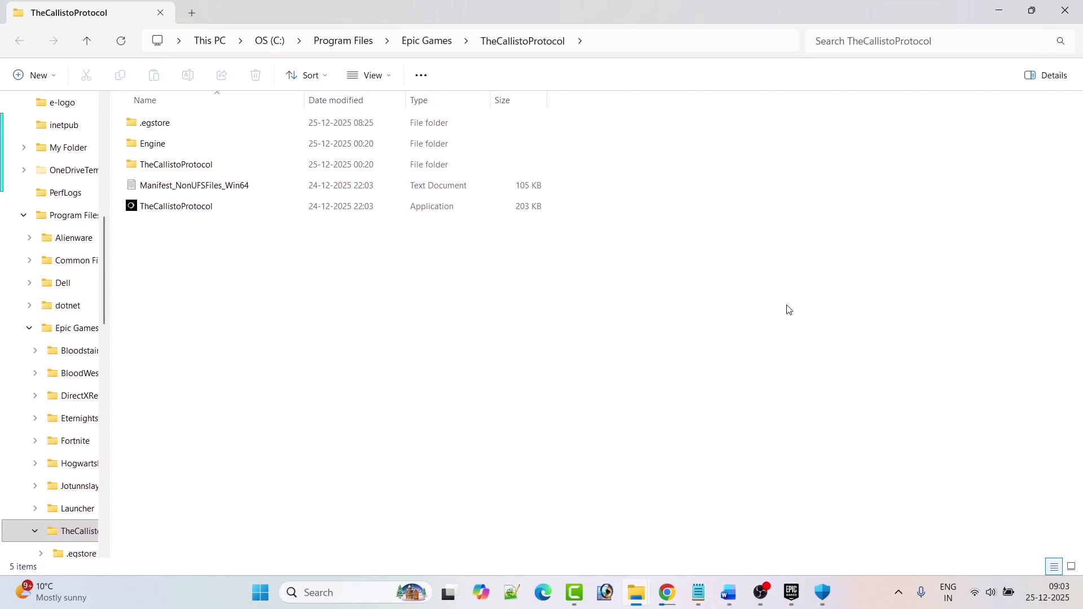
Locate the Run as administrator option for the TheCallistoProtocol application, then dismiss the options without running it.
click(183, 209)
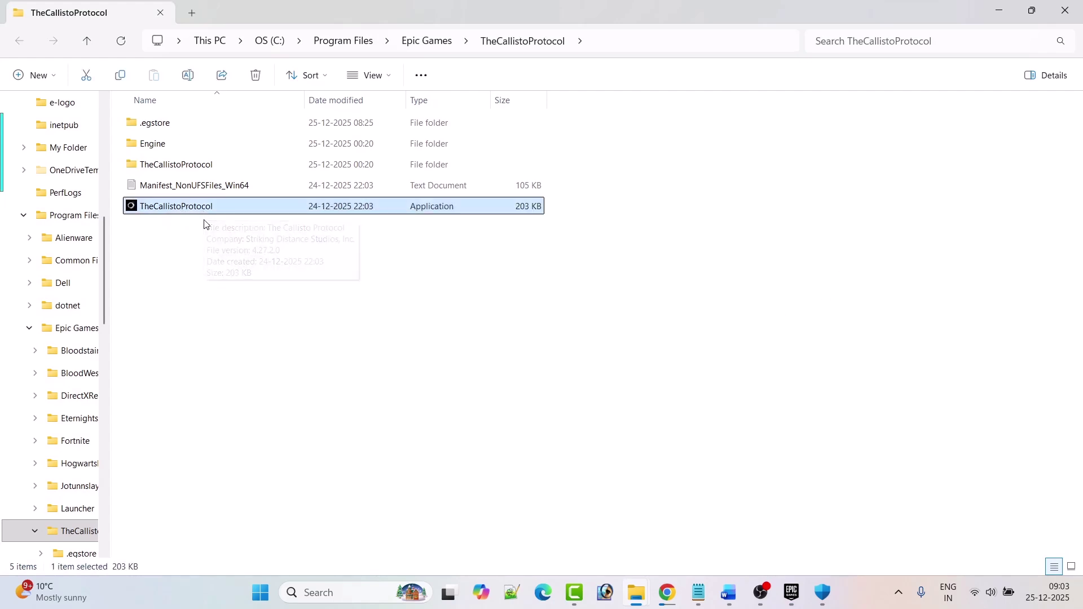
right_click(223, 209)
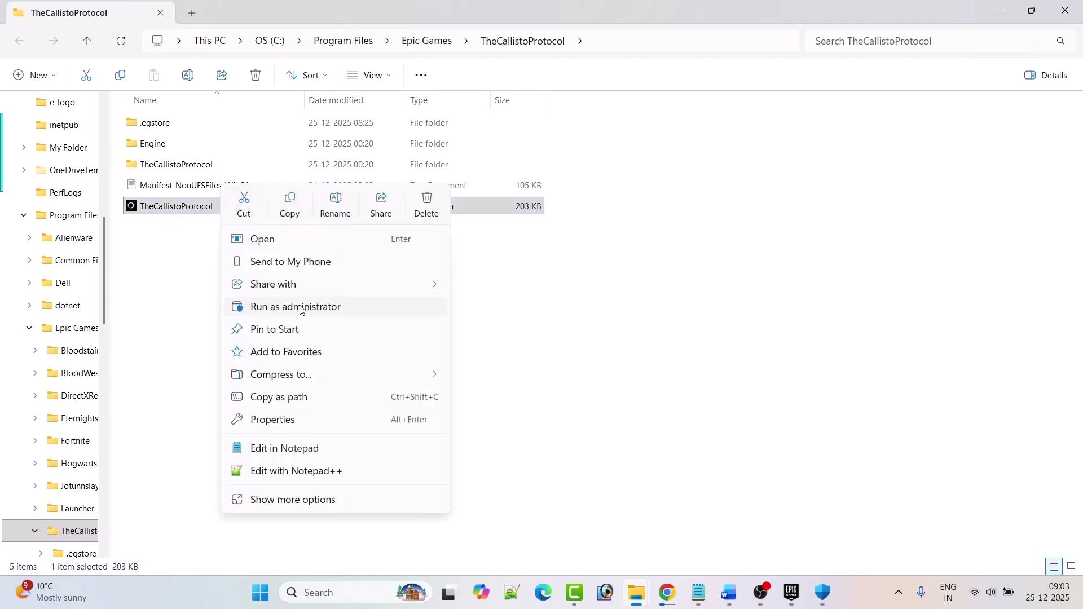
click(556, 310)
click(556, 309)
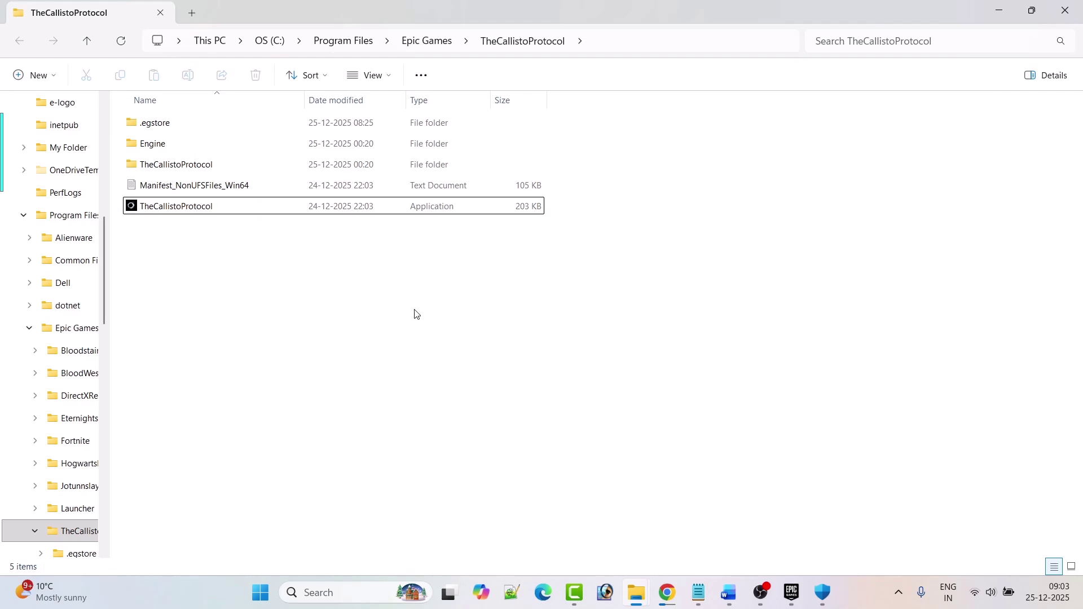
Open the TheCallistoProtocol\Binaries\Win64 subfolder inside the game's installation folder.
double_click(204, 169)
double_click(176, 126)
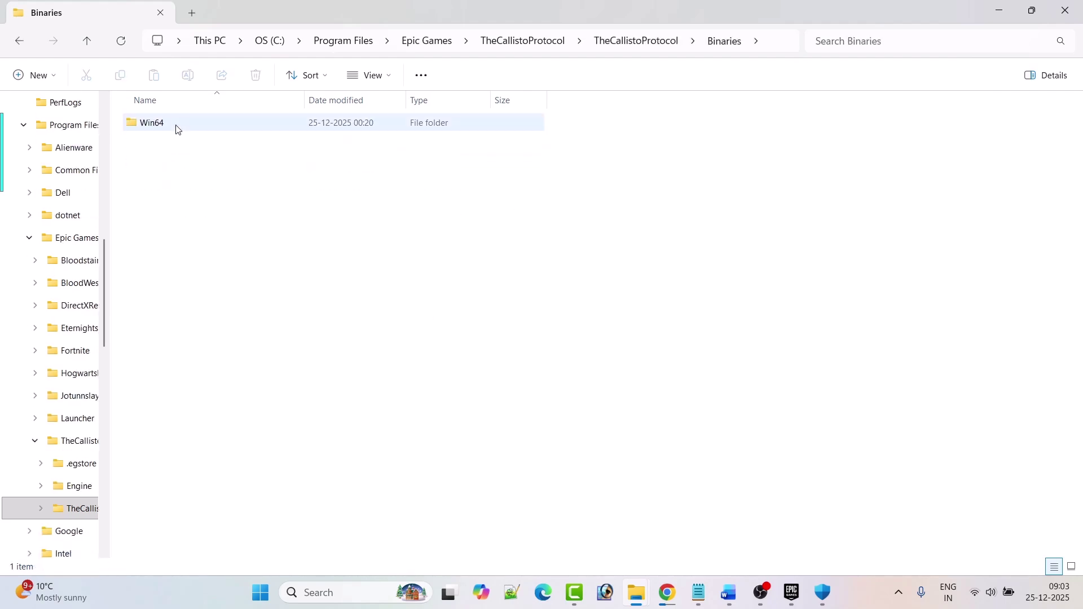
double_click(179, 128)
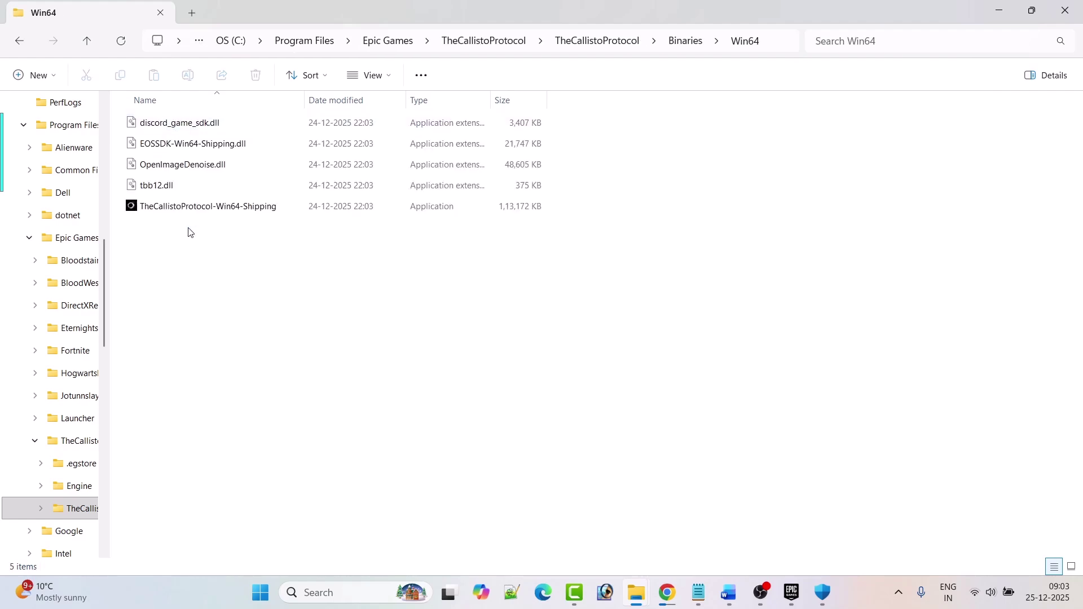
Set the TheCallistoProtocol-Win64-Shipping application to run as an administrator in its compatibility properties and apply the change.
click(189, 207)
mouse_move(219, 210)
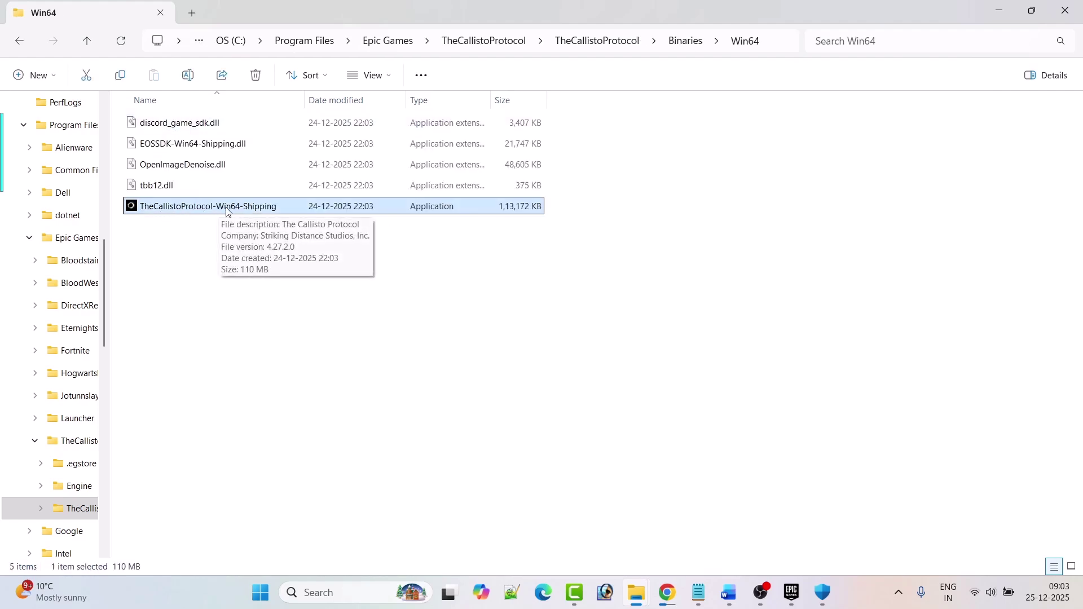
right_click(285, 208)
click(364, 424)
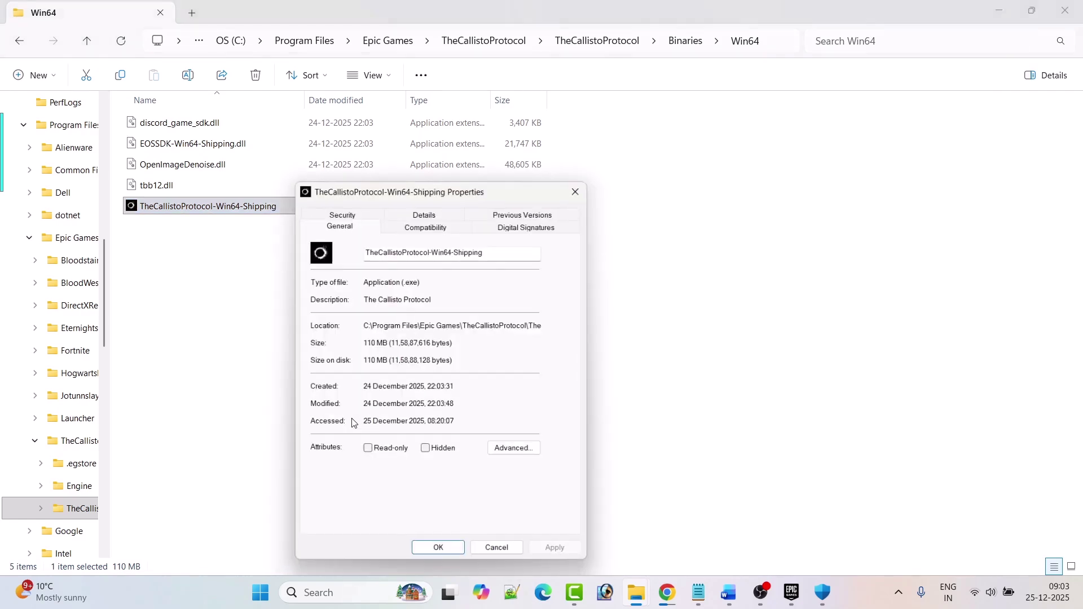
drag(442, 189, 446, 157)
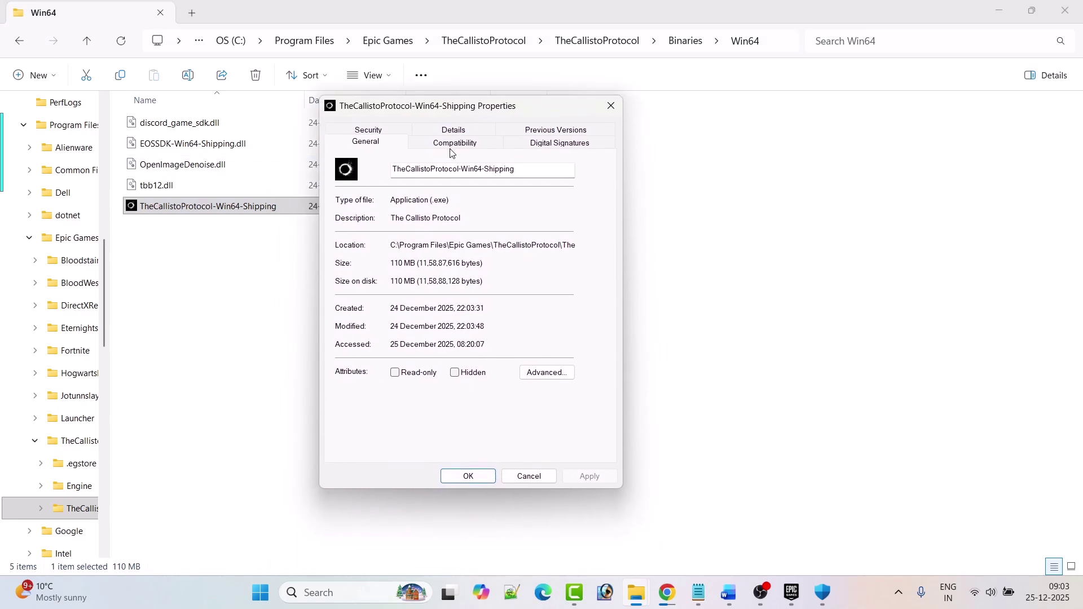
click(452, 151)
click(347, 364)
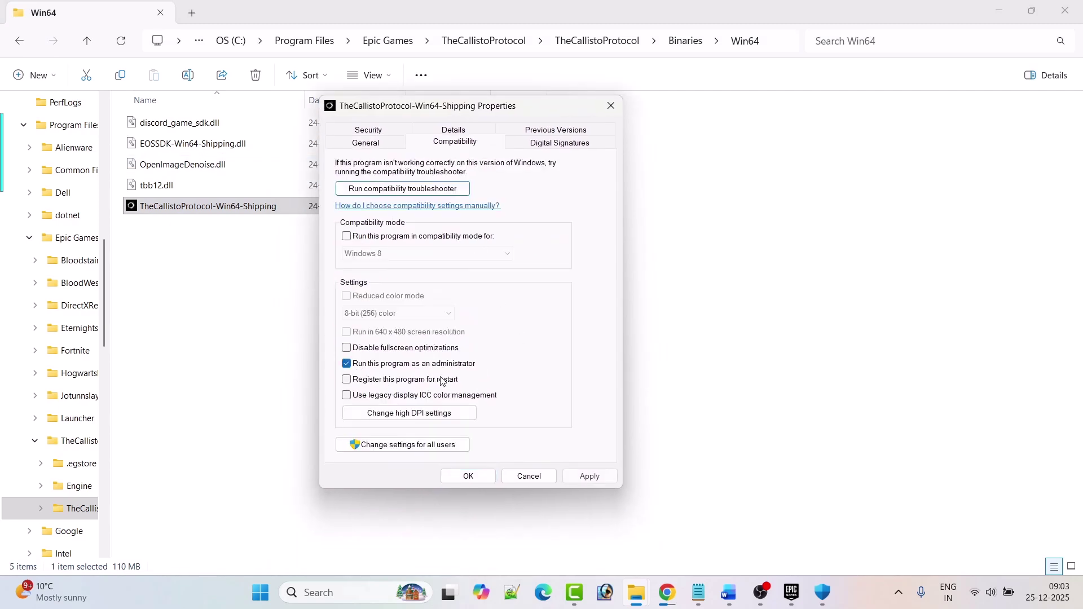
click(591, 477)
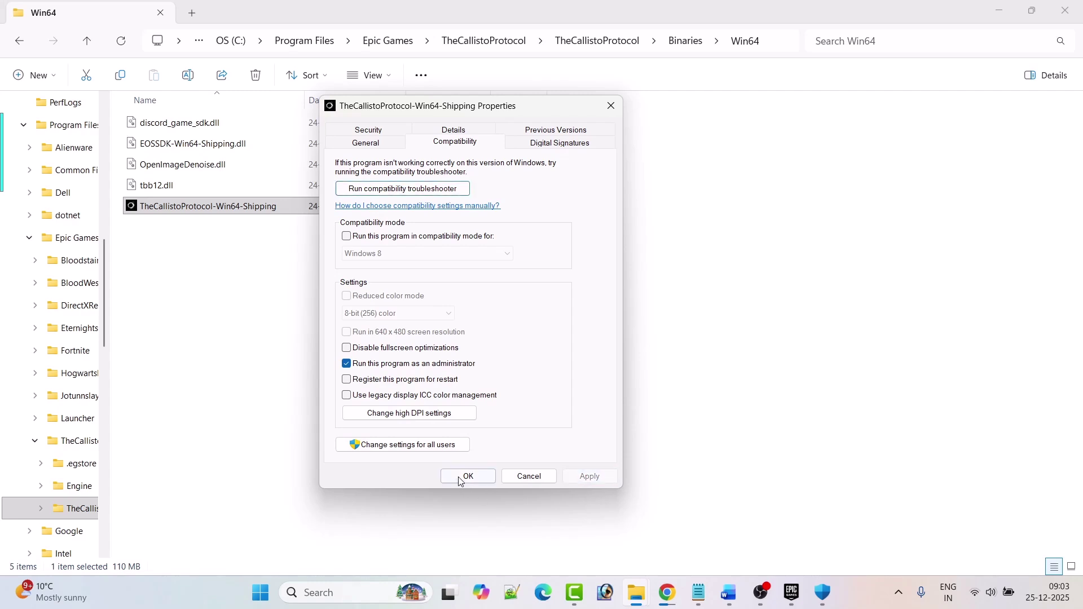
Enable compatibility mode for the TheCallistoProtocol-Win64-Shipping application with Windows 8 as the target version.
click(240, 212)
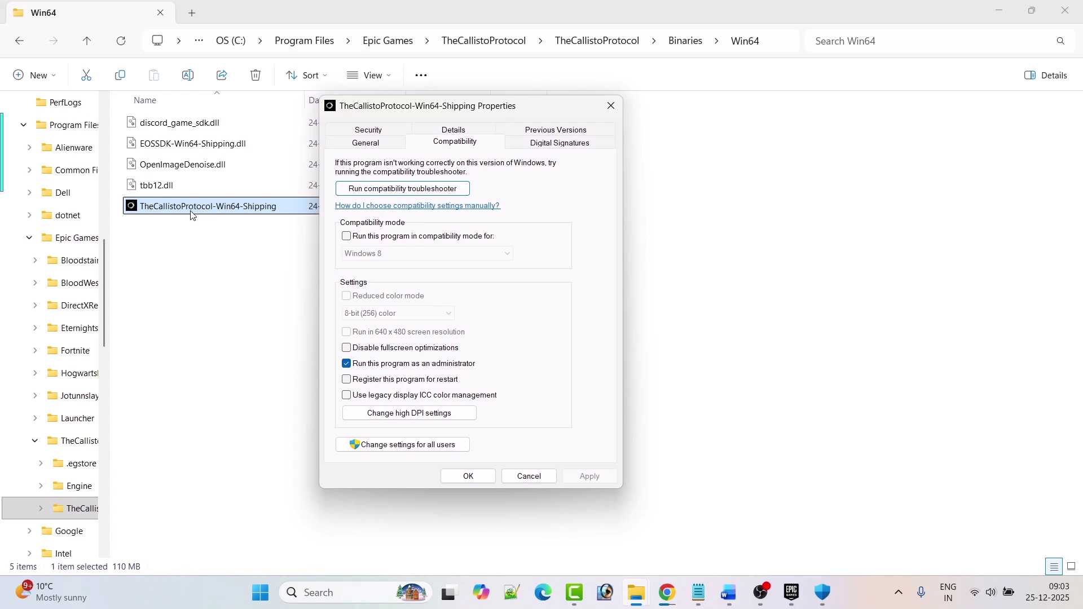
click(546, 325)
click(348, 236)
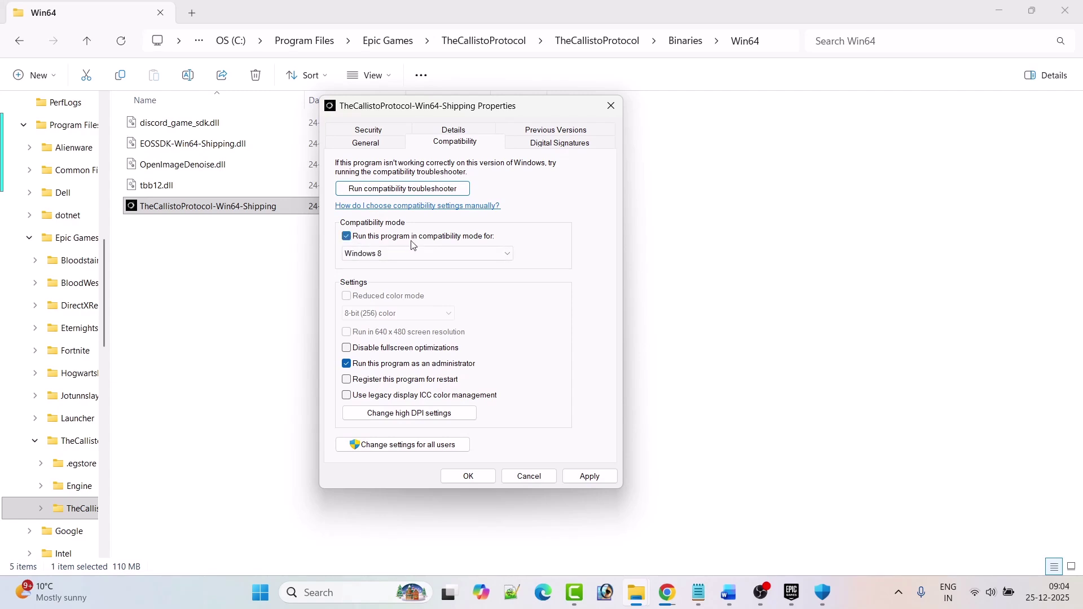
click(449, 257)
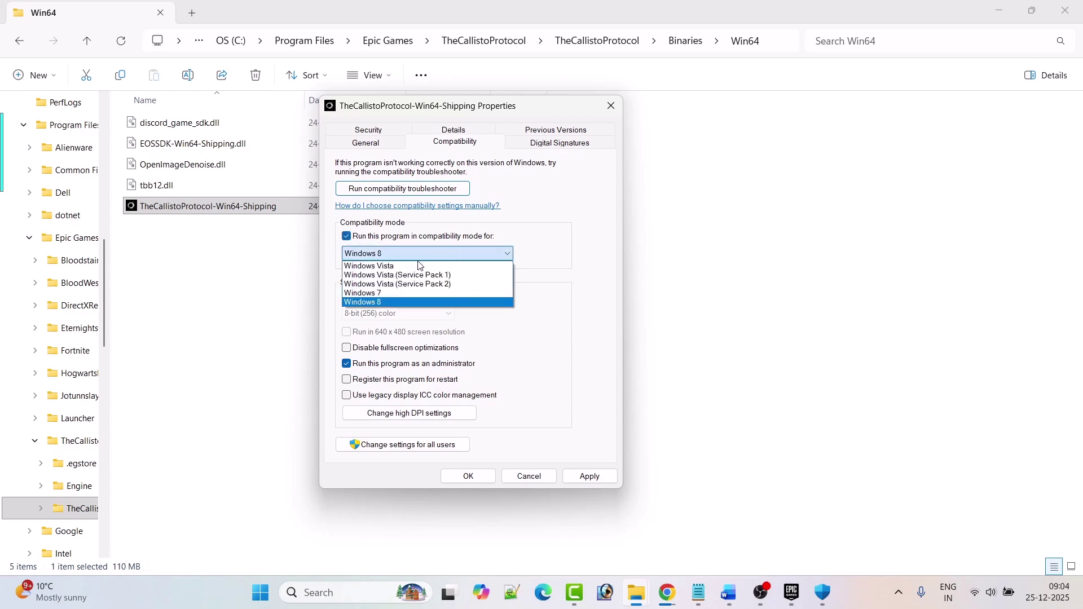
click(383, 300)
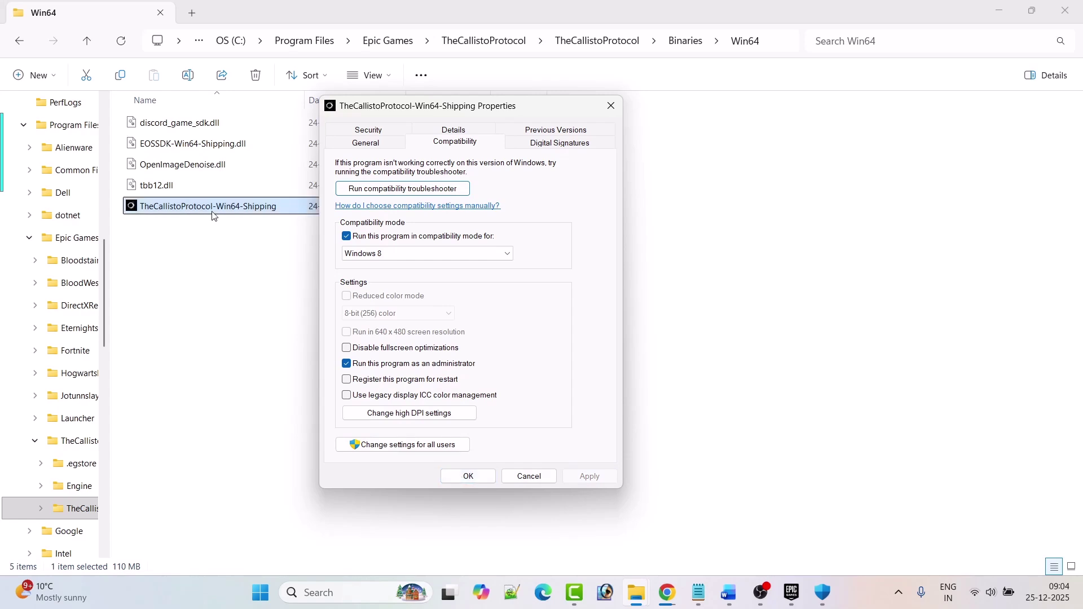
Change the compatibility mode to Windows 7 and disable fullscreen optimizations, applying each change.
click(429, 254)
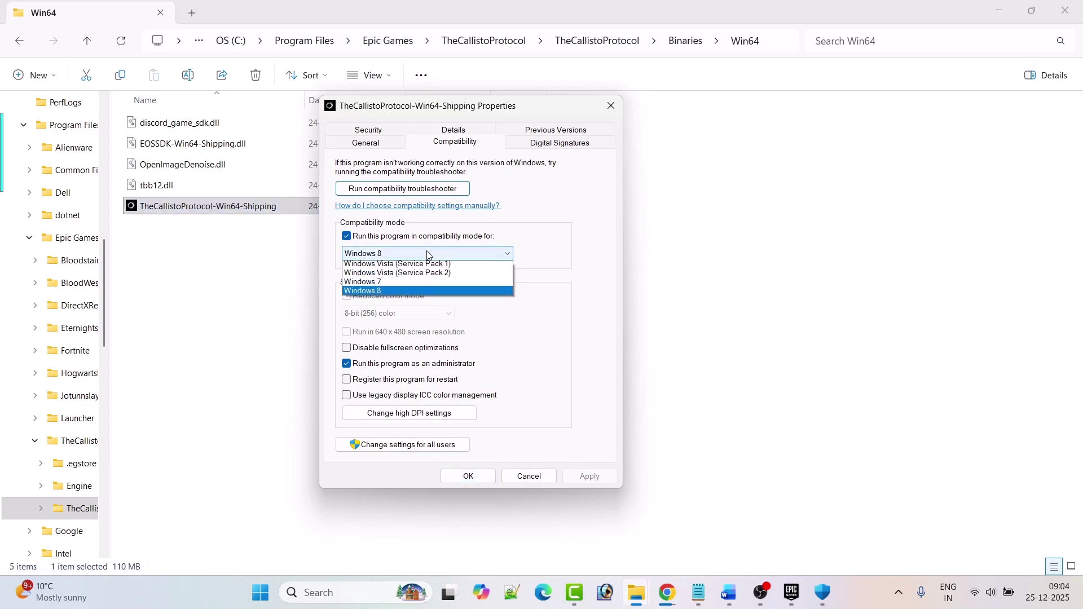
click(385, 294)
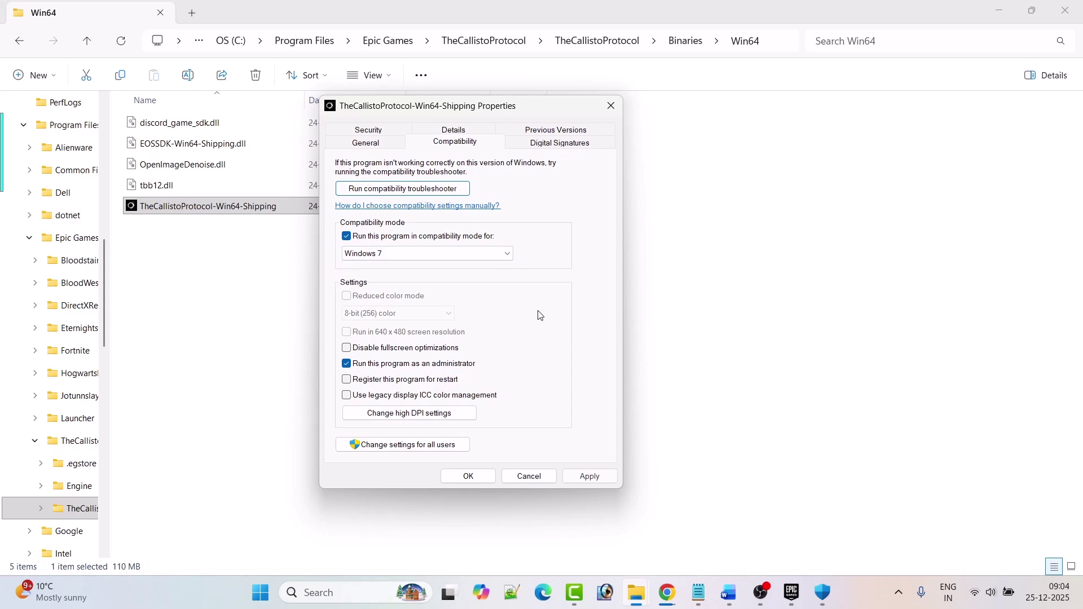
click(587, 475)
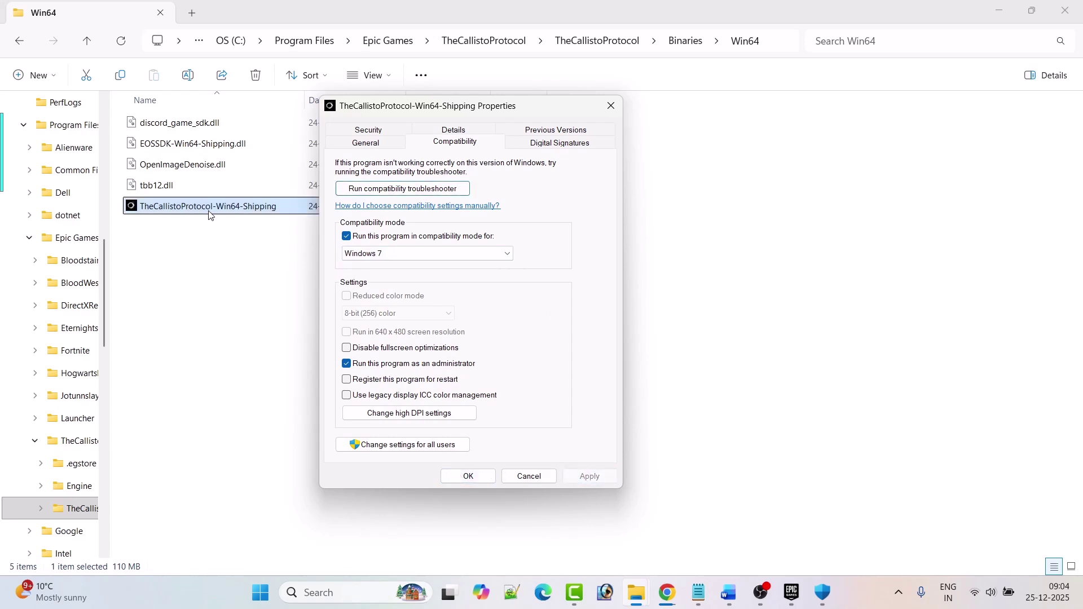
click(348, 349)
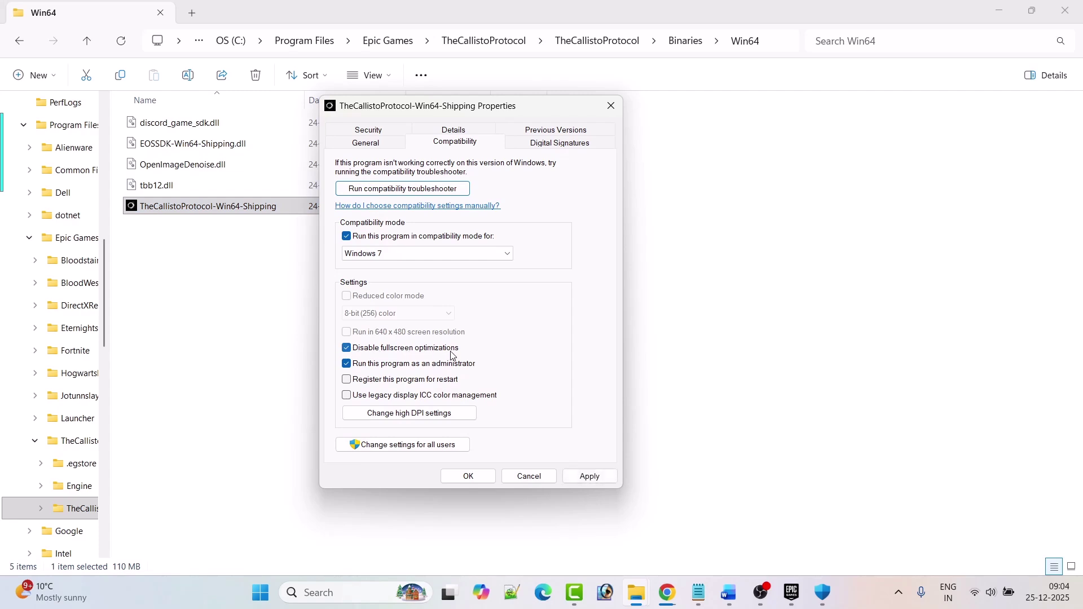
click(590, 477)
Set the compatibility mode back to Windows 8 and apply it.
click(420, 255)
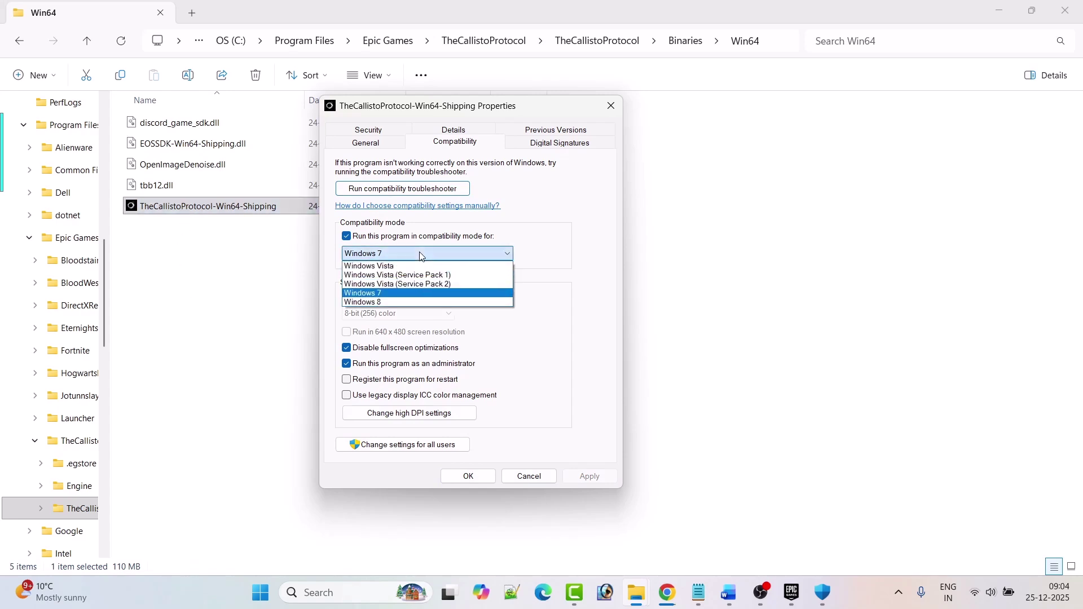
click(396, 303)
click(586, 476)
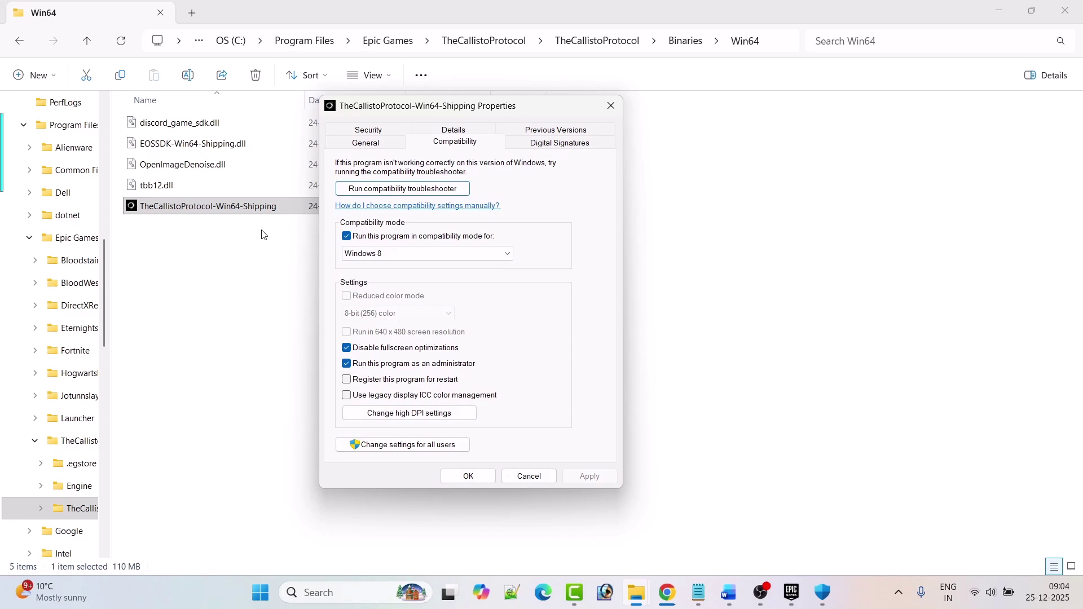
Turn off compatibility mode, Disable fullscreen optimizations and Run this program as an administrator, then apply and close the properties.
click(346, 236)
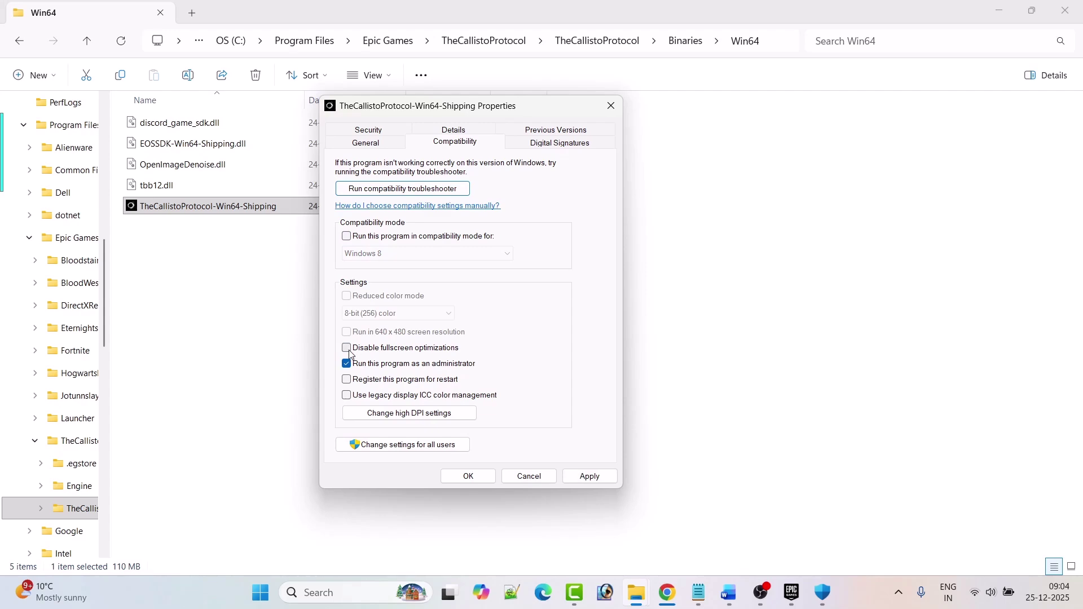
click(346, 363)
click(590, 477)
click(460, 481)
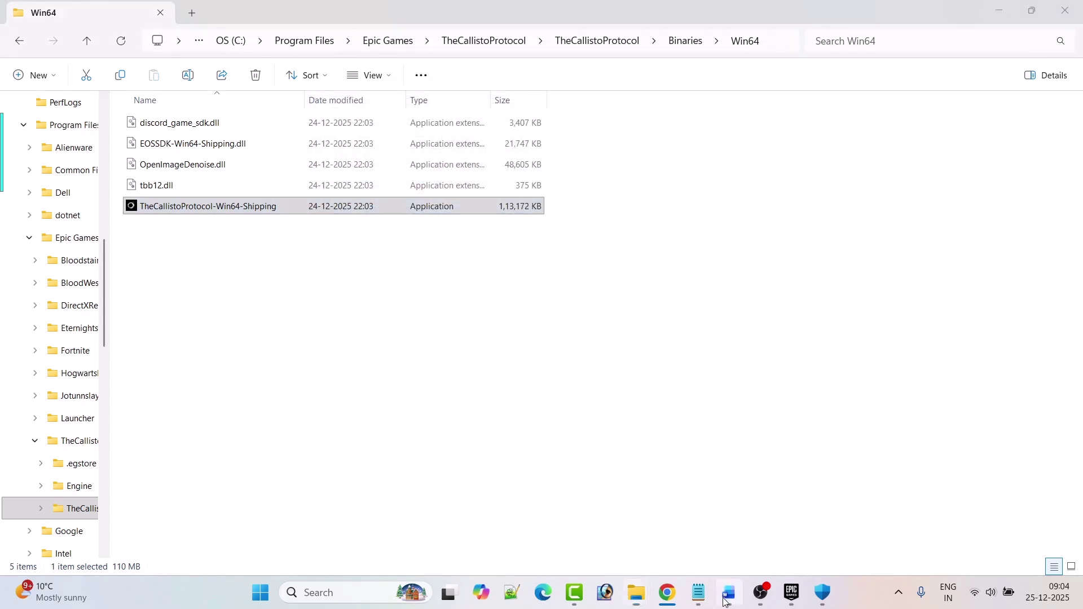
Switch to the Word document for Fix 7 on the dedicated graphics card, and open the Windows Graphics settings.
click(726, 601)
scroll(484, 427, down, 10)
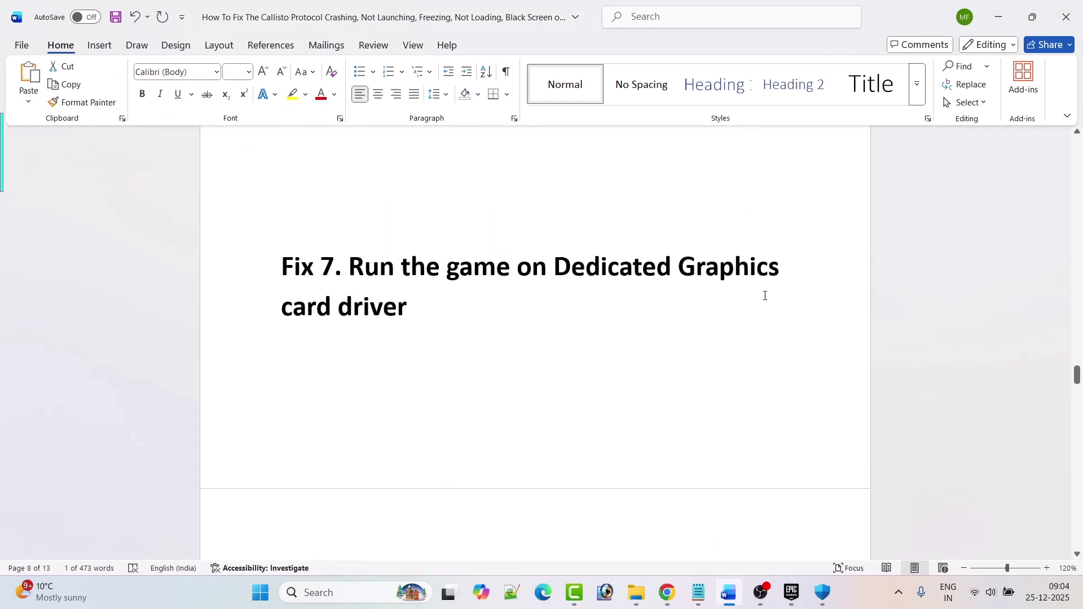
click(348, 592)
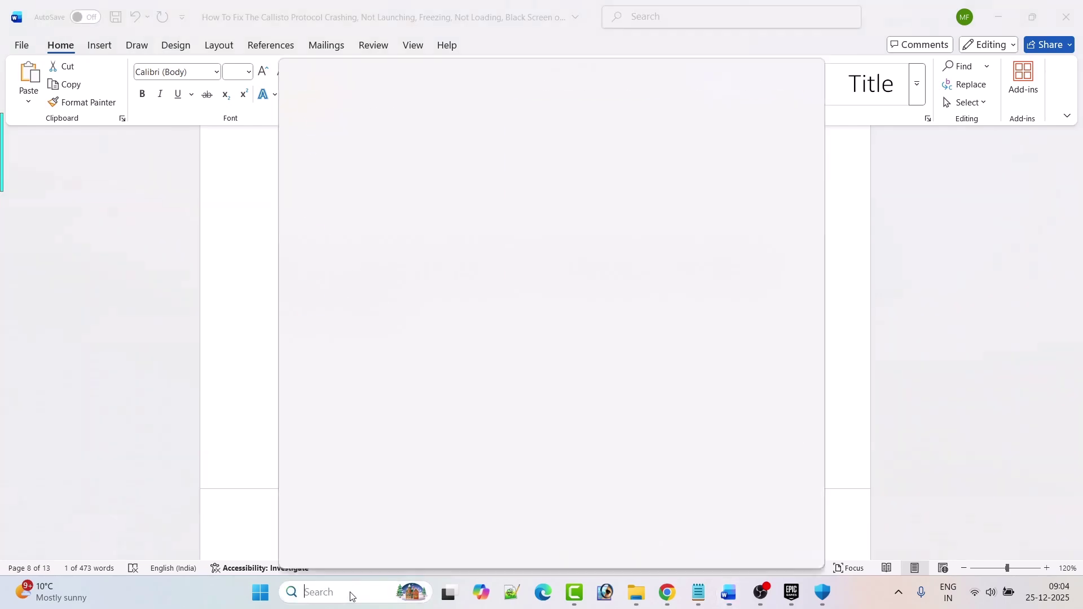
text(graph)
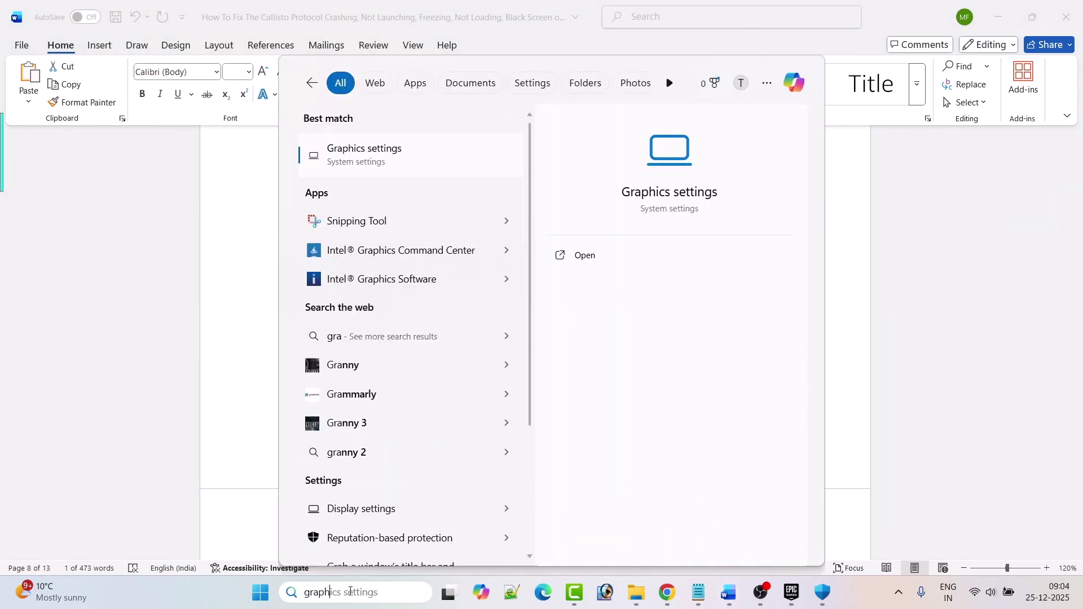
text(ics)
click(586, 257)
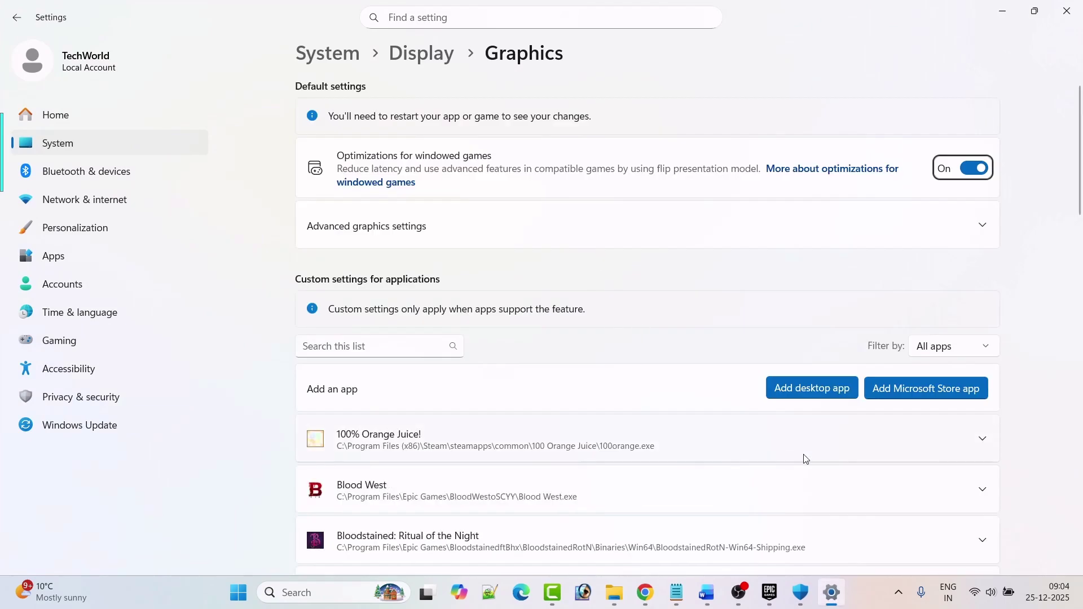
Add the TheCallistoProtocol application from C:\Program Files\Epic Games\TheCallistoProtocol as a desktop app in the custom graphics settings.
click(812, 389)
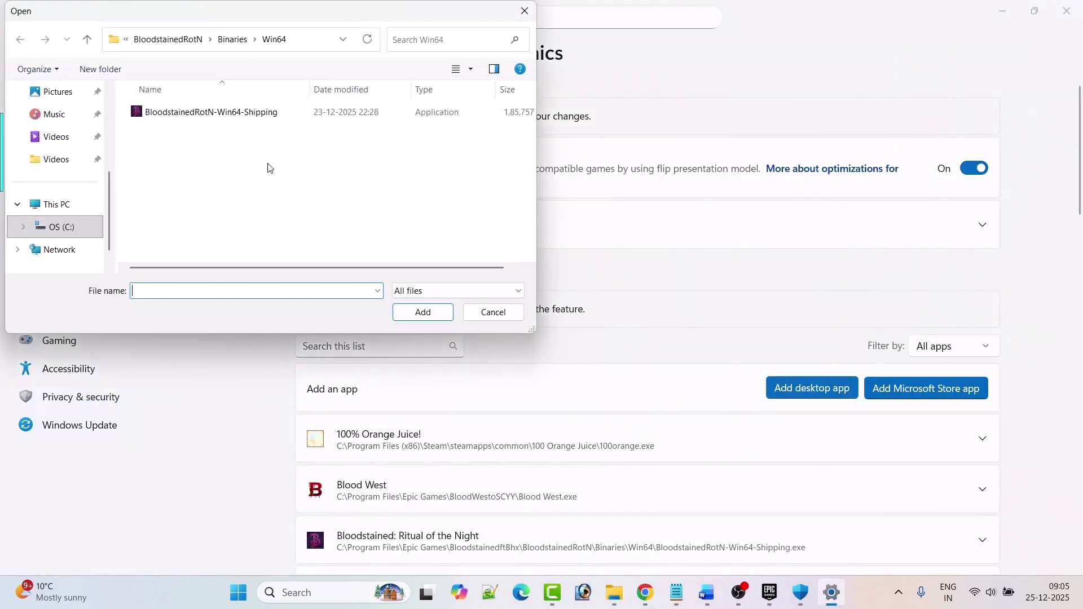
click(169, 40)
click(158, 40)
click(151, 39)
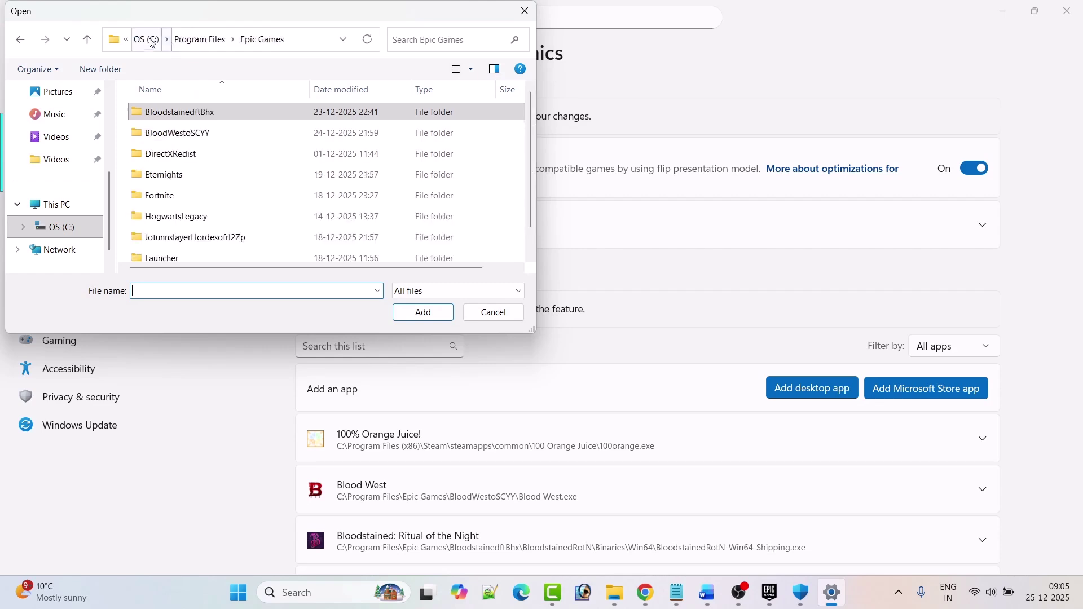
click(150, 40)
scroll(212, 242, down, 1)
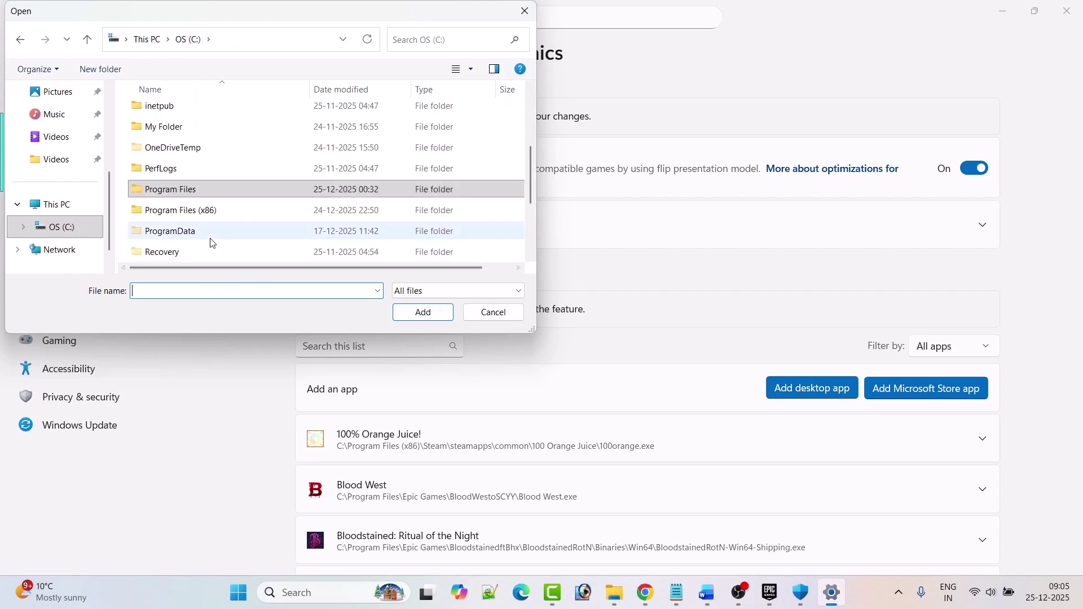
double_click(195, 187)
double_click(195, 192)
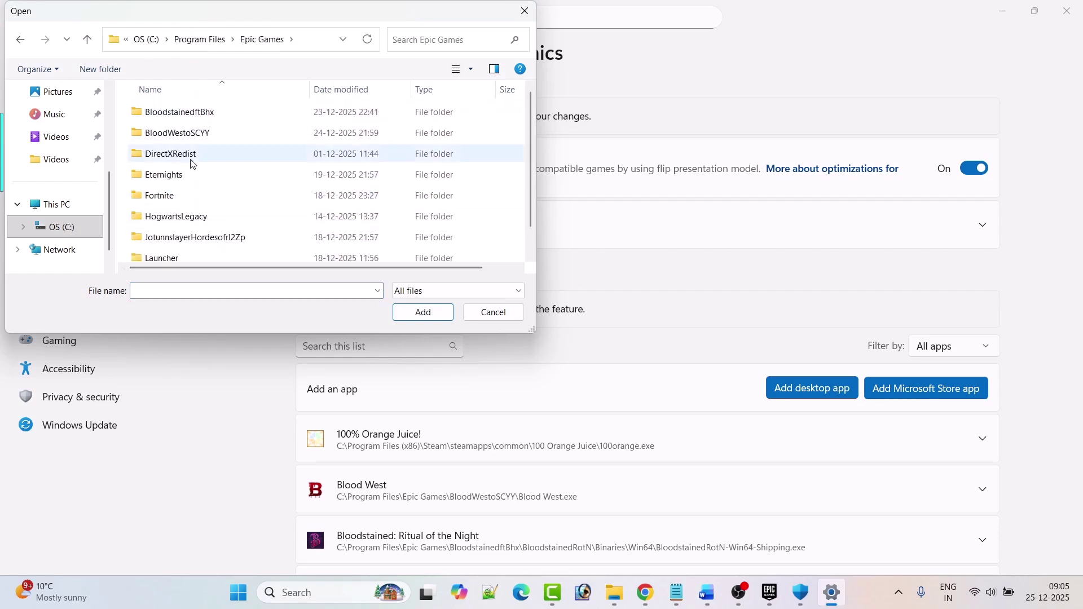
scroll(191, 163, down, 1)
double_click(213, 255)
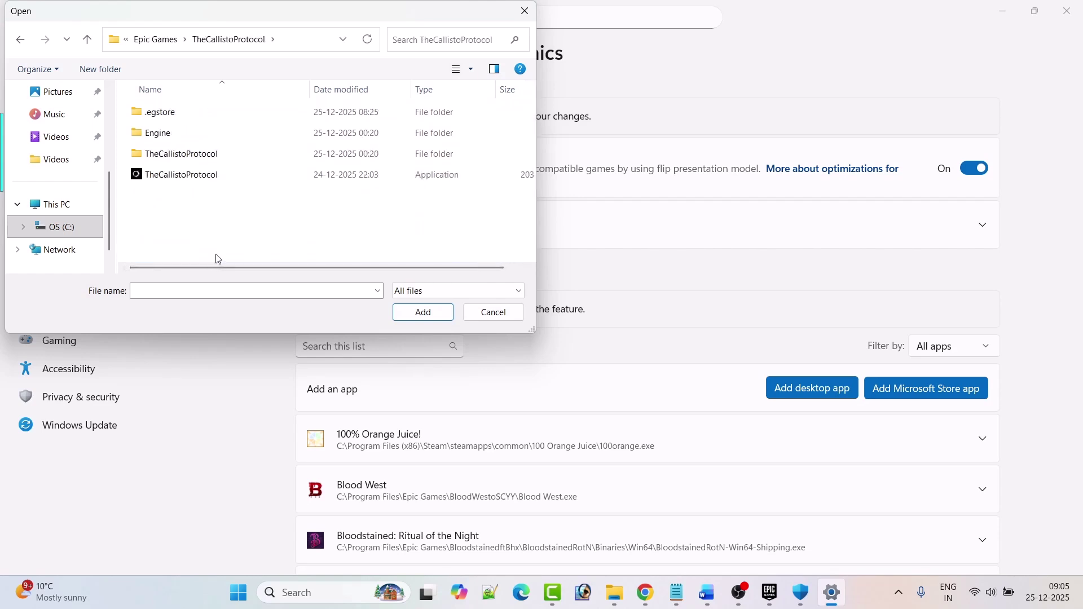
click(182, 176)
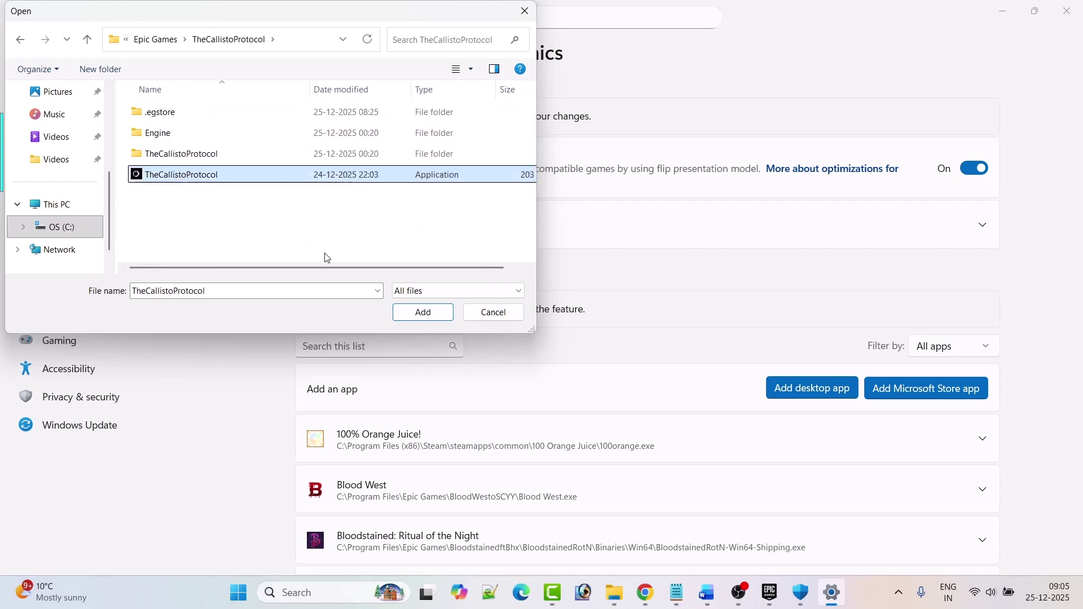
click(423, 312)
Change the GPU preference of the TheCallistoProtocol.exe entry in the custom application list.
scroll(634, 346, down, 10)
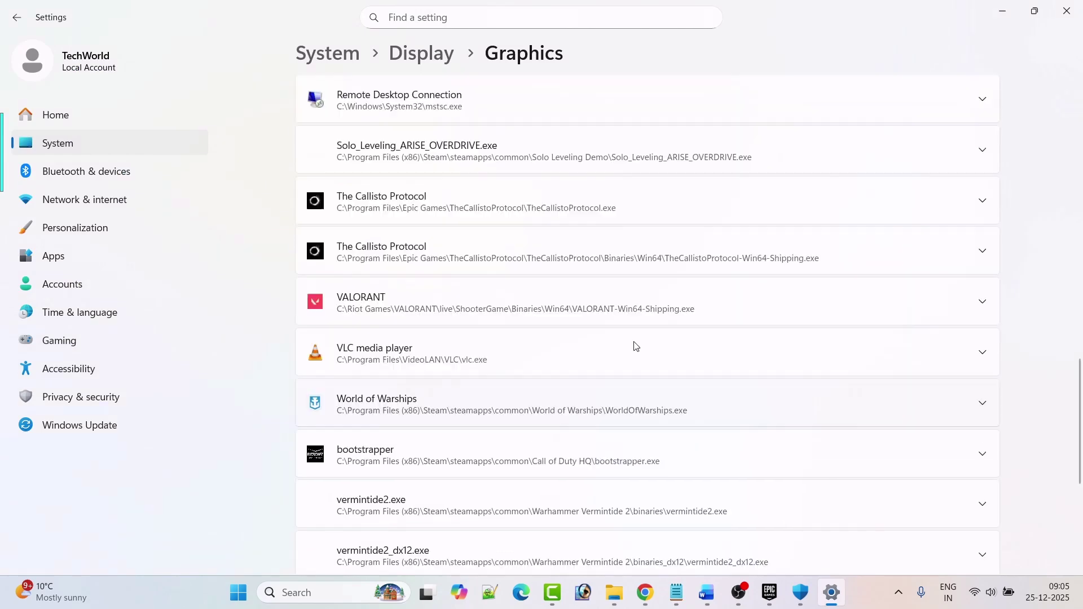
scroll(634, 346, up, 4)
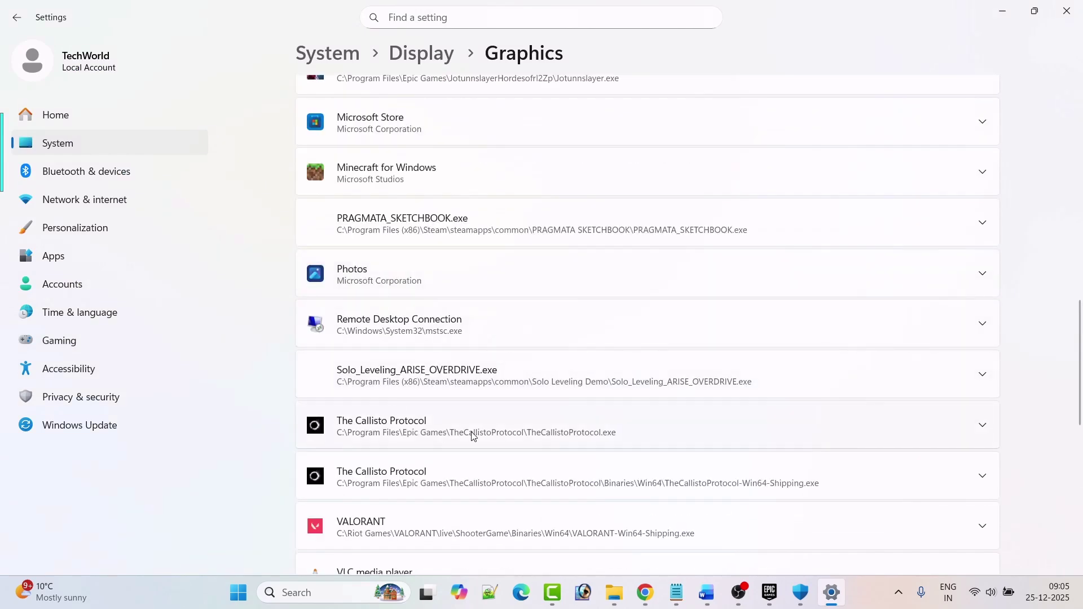
click(984, 430)
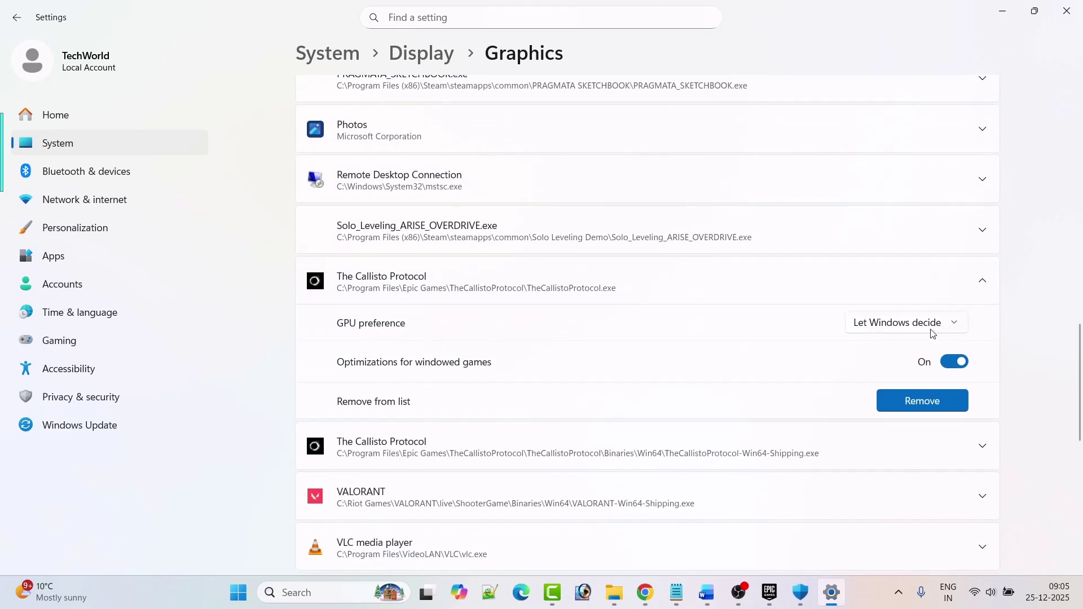
click(902, 326)
click(859, 374)
Add the TheCallistoProtocol-Win64-Shipping application from the game's TheCallistoProtocol\Binaries\Win64 folder as a desktop app in the custom graphics settings.
scroll(909, 371, up, 20)
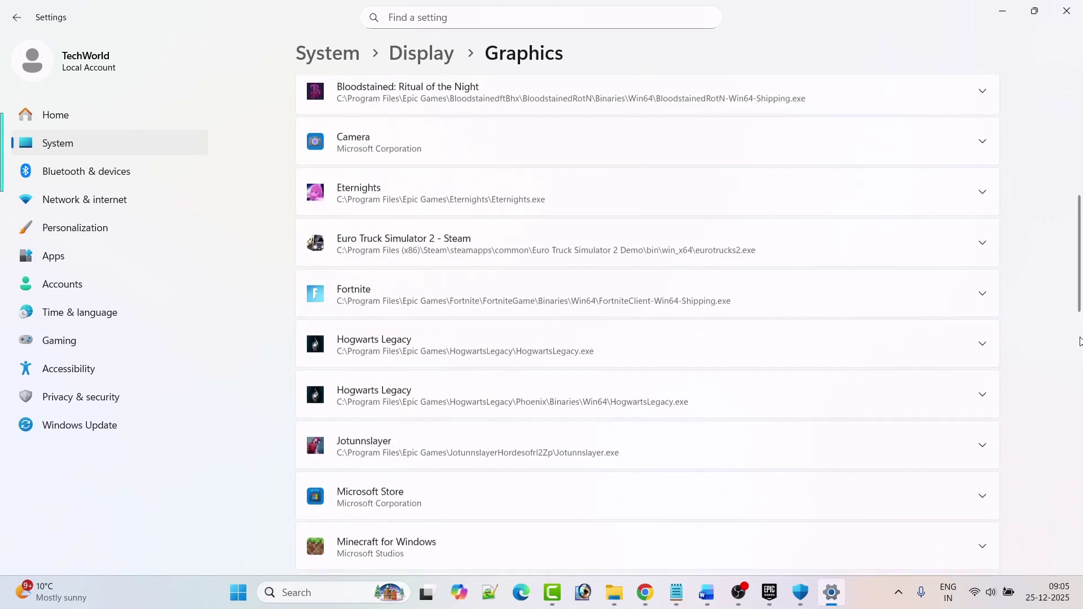
click(828, 385)
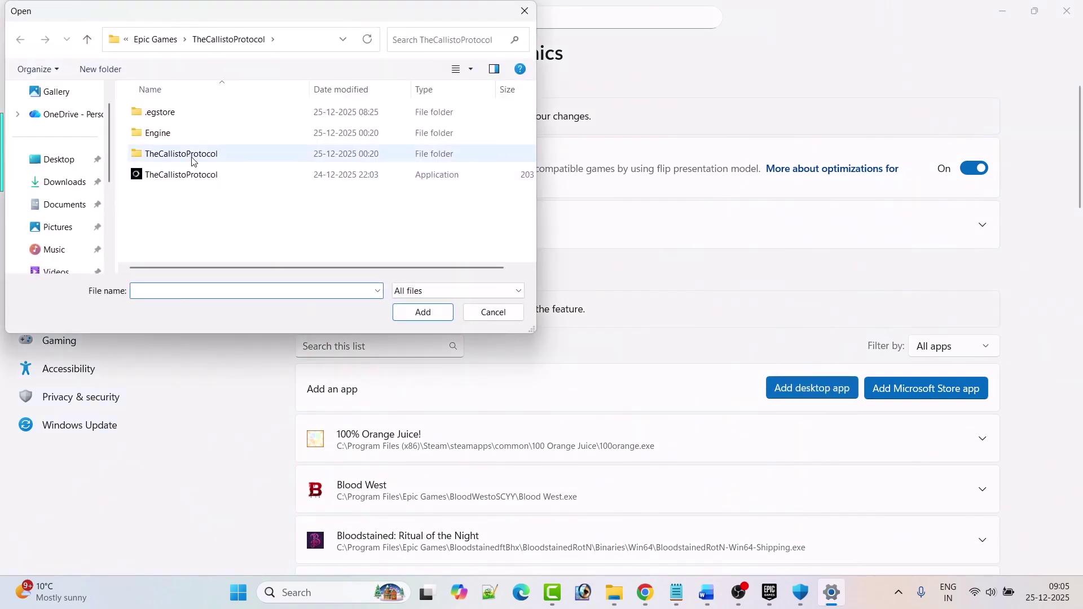
click(193, 162)
double_click(191, 161)
double_click(179, 115)
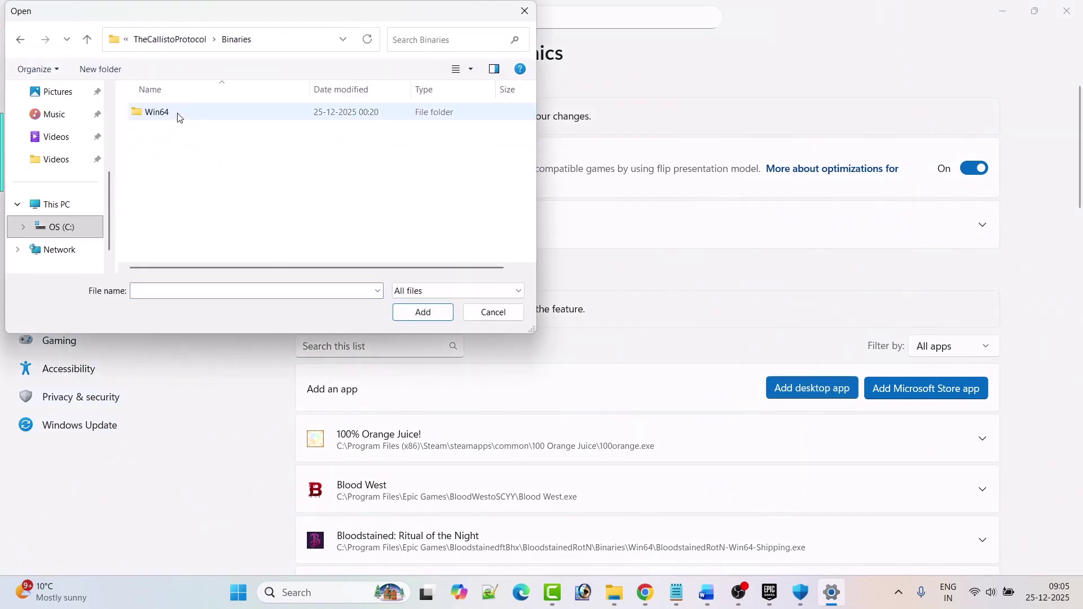
double_click(179, 115)
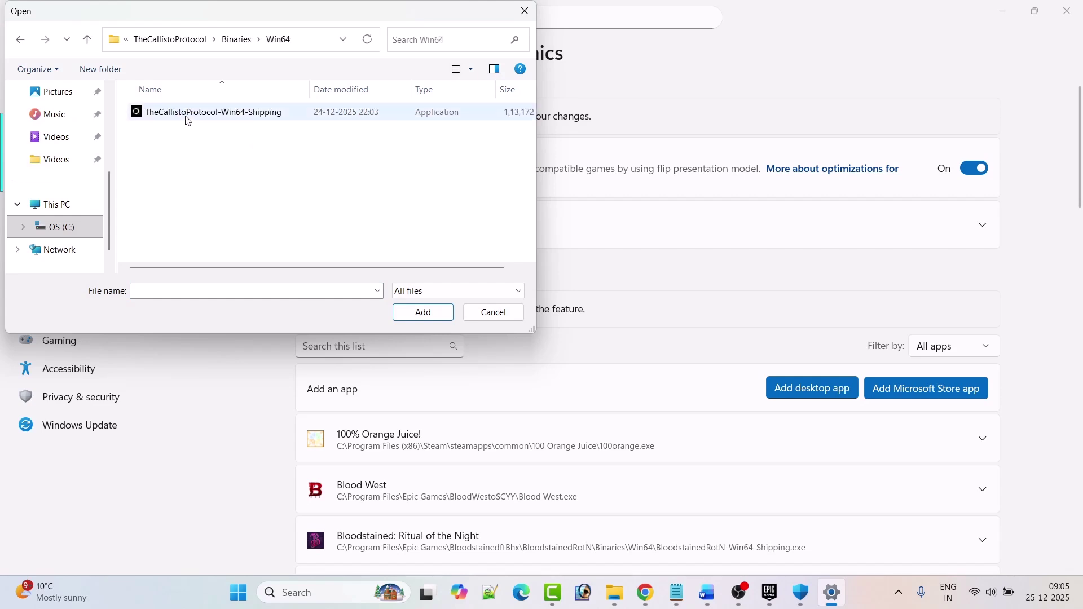
click(190, 115)
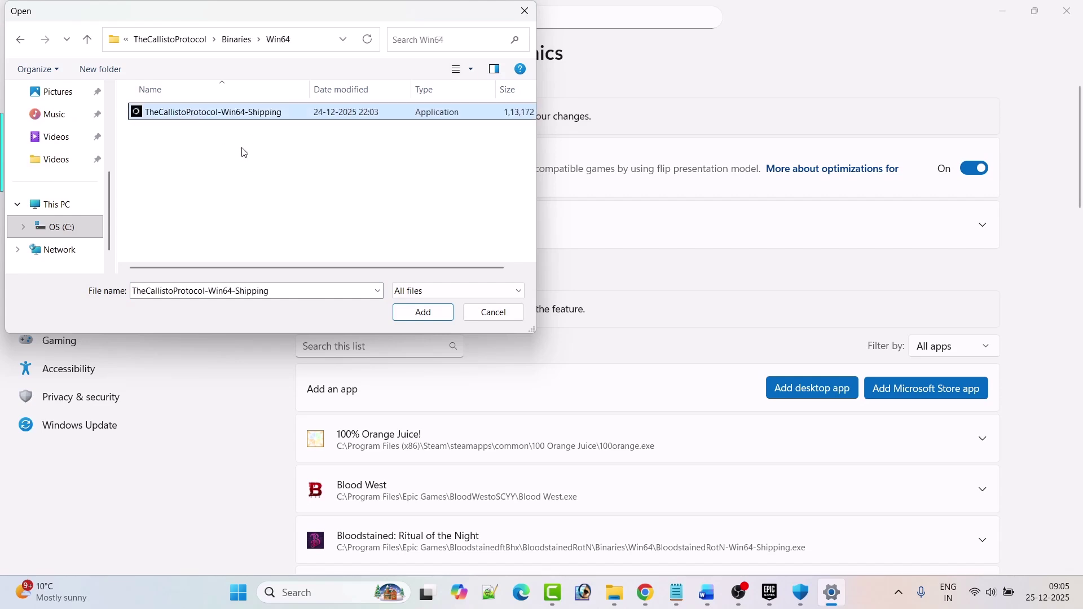
click(423, 312)
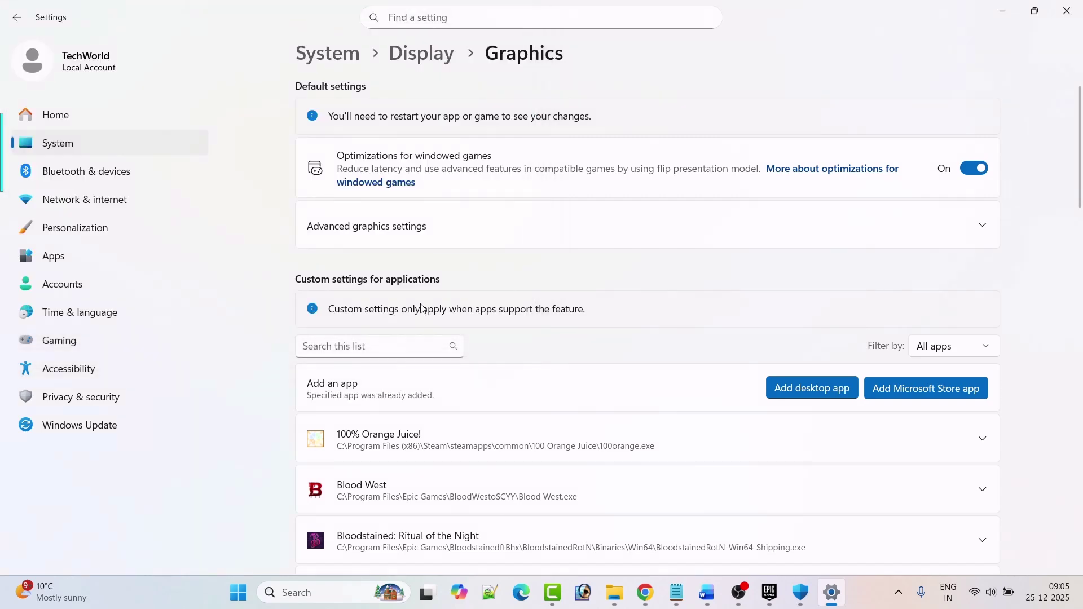
Set the GPU preference of the TheCallistoProtocol-Win64-Shipping.exe entry to High Performance (NVIDIA GeForce RTX 3050 6GB Laptop GPU).
scroll(577, 362, down, 20)
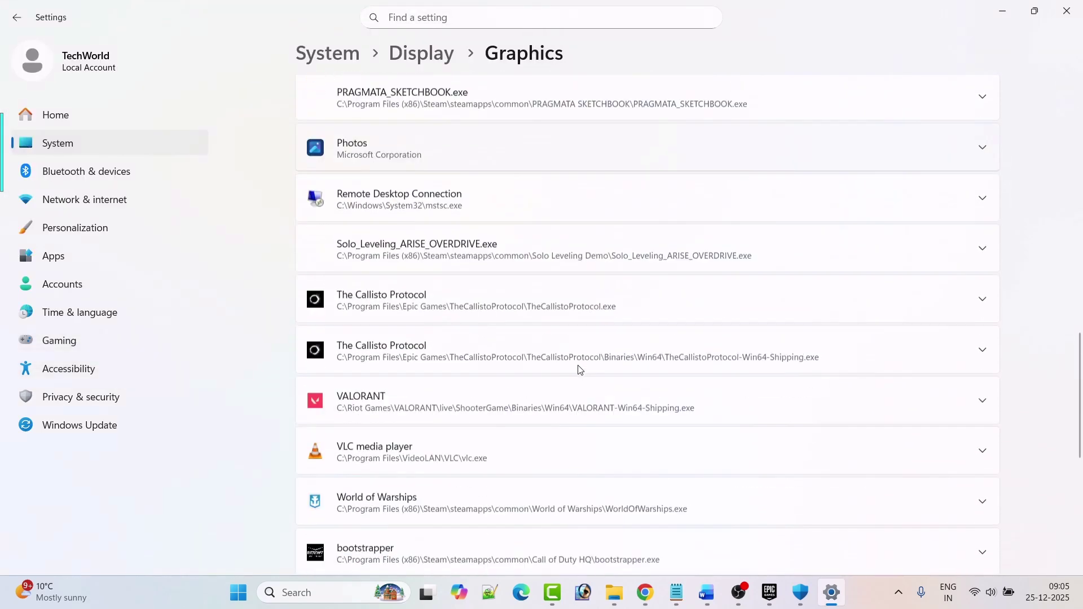
click(984, 179)
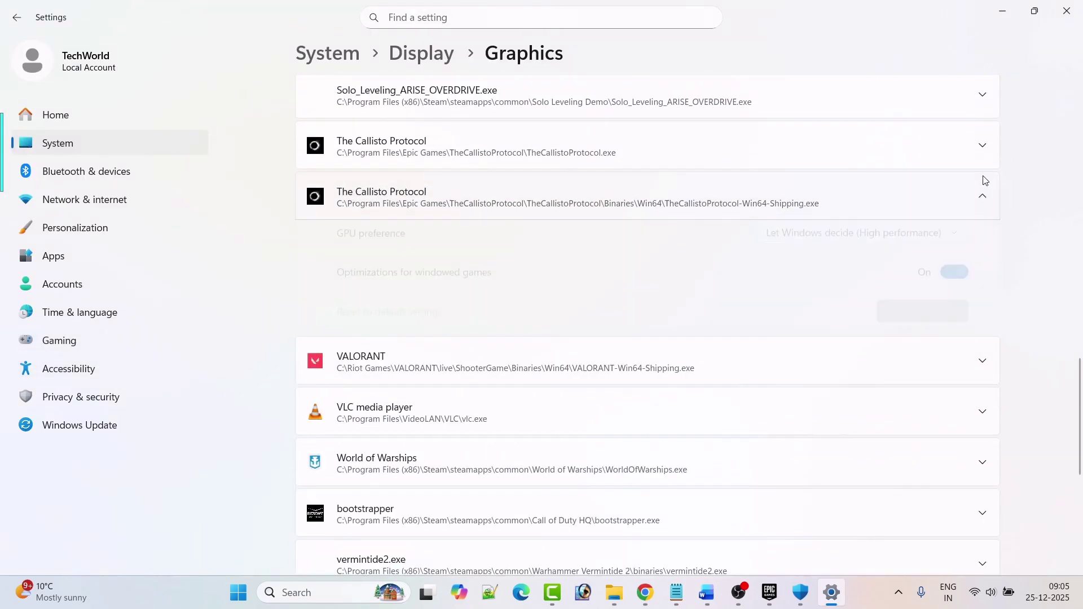
click(983, 146)
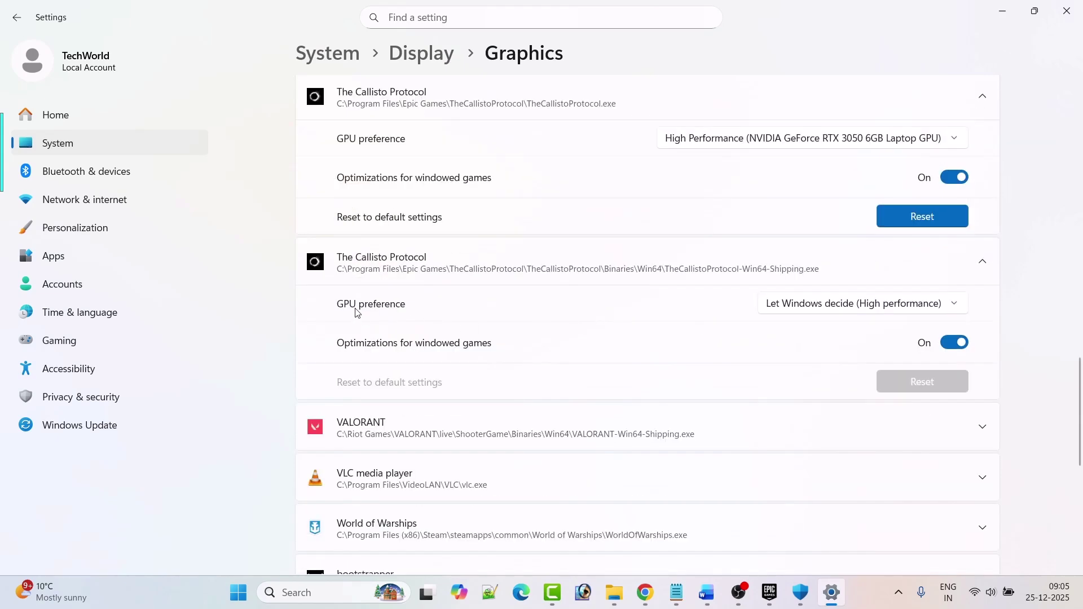
click(812, 305)
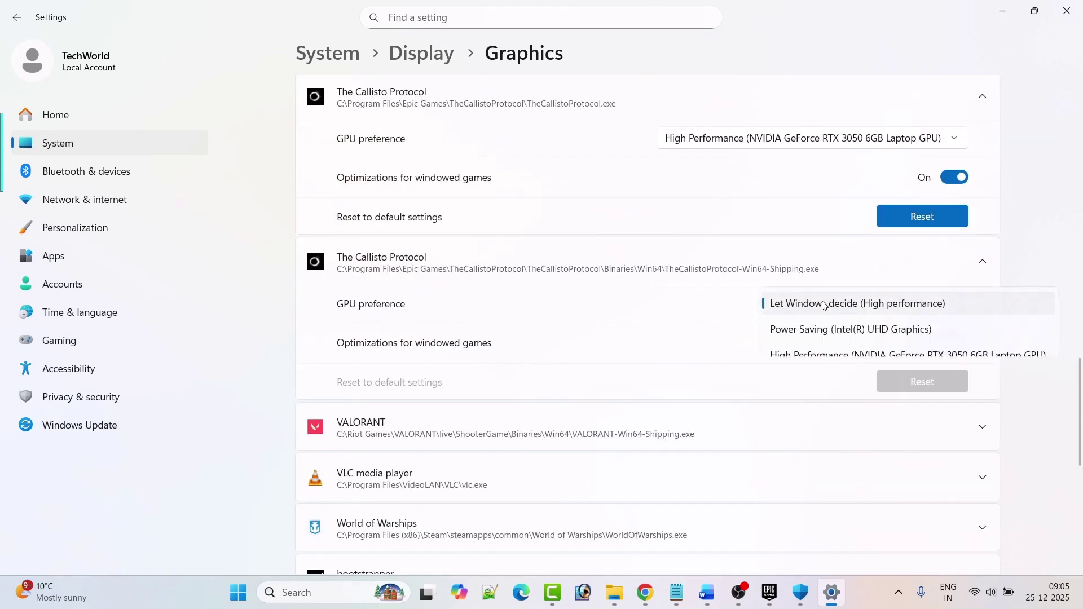
click(813, 356)
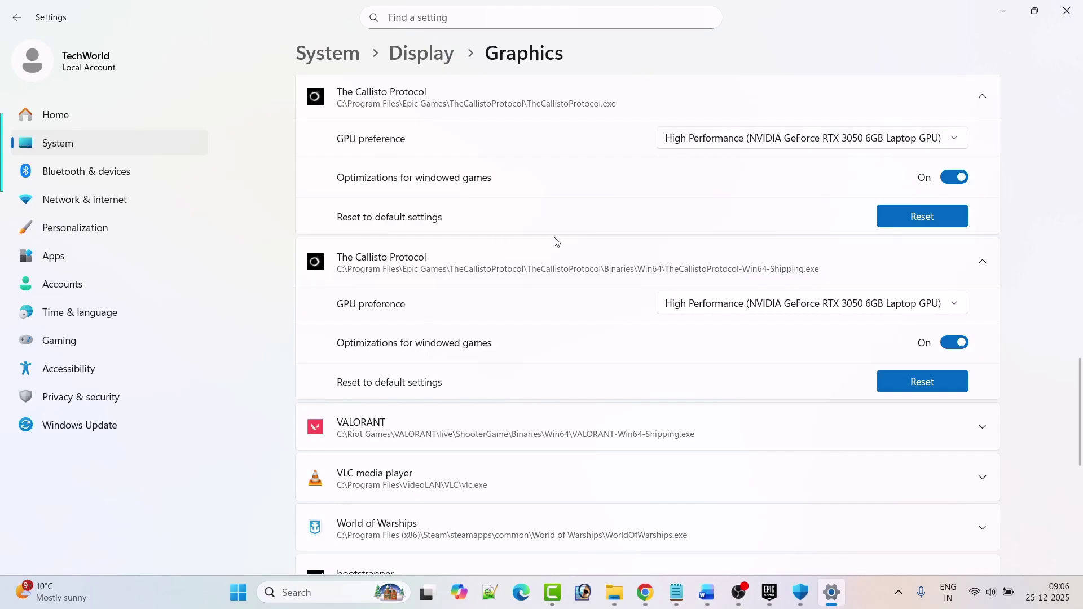
Switch to Epic Games, close the open game options window, and go to Fix 8 on verifying game files in the Word document.
click(769, 593)
click(751, 141)
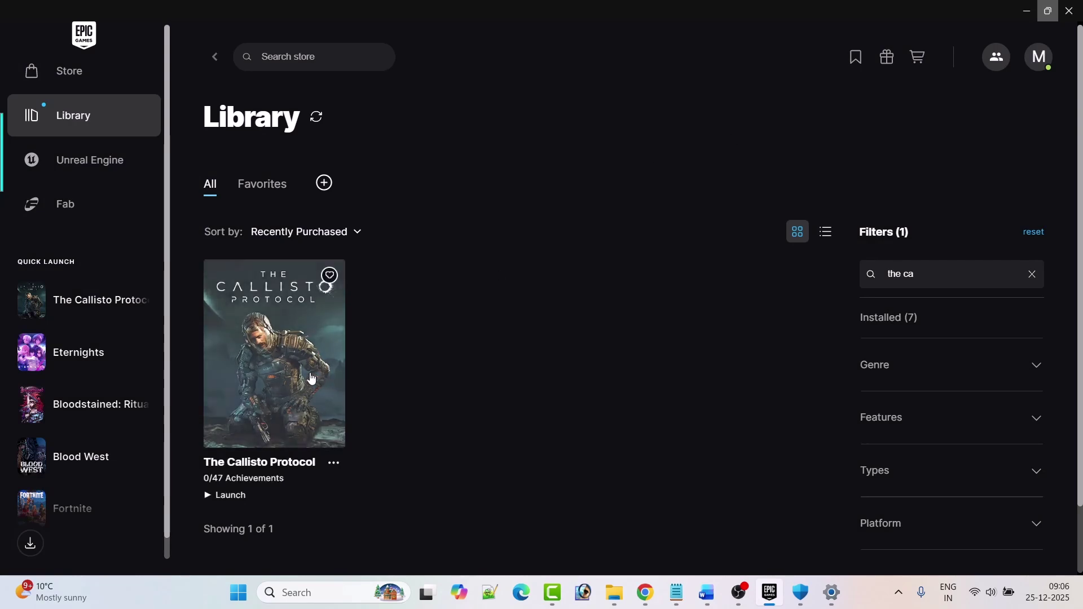
key(alt+Tab)
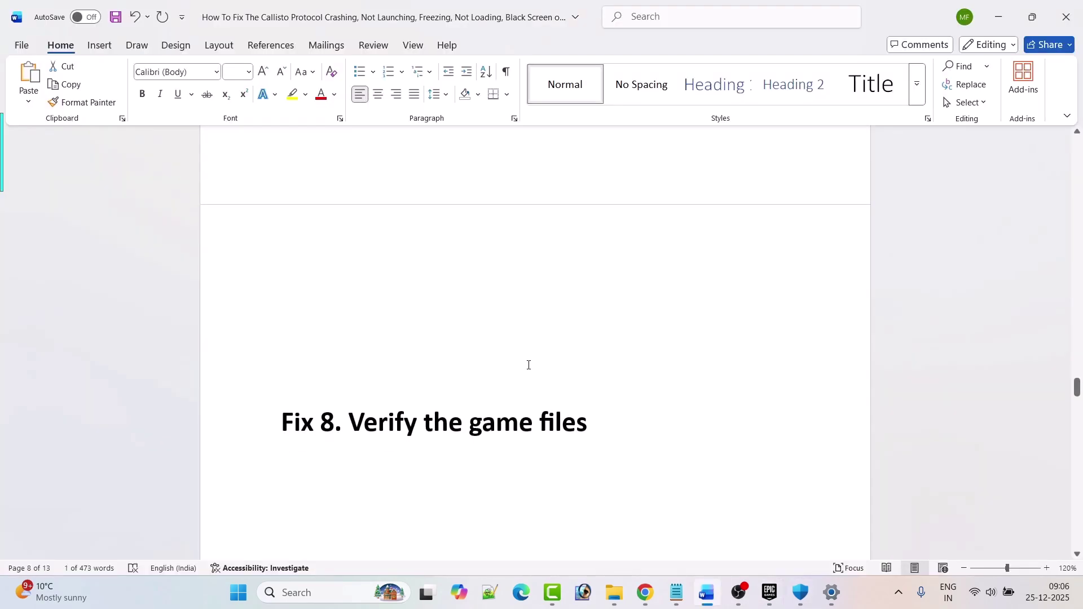
scroll(627, 324, down, 1)
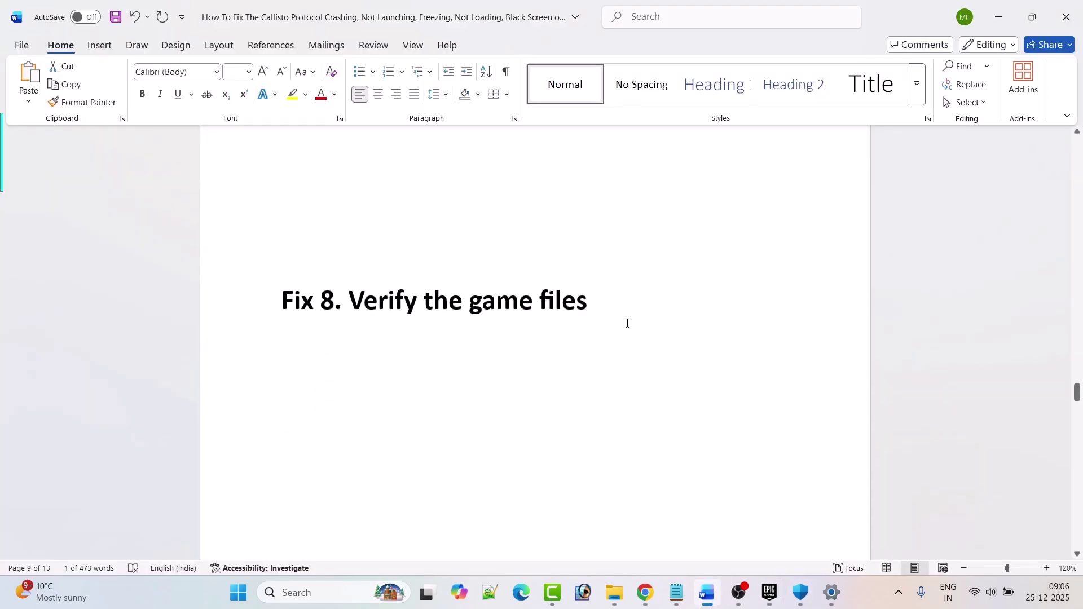
Switch to the Epic Games library, view The Callisto Protocol's management options with Verify Files, and close them.
click(770, 592)
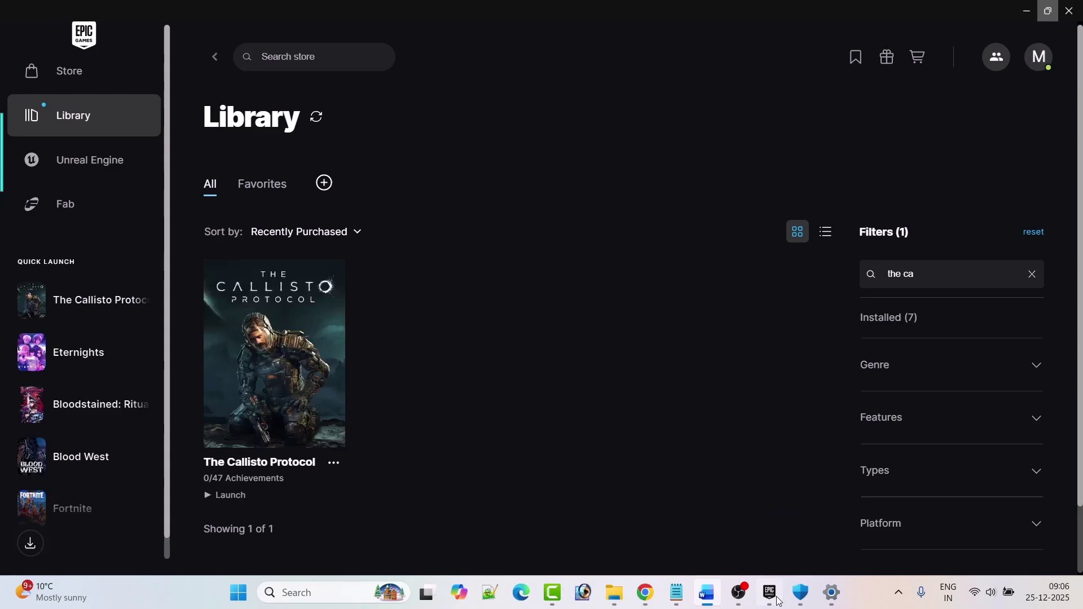
click(336, 465)
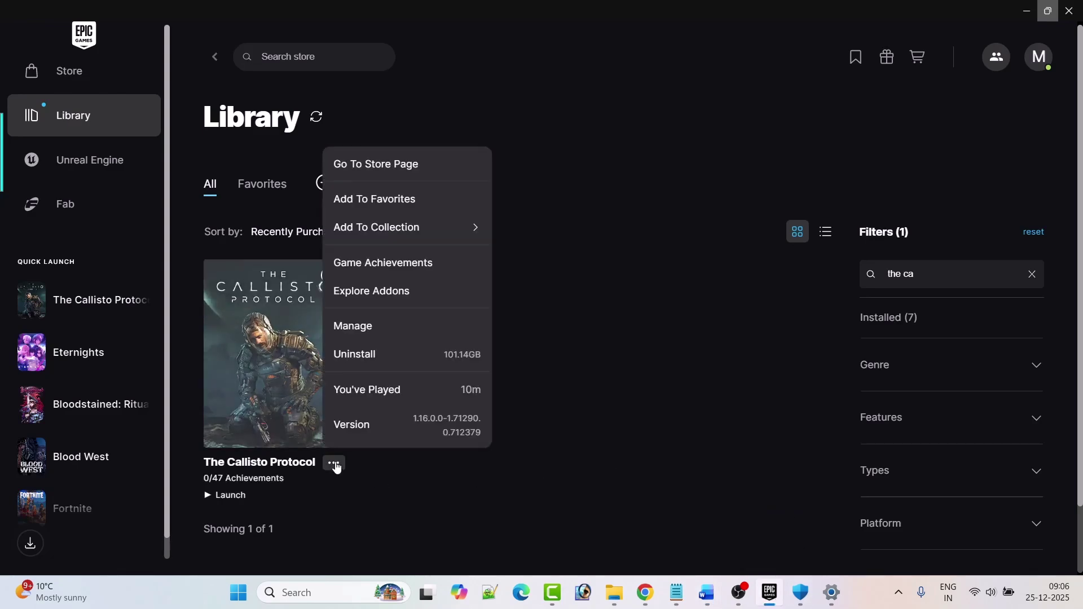
click(368, 325)
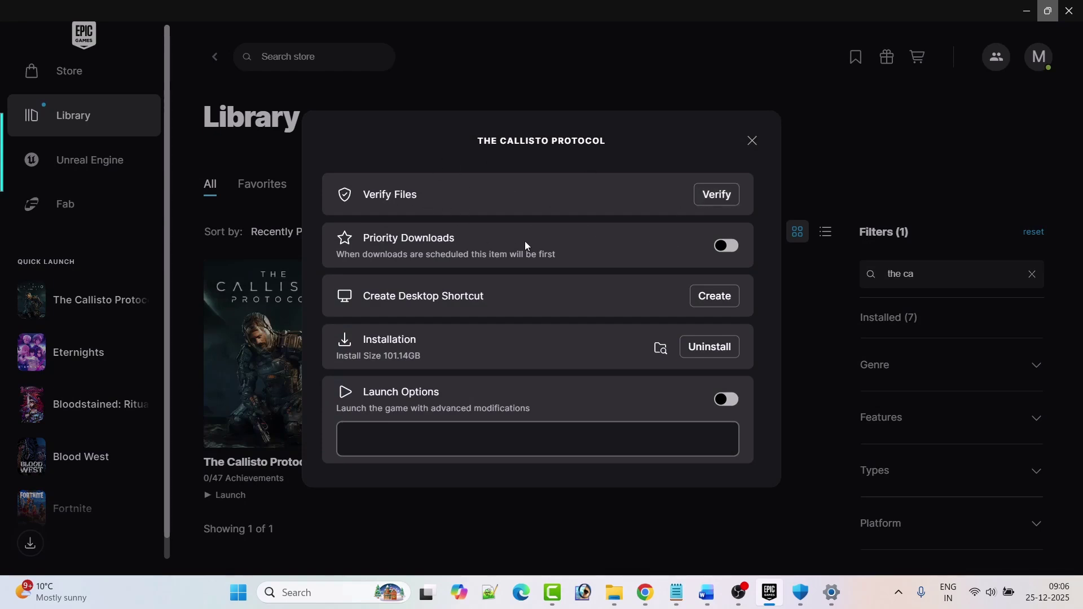
click(753, 142)
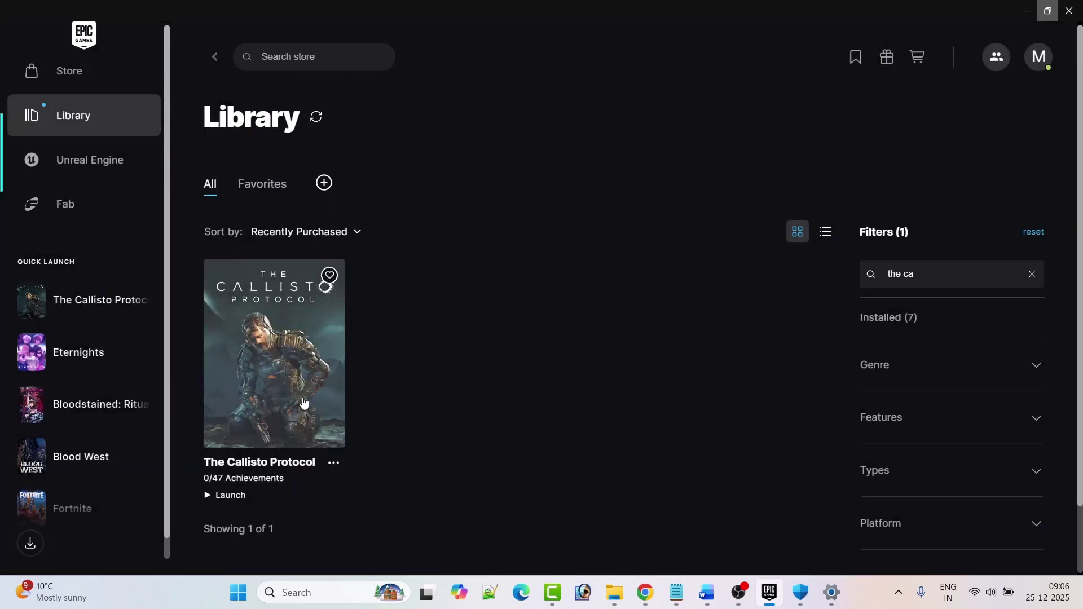
Go to Fix 9 in the Word document and open its Microsoft Visual C++ Redistributable link in the browser.
click(707, 592)
scroll(532, 362, down, 5)
scroll(532, 362, down, 1)
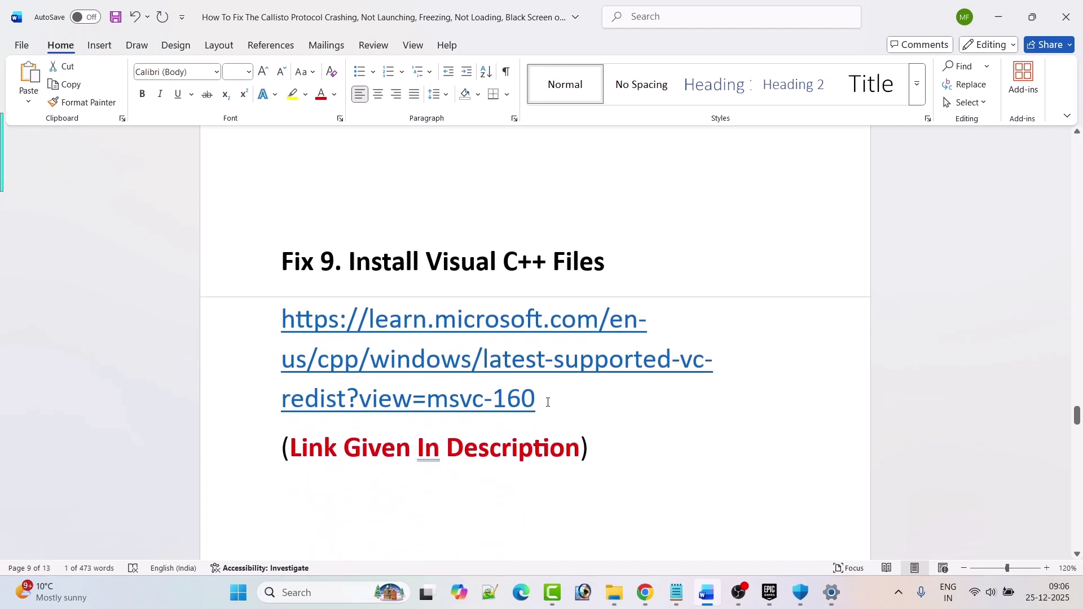
drag(547, 402, 282, 319)
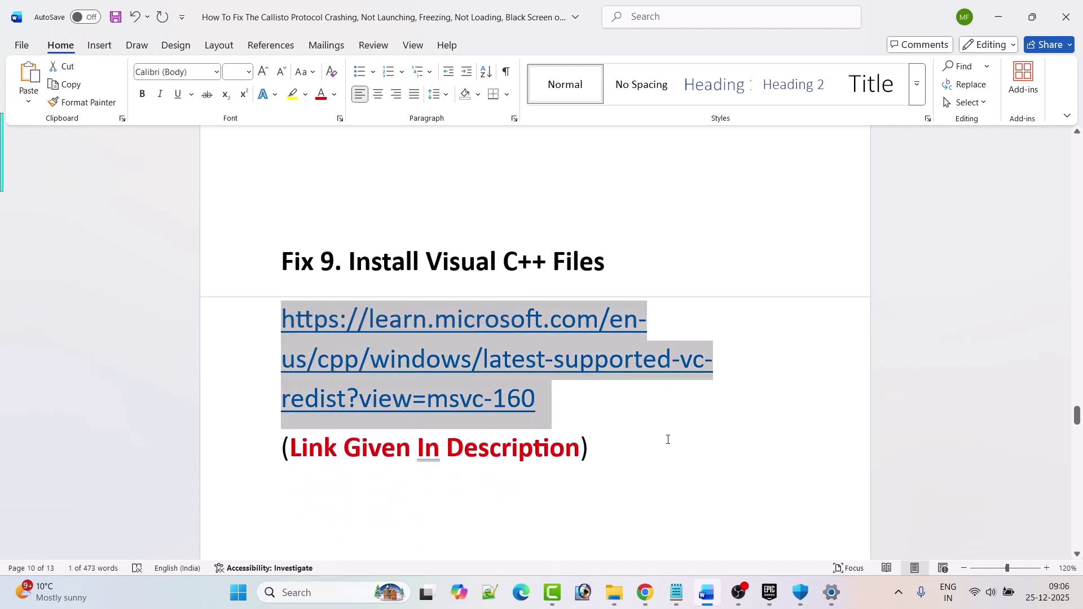
ctrl+click(677, 361)
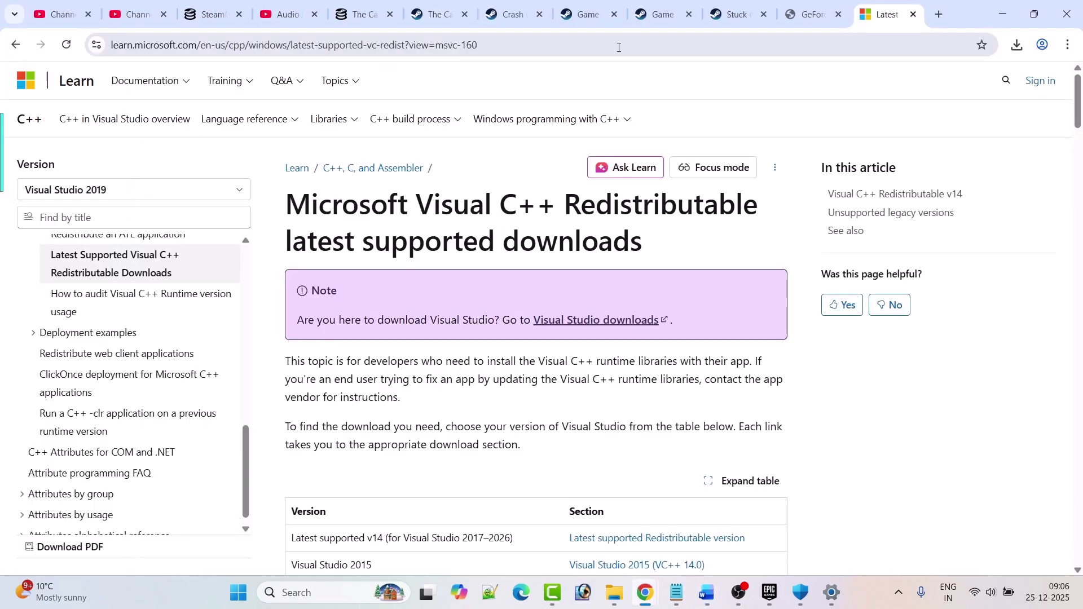
Download the X64 package from the latest supported redistributable version table and run VC_redist.x64.exe.
scroll(492, 290, down, 15)
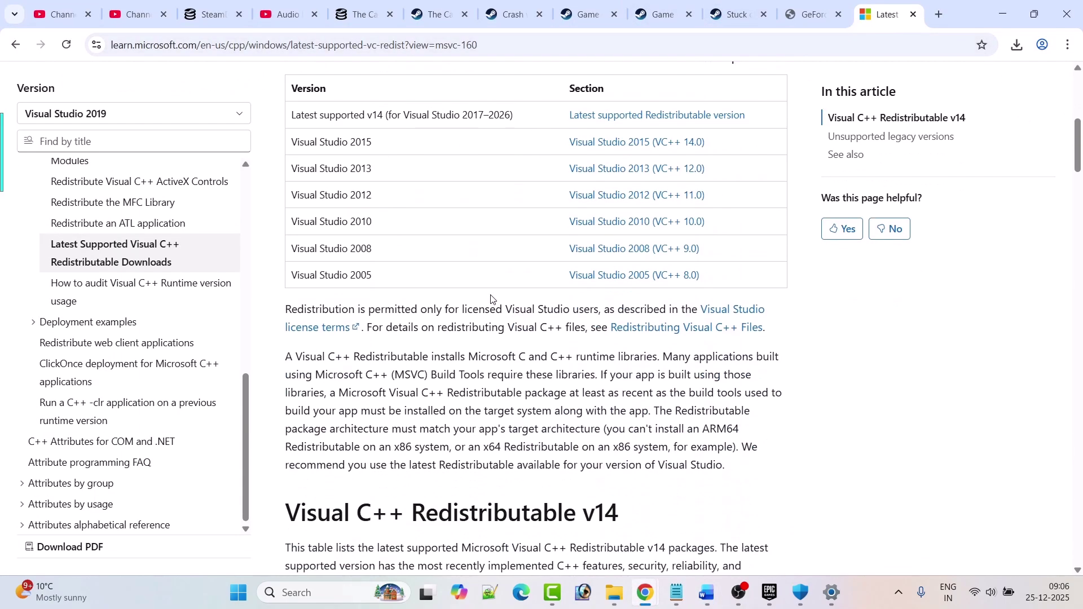
click(423, 283)
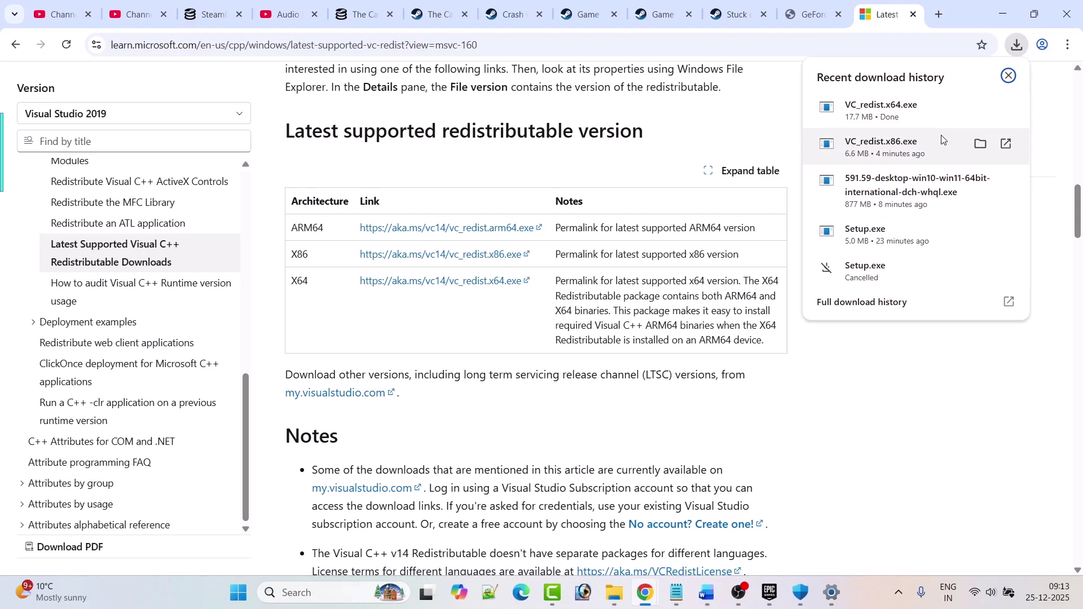
click(910, 117)
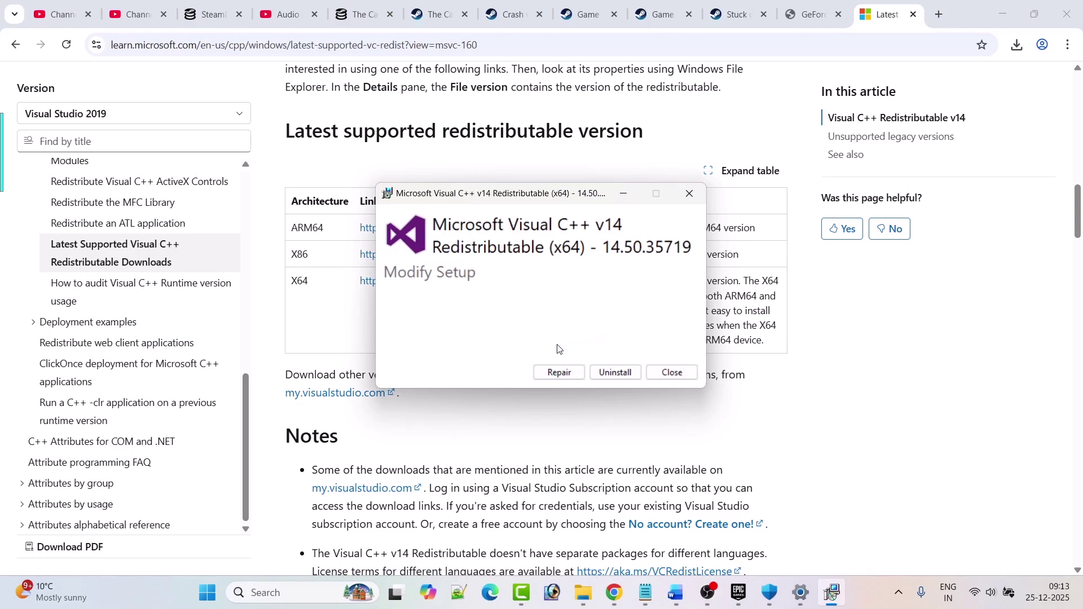
Run the downloaded VC_redist.x86.exe installer and close its setup window.
click(1018, 45)
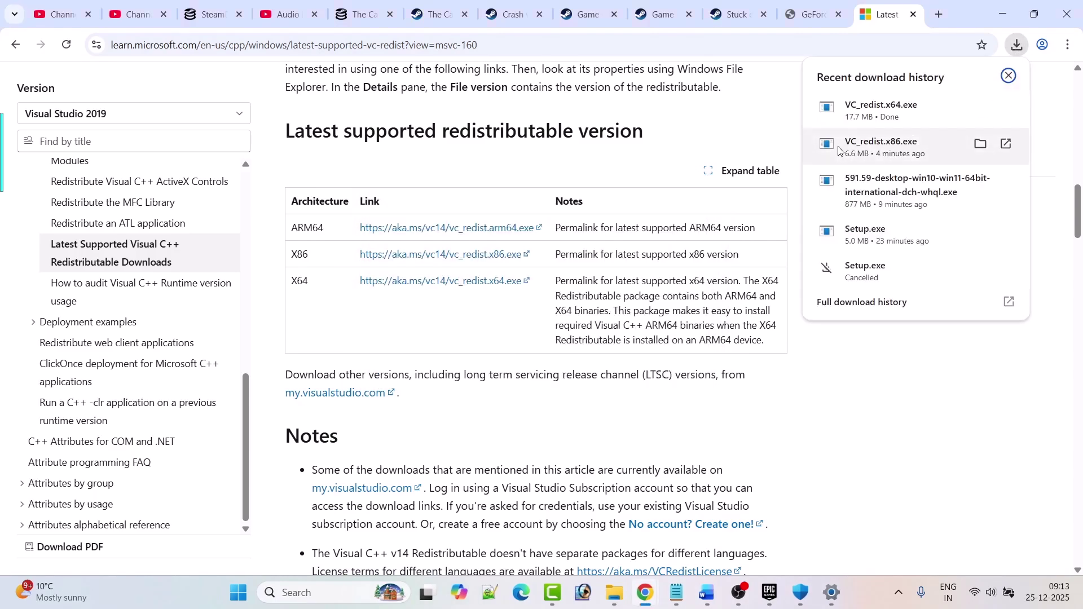
click(907, 152)
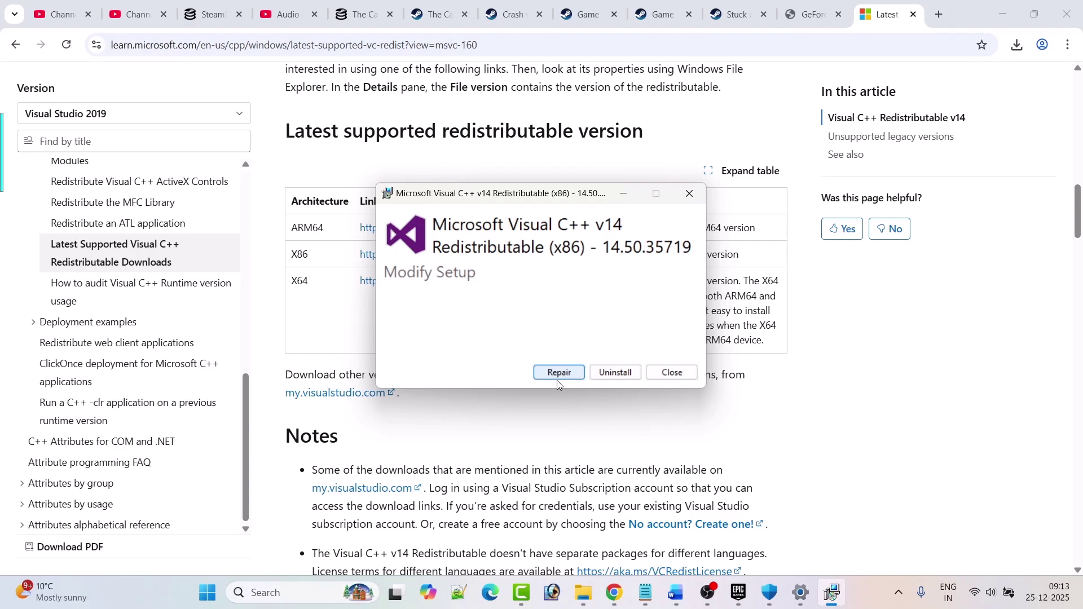
click(689, 193)
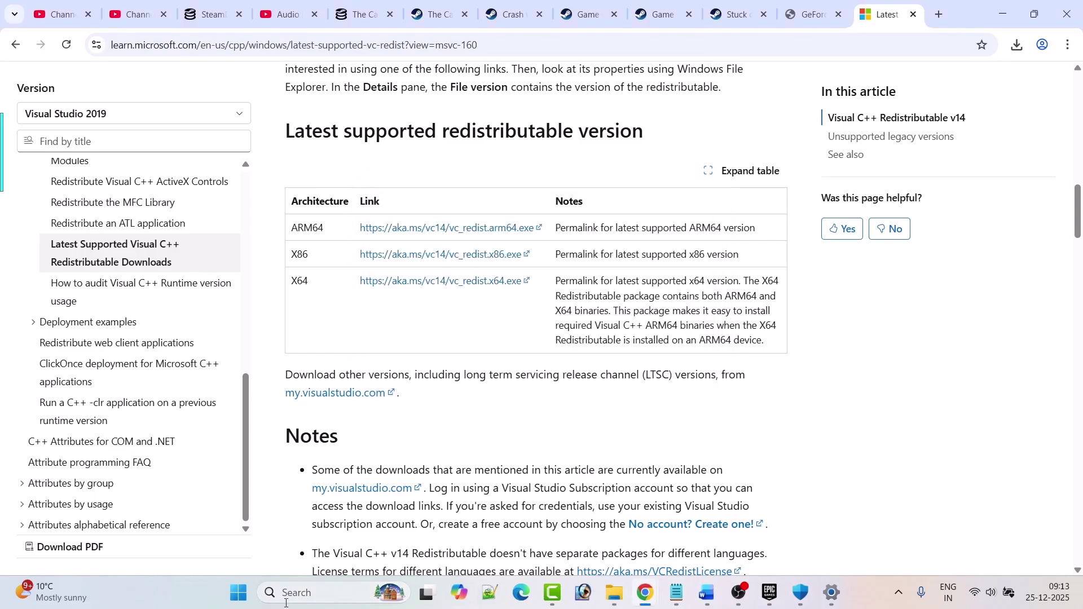
View the computer's power options, including Restart, and dismiss them without restarting.
click(238, 593)
click(716, 544)
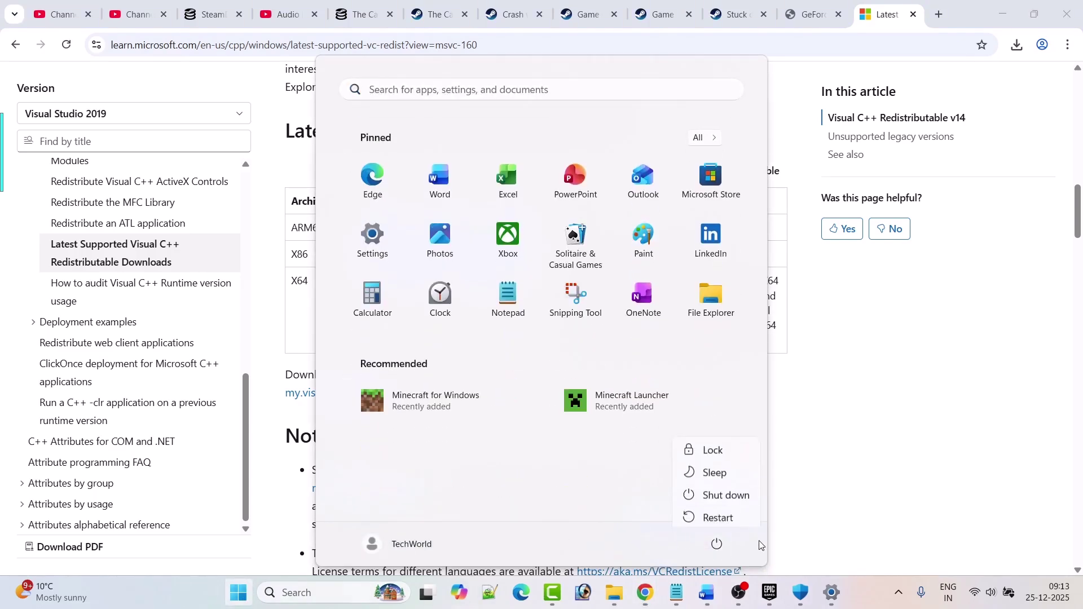
click(883, 492)
click(883, 492)
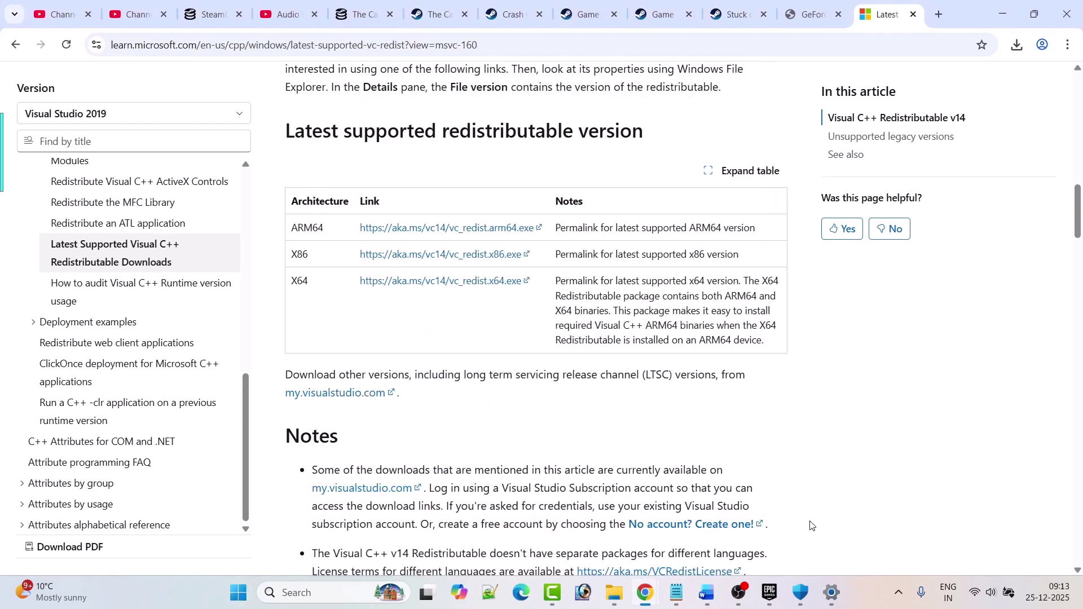
Check the Epic Games library, switch to the Word document, and read Fix 10 on disabling the Discord, Nvidia and other overlays.
click(769, 593)
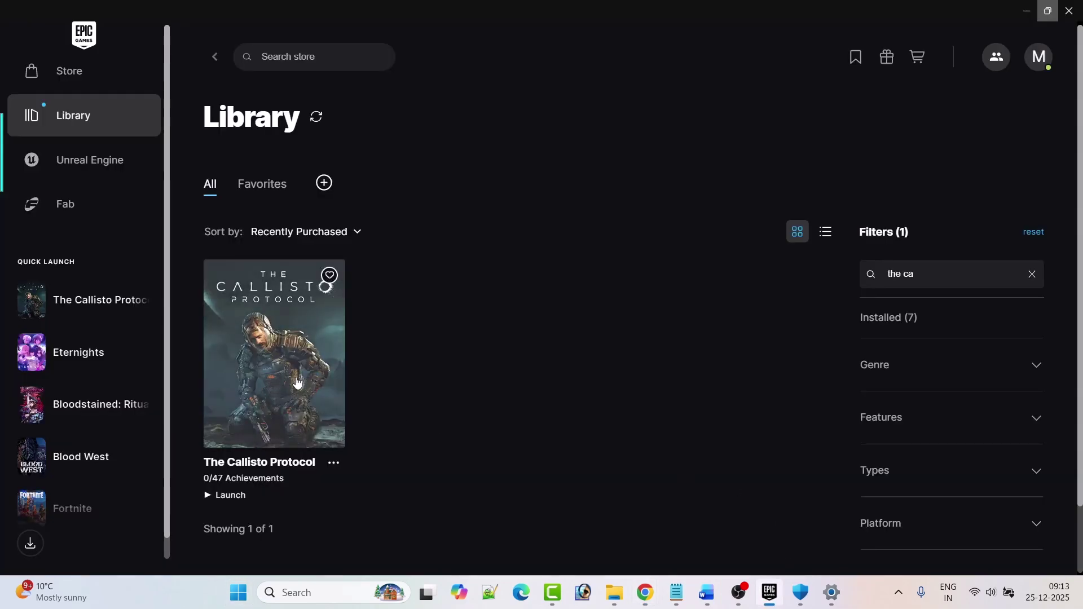
click(707, 593)
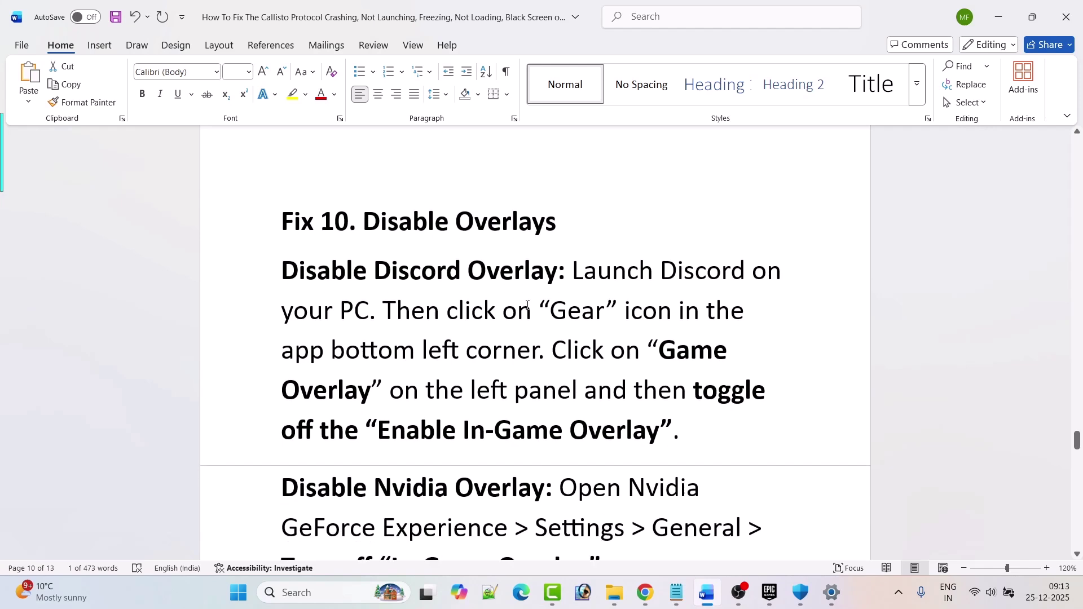
scroll(550, 278, down, 1)
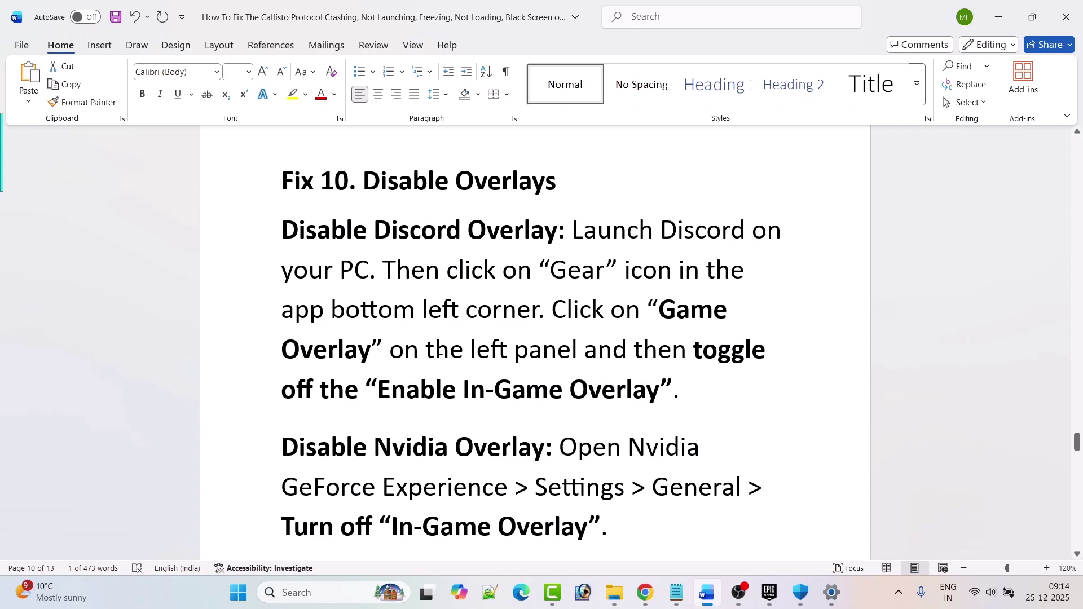
scroll(719, 349, down, 1)
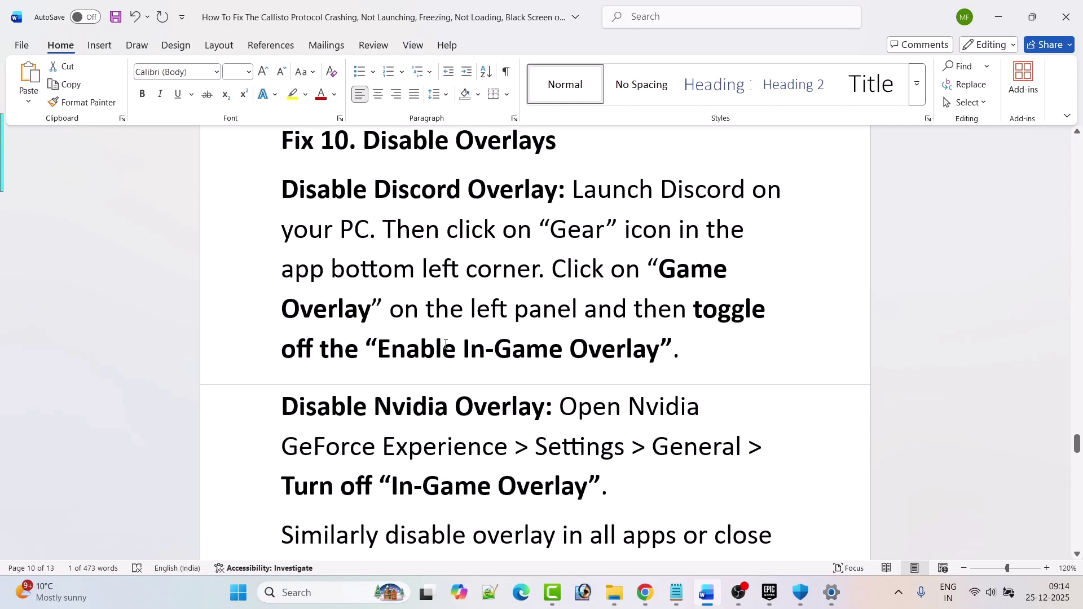
scroll(670, 348, down, 2)
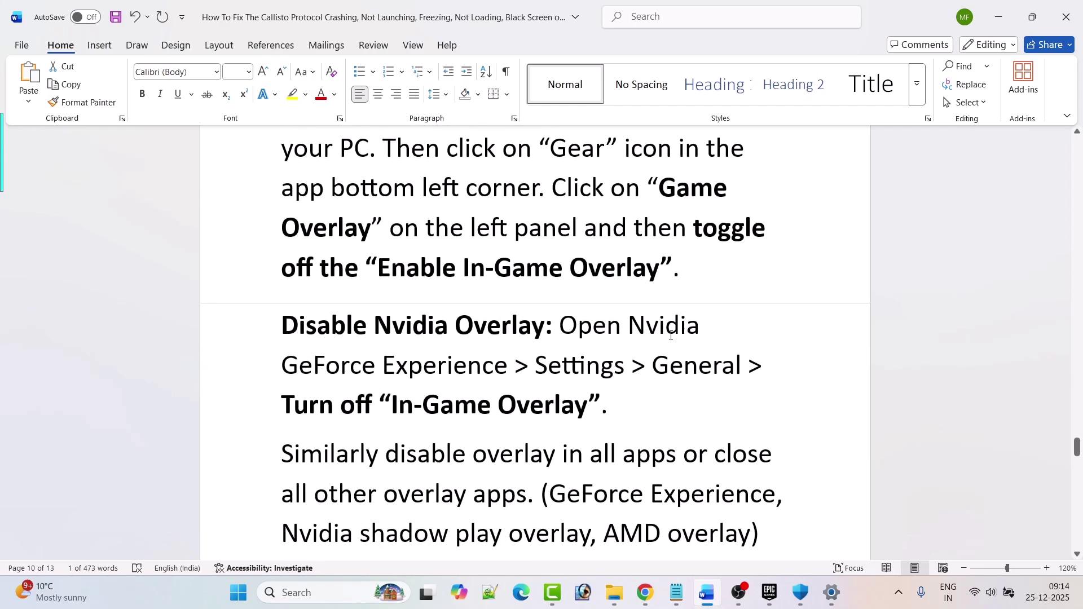
scroll(611, 358, down, 1)
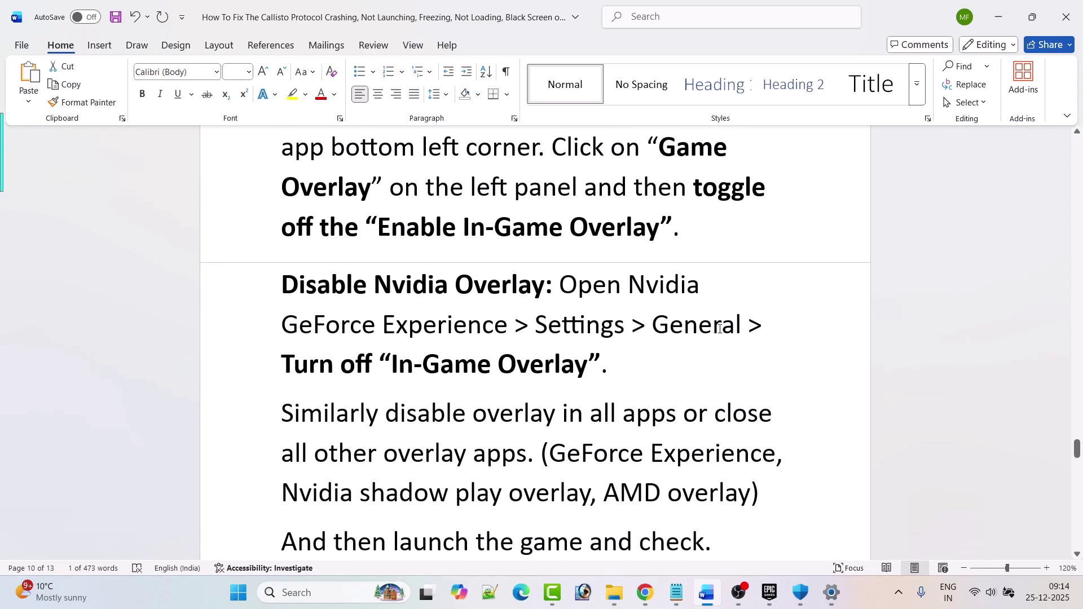
Read the rest of Fix 10 on the Nvidia overlay and Fix 11 on closing conflicting programs, continuing to the Fix 12 heading.
scroll(421, 316, down, 1)
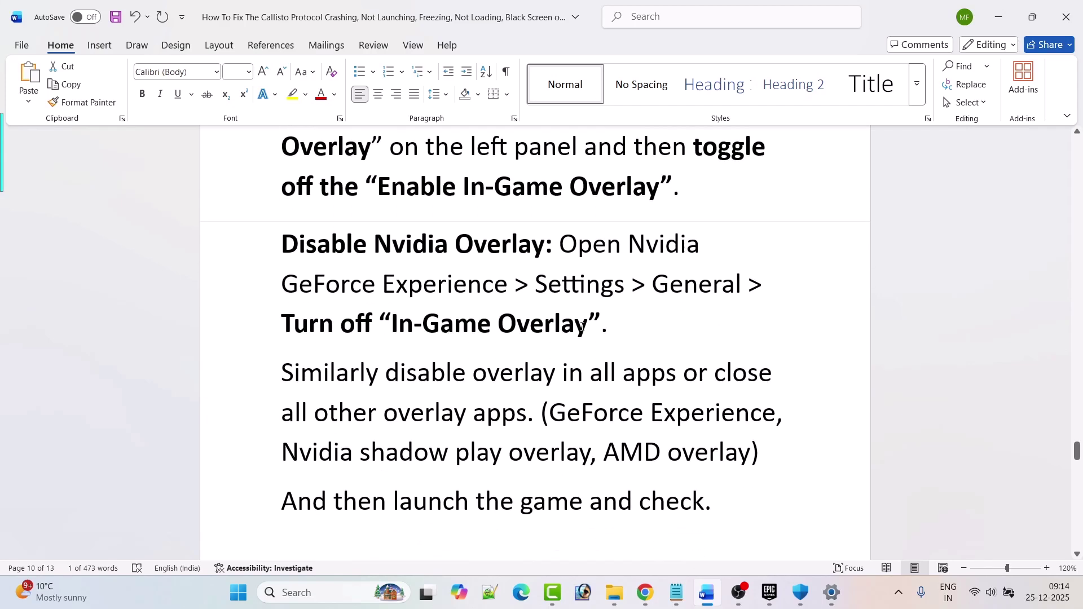
scroll(582, 326, down, 1)
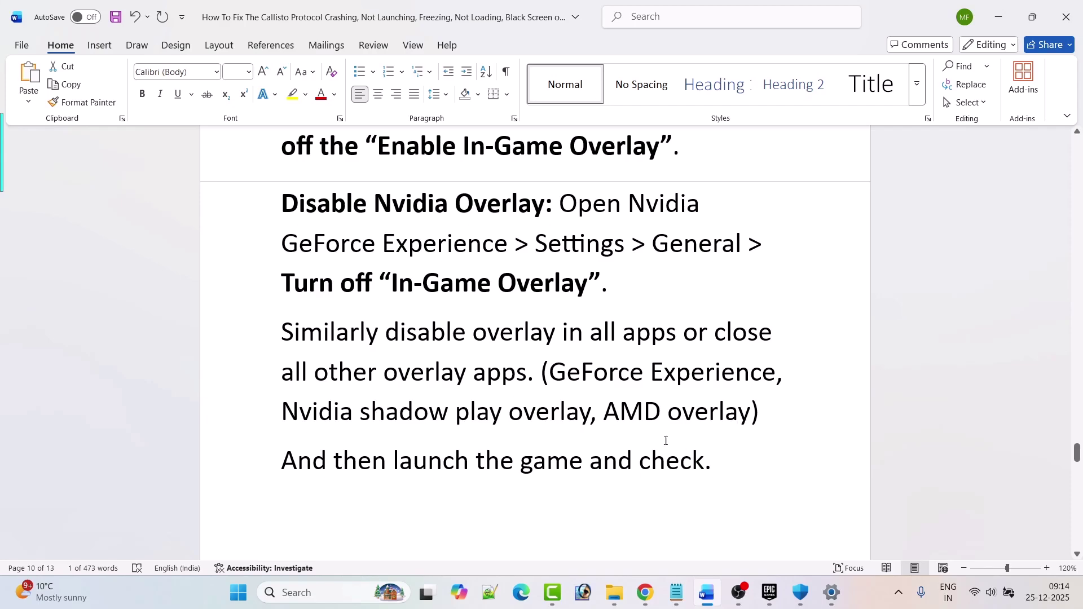
scroll(665, 440, down, 10)
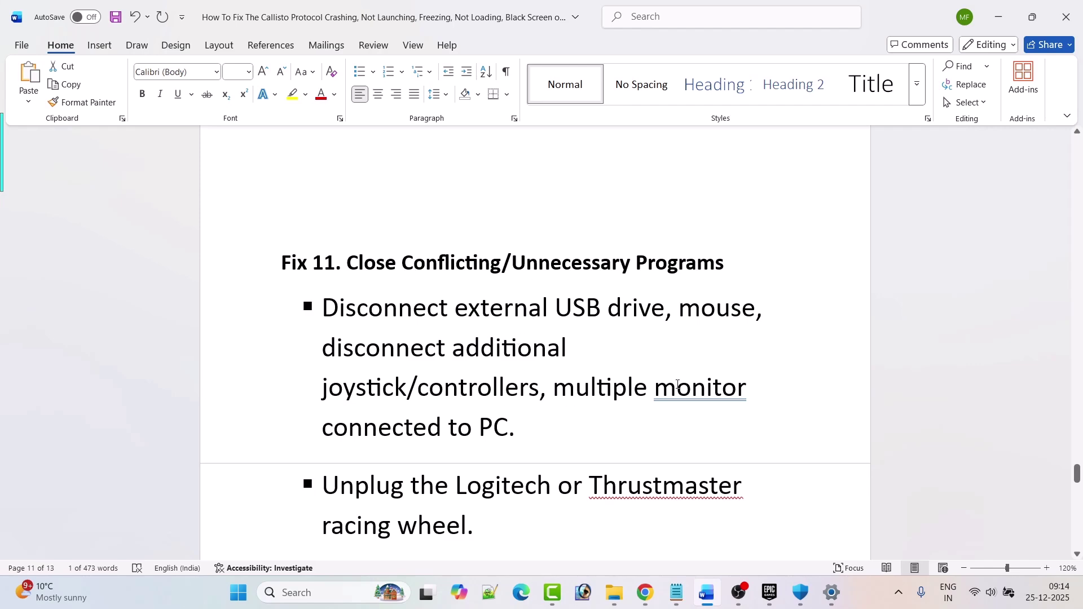
scroll(569, 420, down, 3)
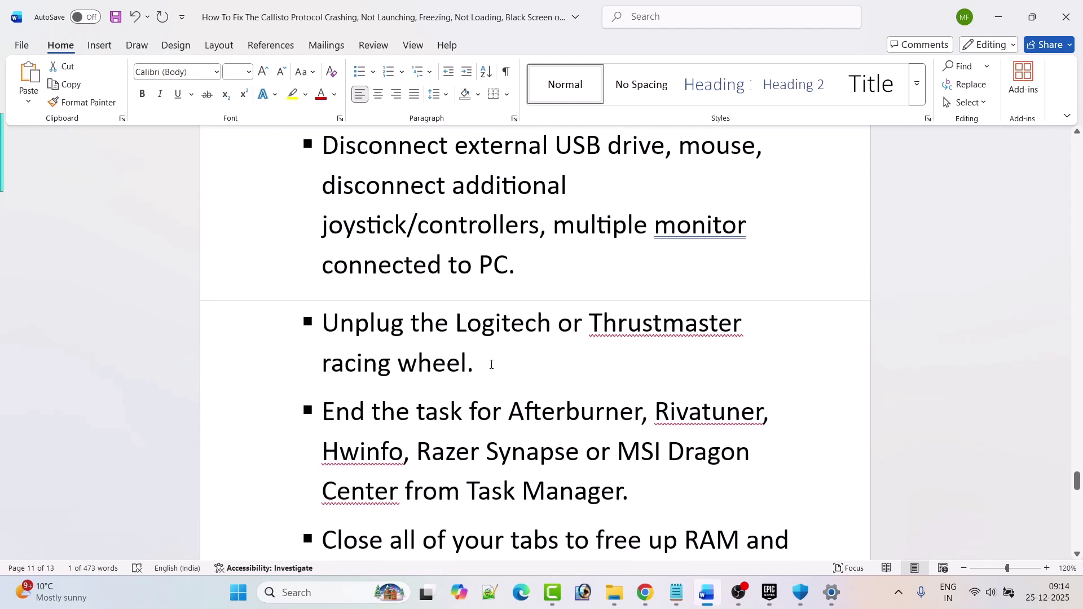
scroll(491, 365, down, 2)
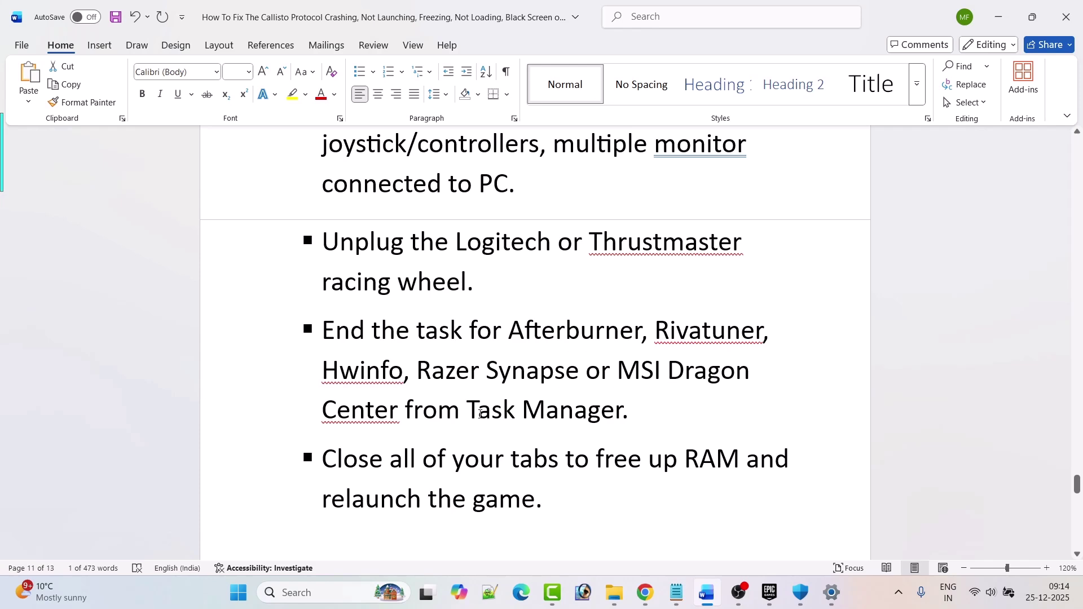
scroll(471, 388, down, 3)
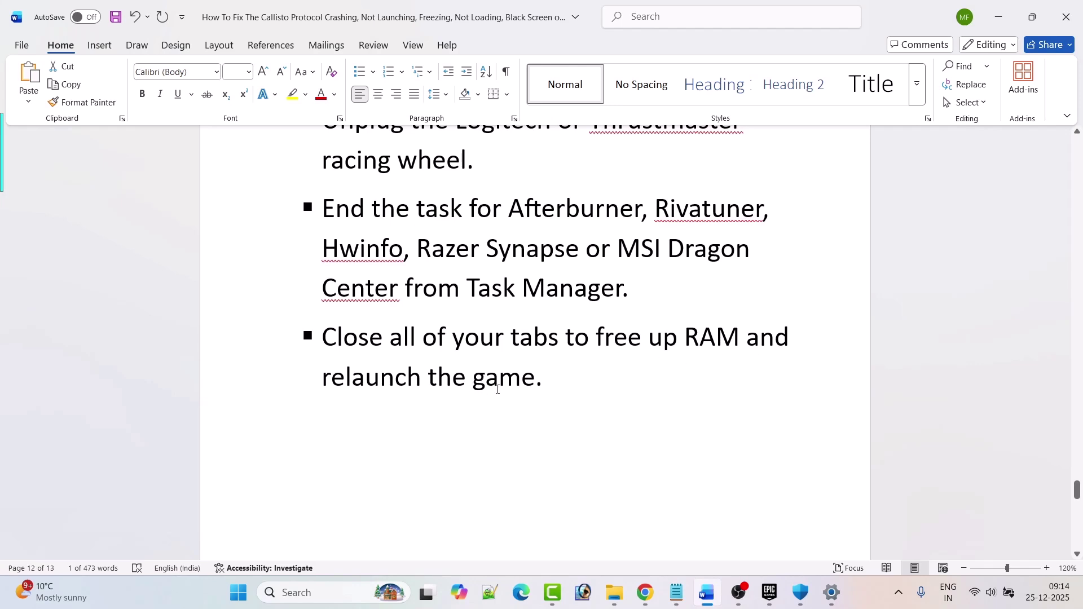
scroll(602, 410, down, 10)
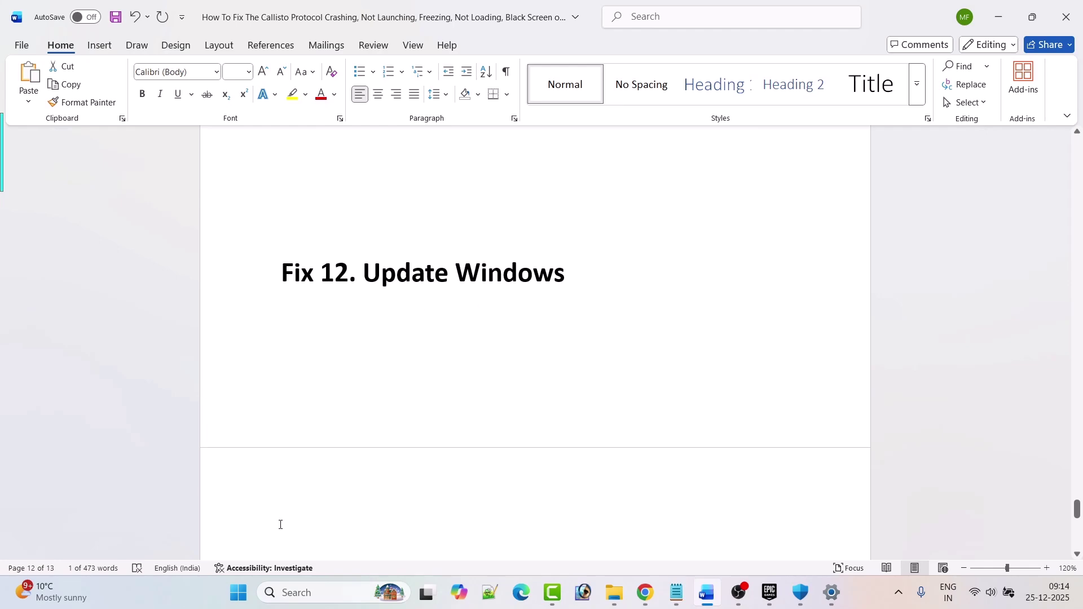
Open Windows Update in the Settings app and check for updates.
click(238, 592)
click(390, 257)
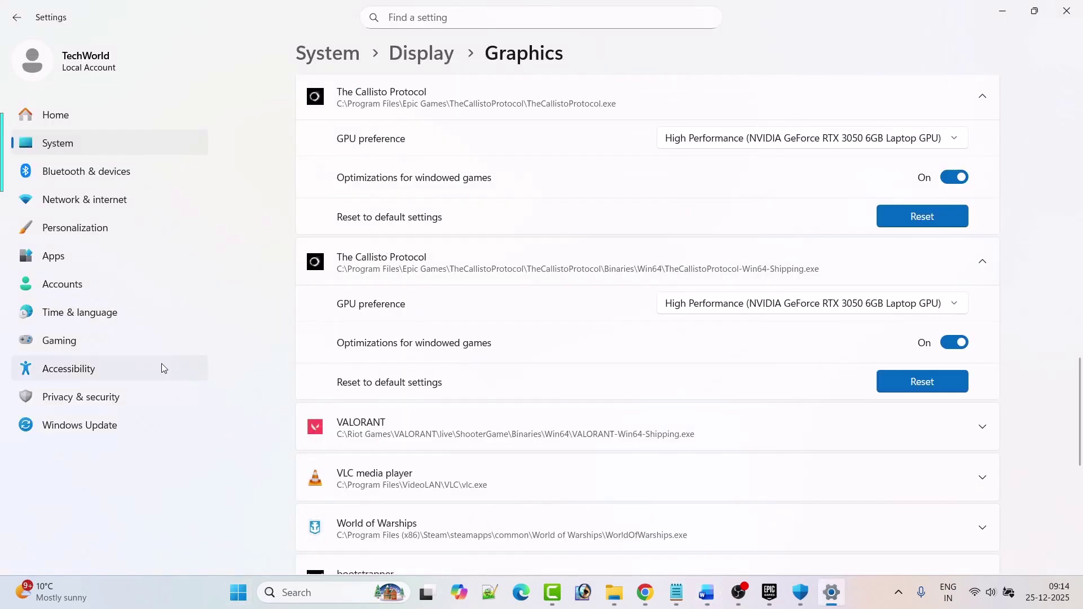
click(93, 431)
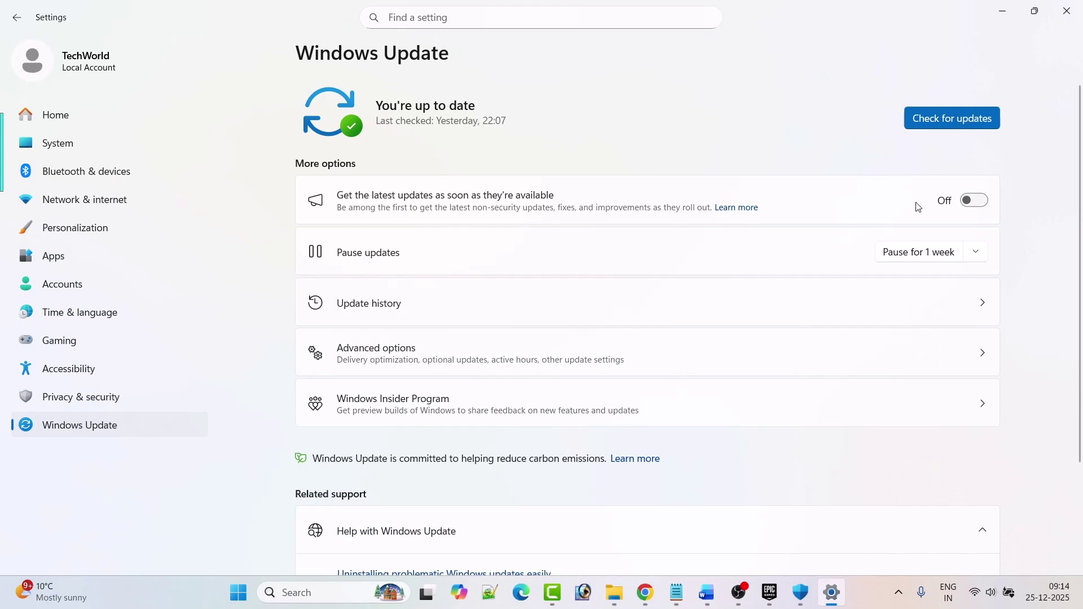
click(945, 127)
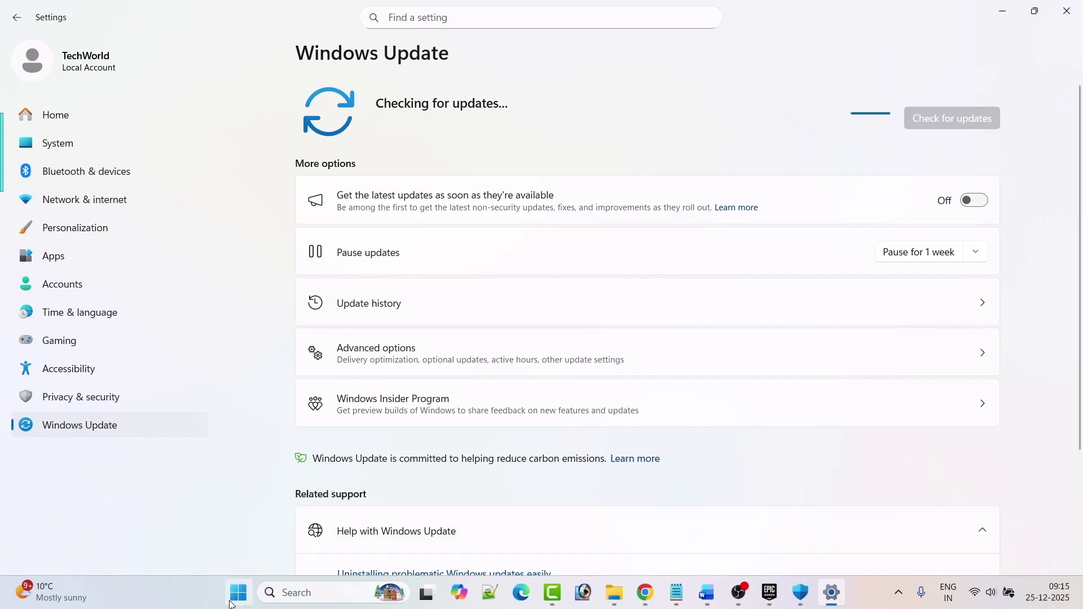
Show the computer's power options, including Restart, while the update check runs, and dismiss them without restarting.
click(238, 592)
click(716, 544)
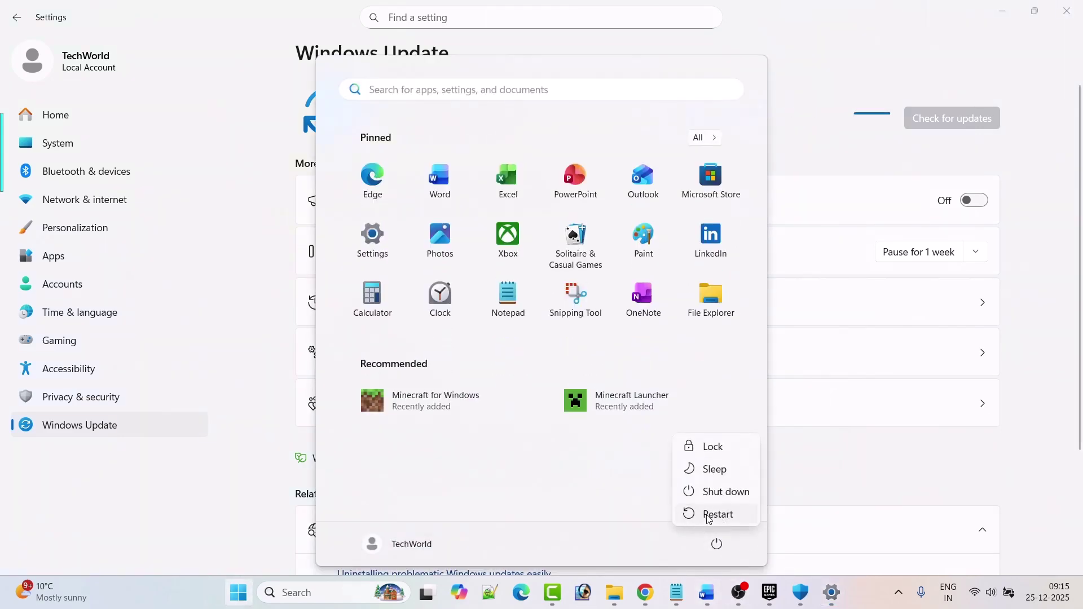
click(878, 459)
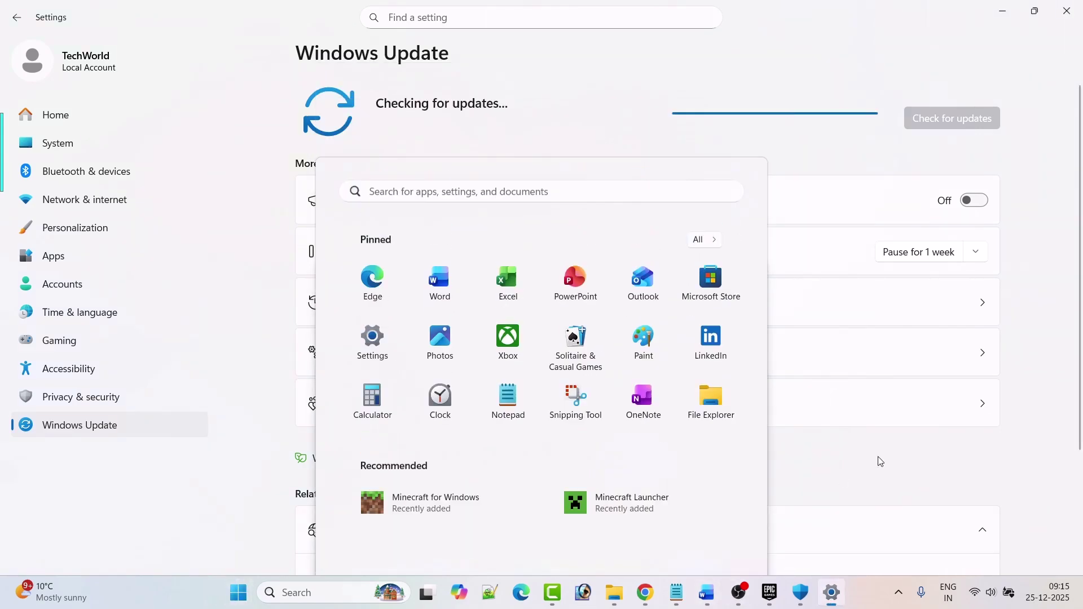
View The Callisto Protocol in the Epic Games library, switch to the Word document, and read Fix 13 on reinstalling the game.
click(770, 592)
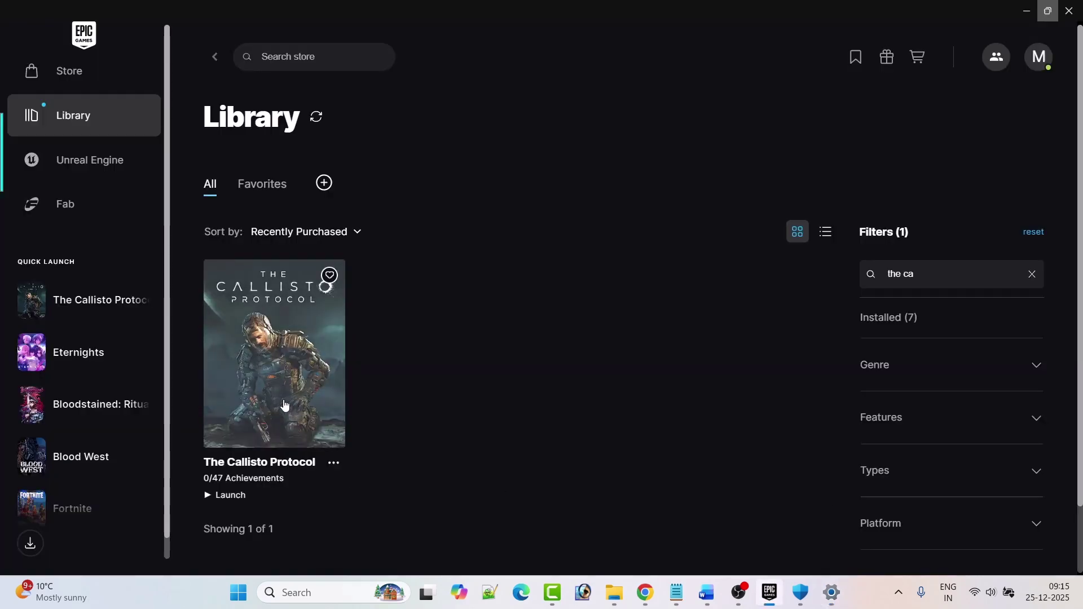
click(707, 592)
scroll(499, 409, down, 3)
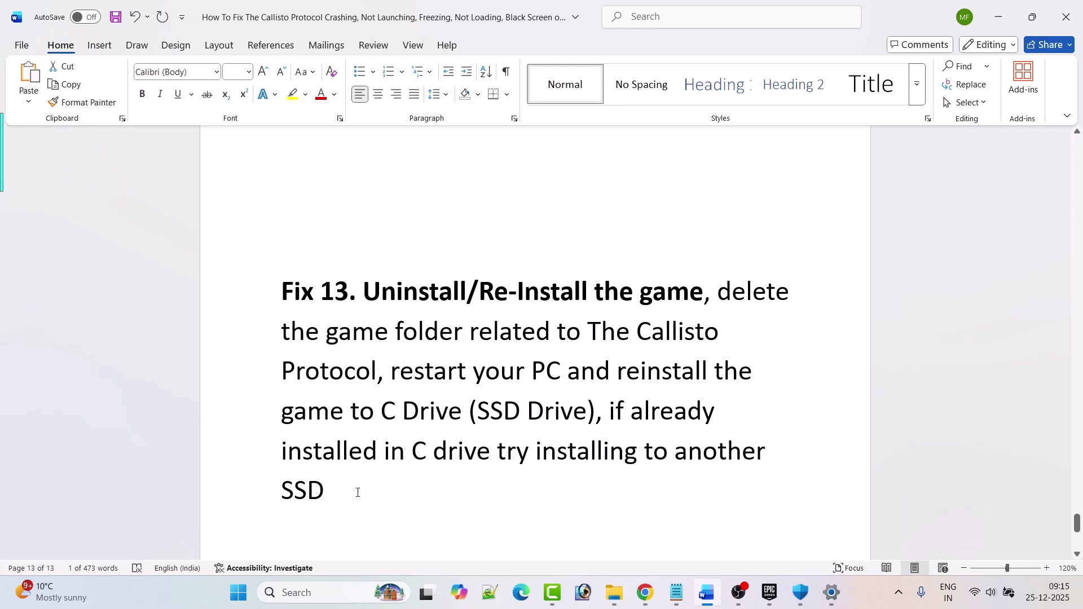
Switch to the Epic Games library and view the crash images LowLevelFatalError.jpg and unhandled exception error.jpg in the image viewer.
click(770, 592)
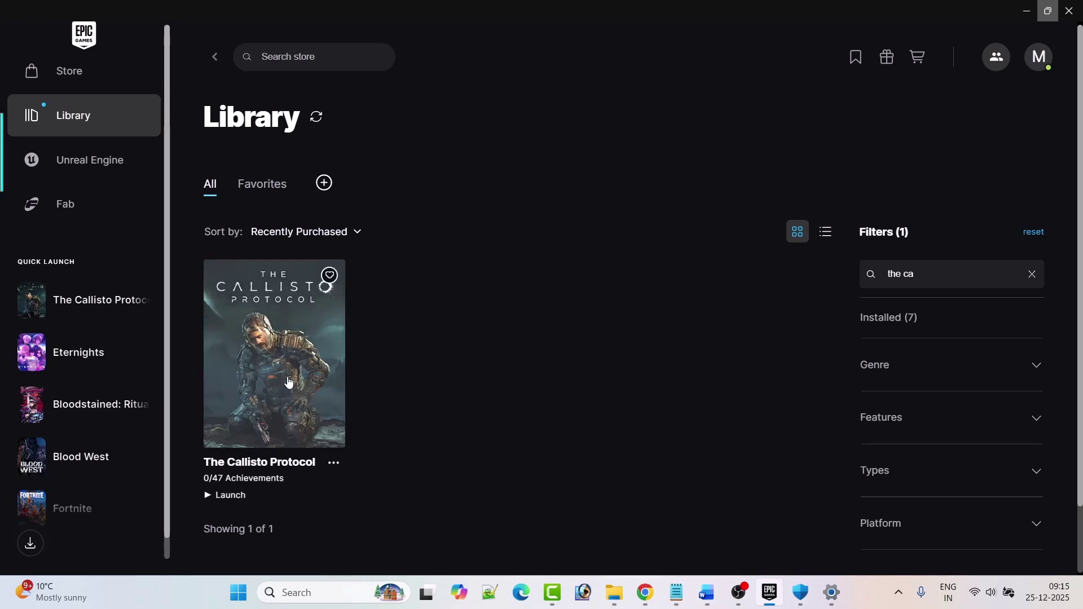
key(alt+Tab)
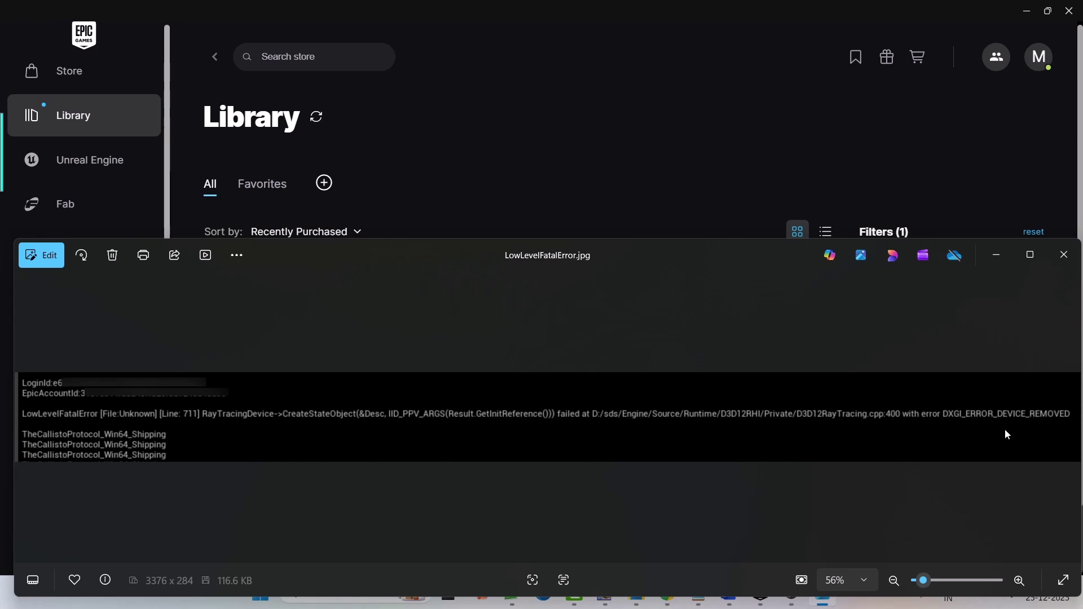
click(1068, 417)
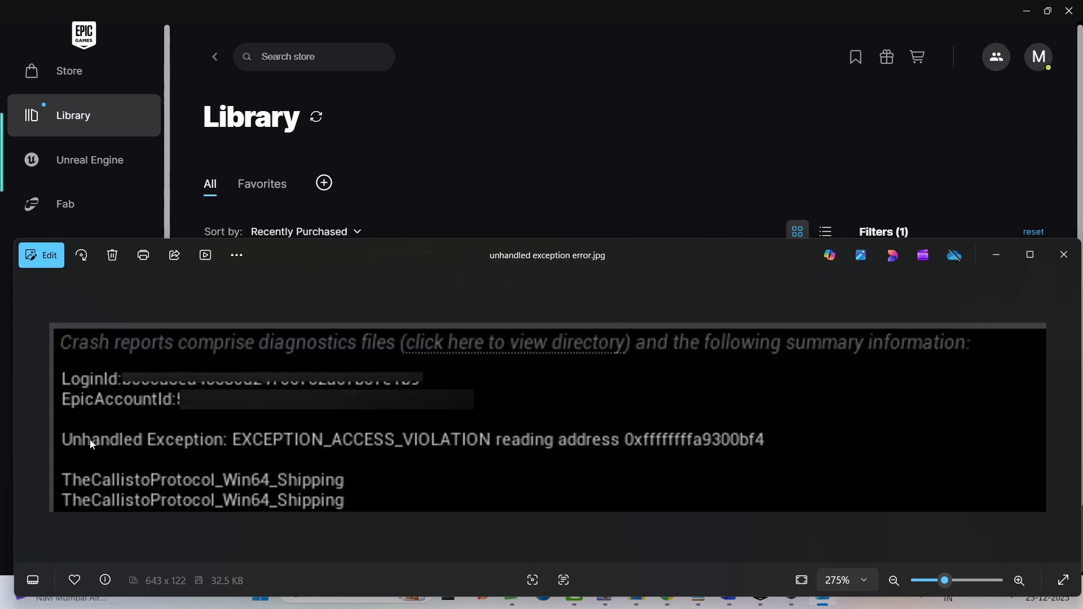